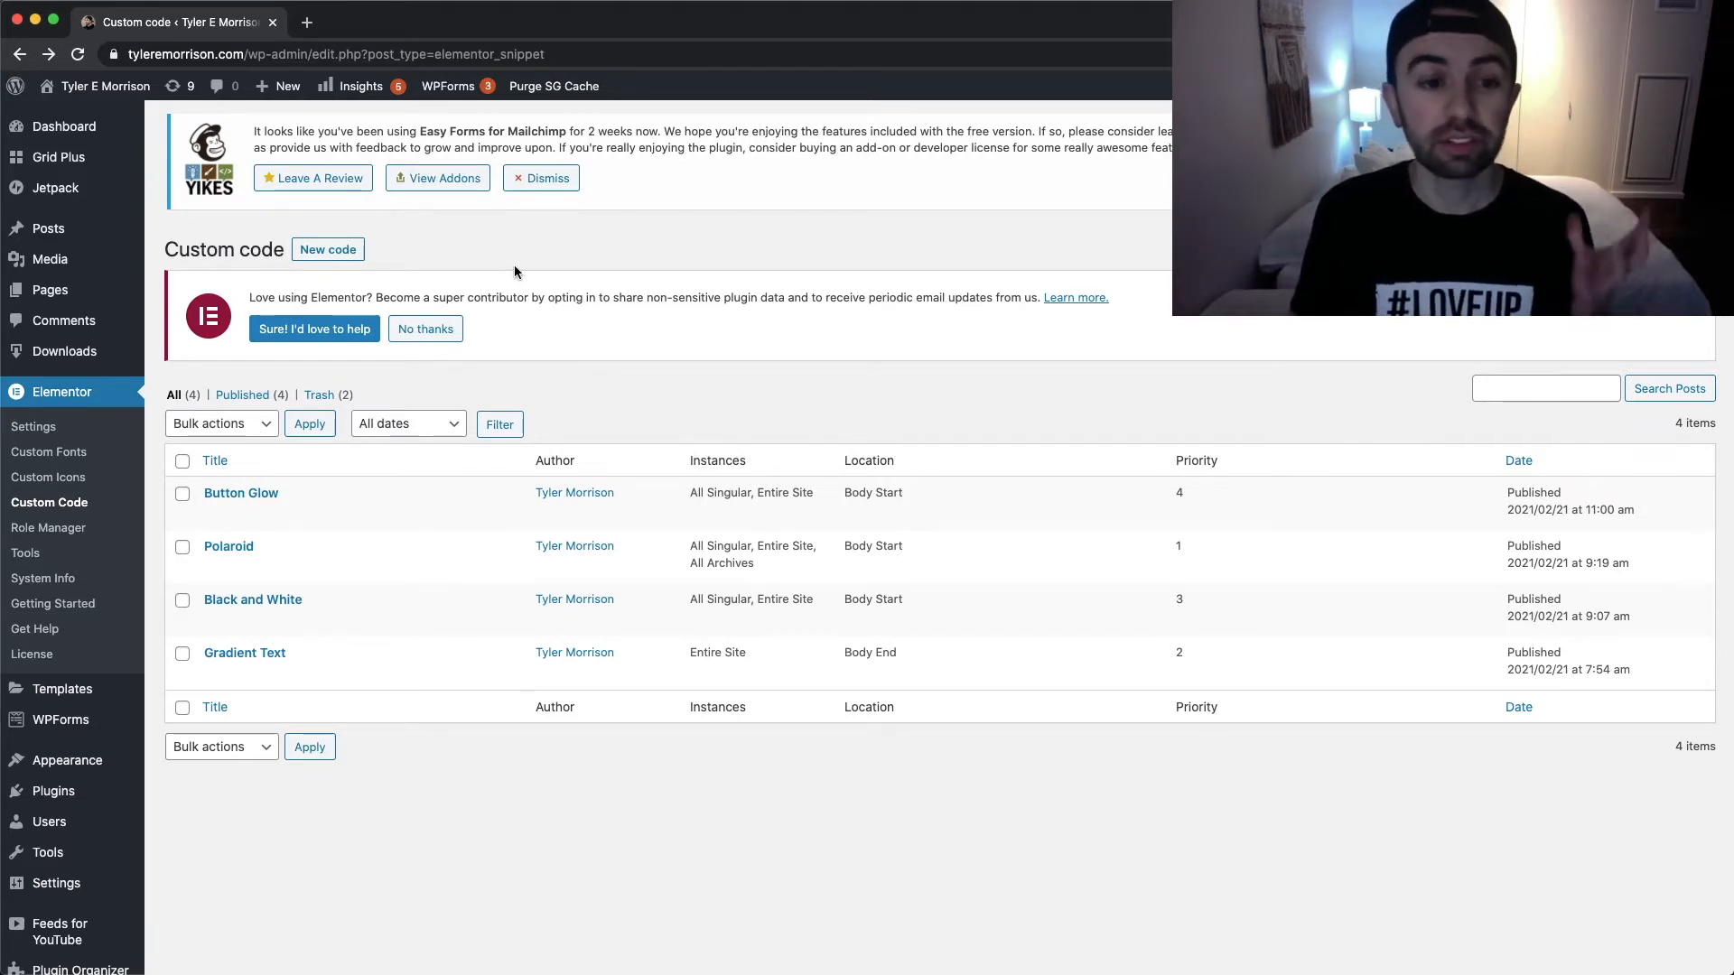
Create a new custom code snippet titled "Tutorial Code"
click(338, 253)
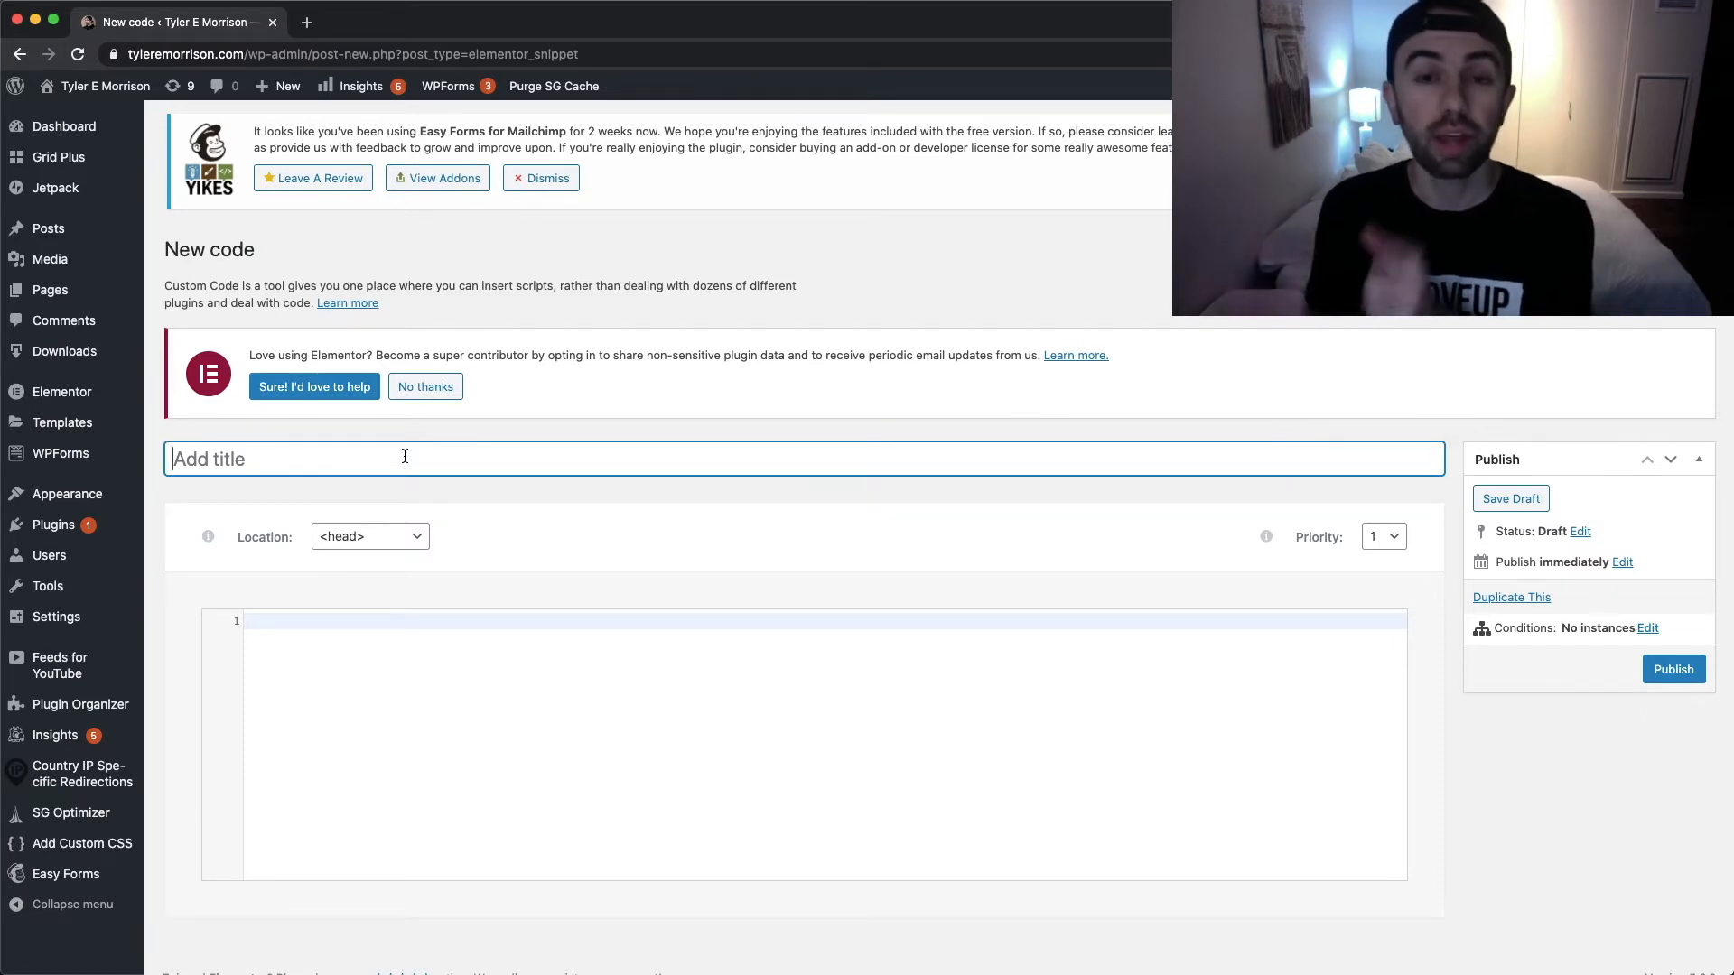
text(Tutorial Code)
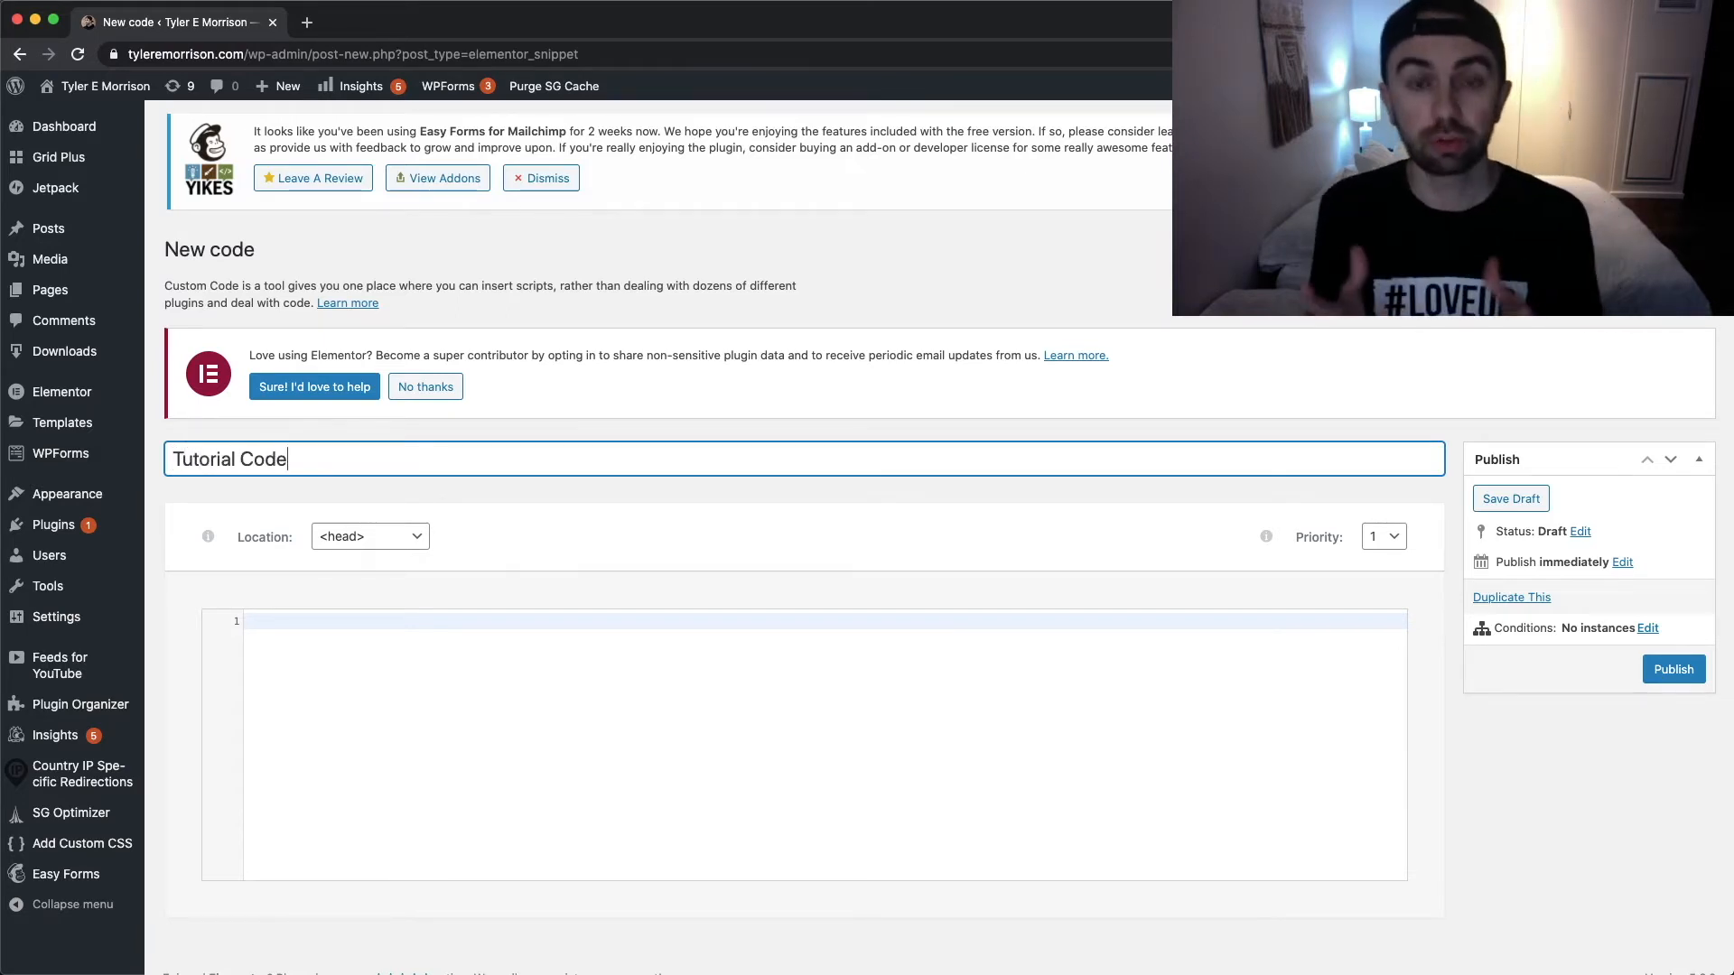
click(334, 625)
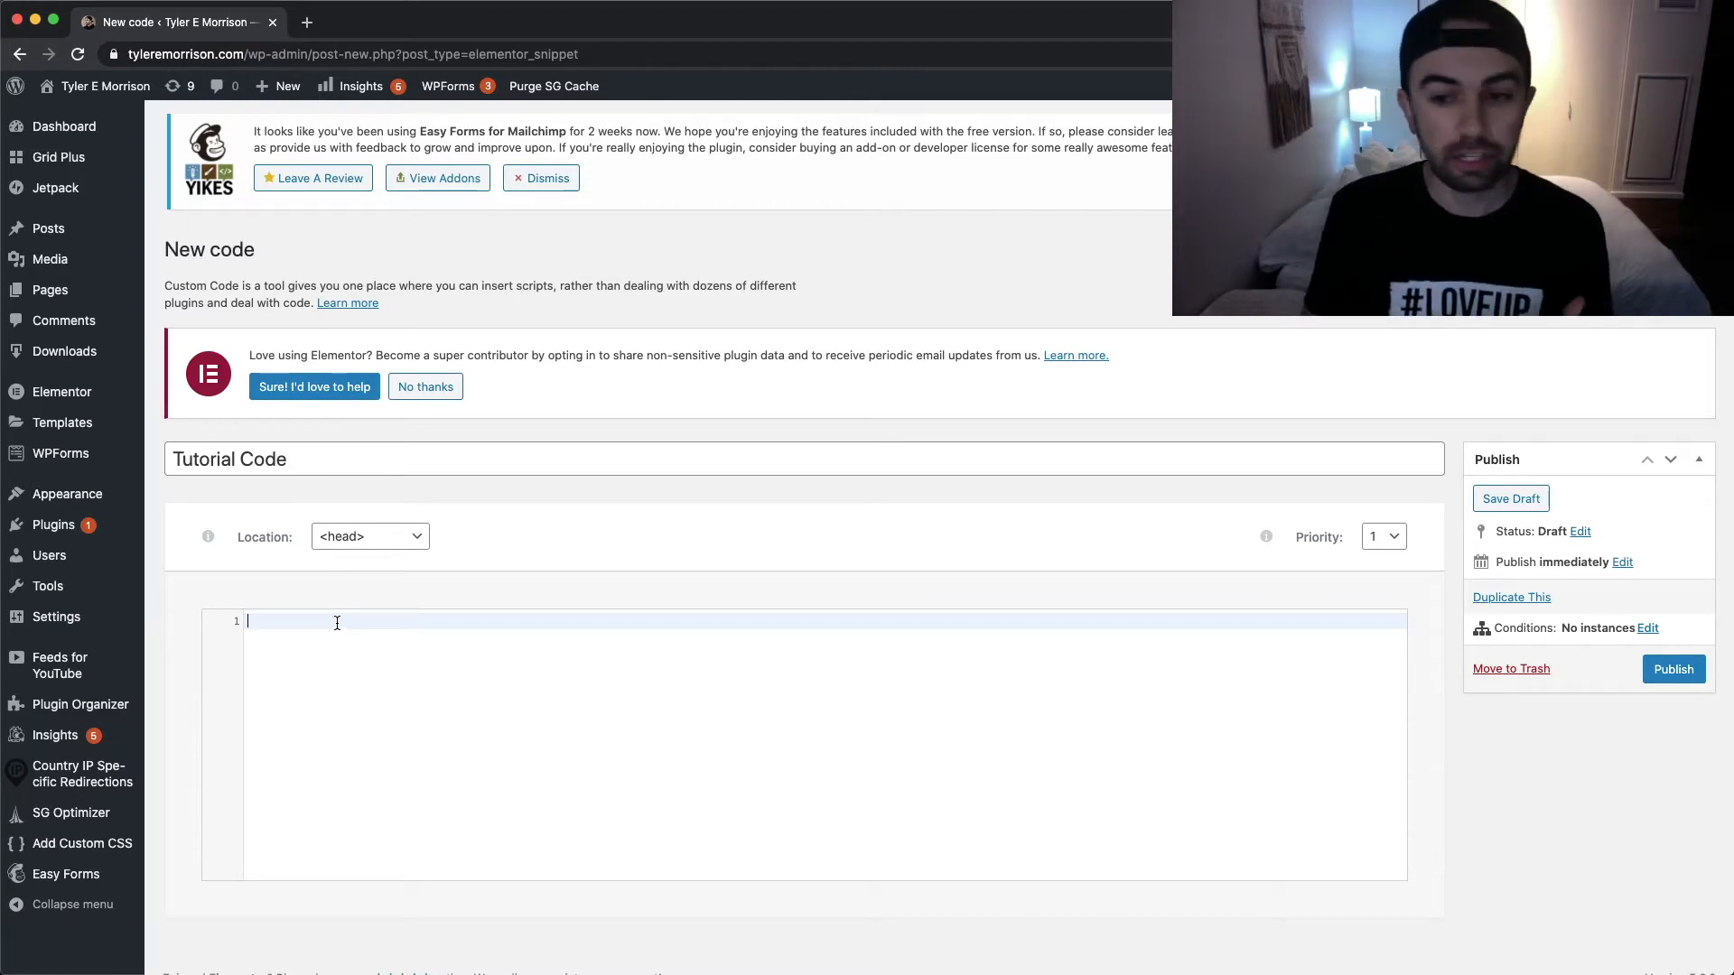
Review the snippet's location options, keep <head>, and enter "Hello World" as its code
right_click(408, 544)
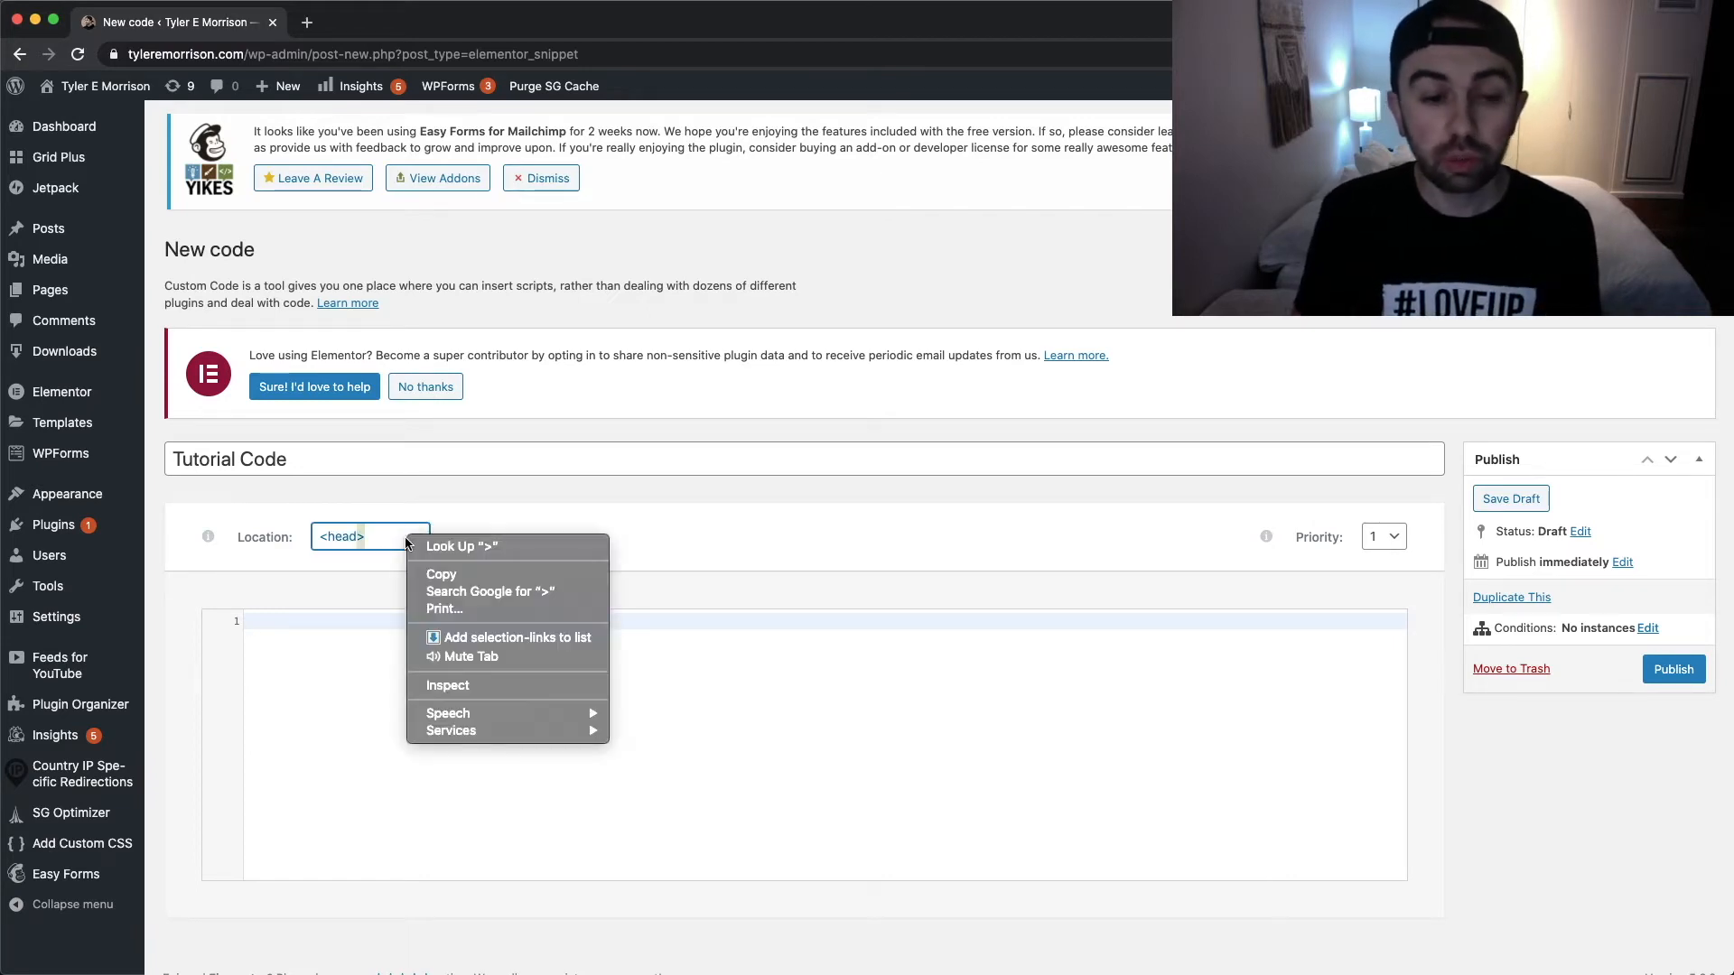
click(408, 540)
click(418, 542)
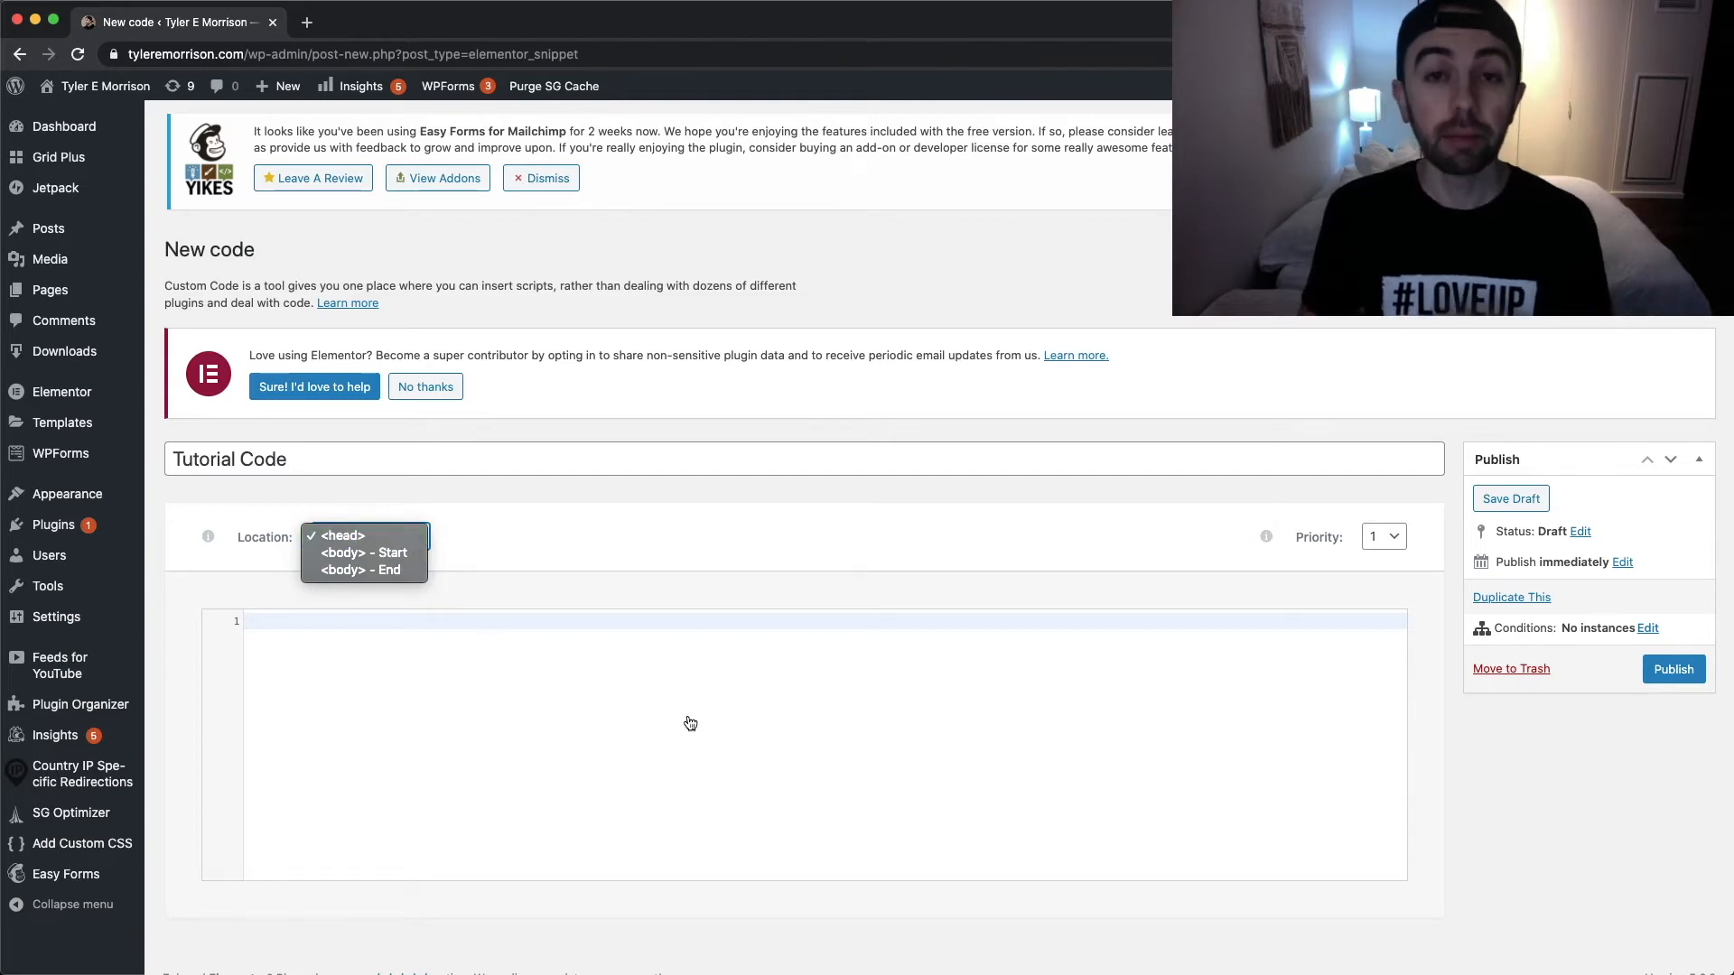
click(637, 683)
click(423, 612)
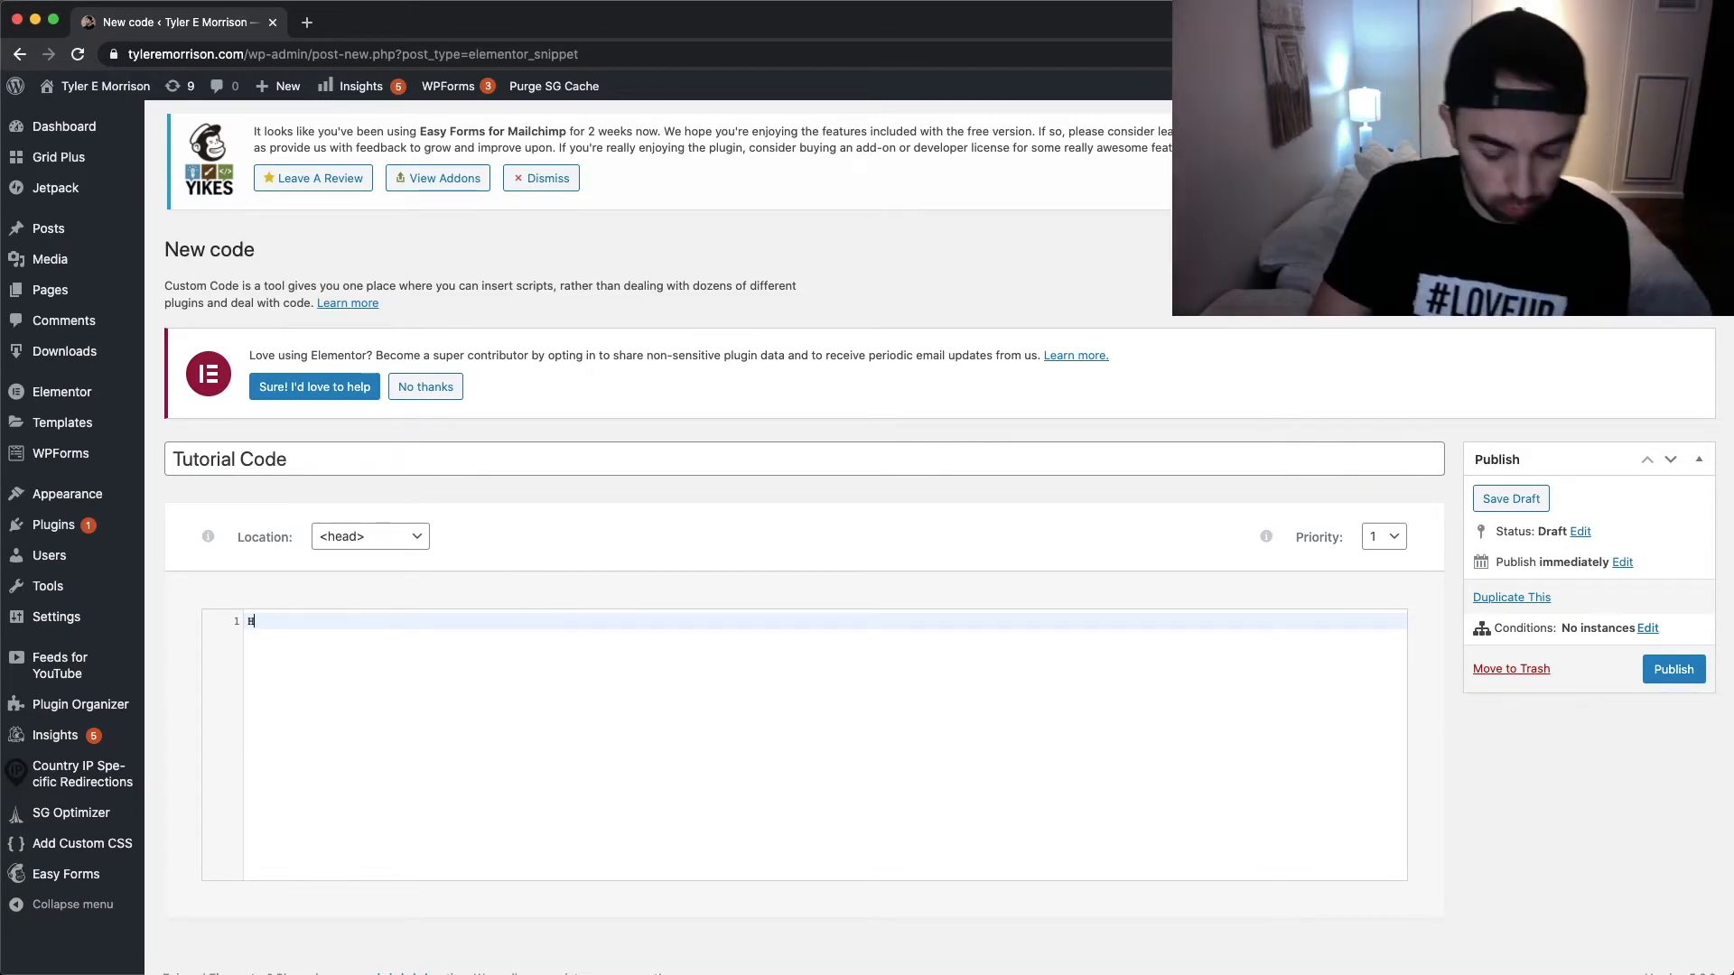
text(Hello World)
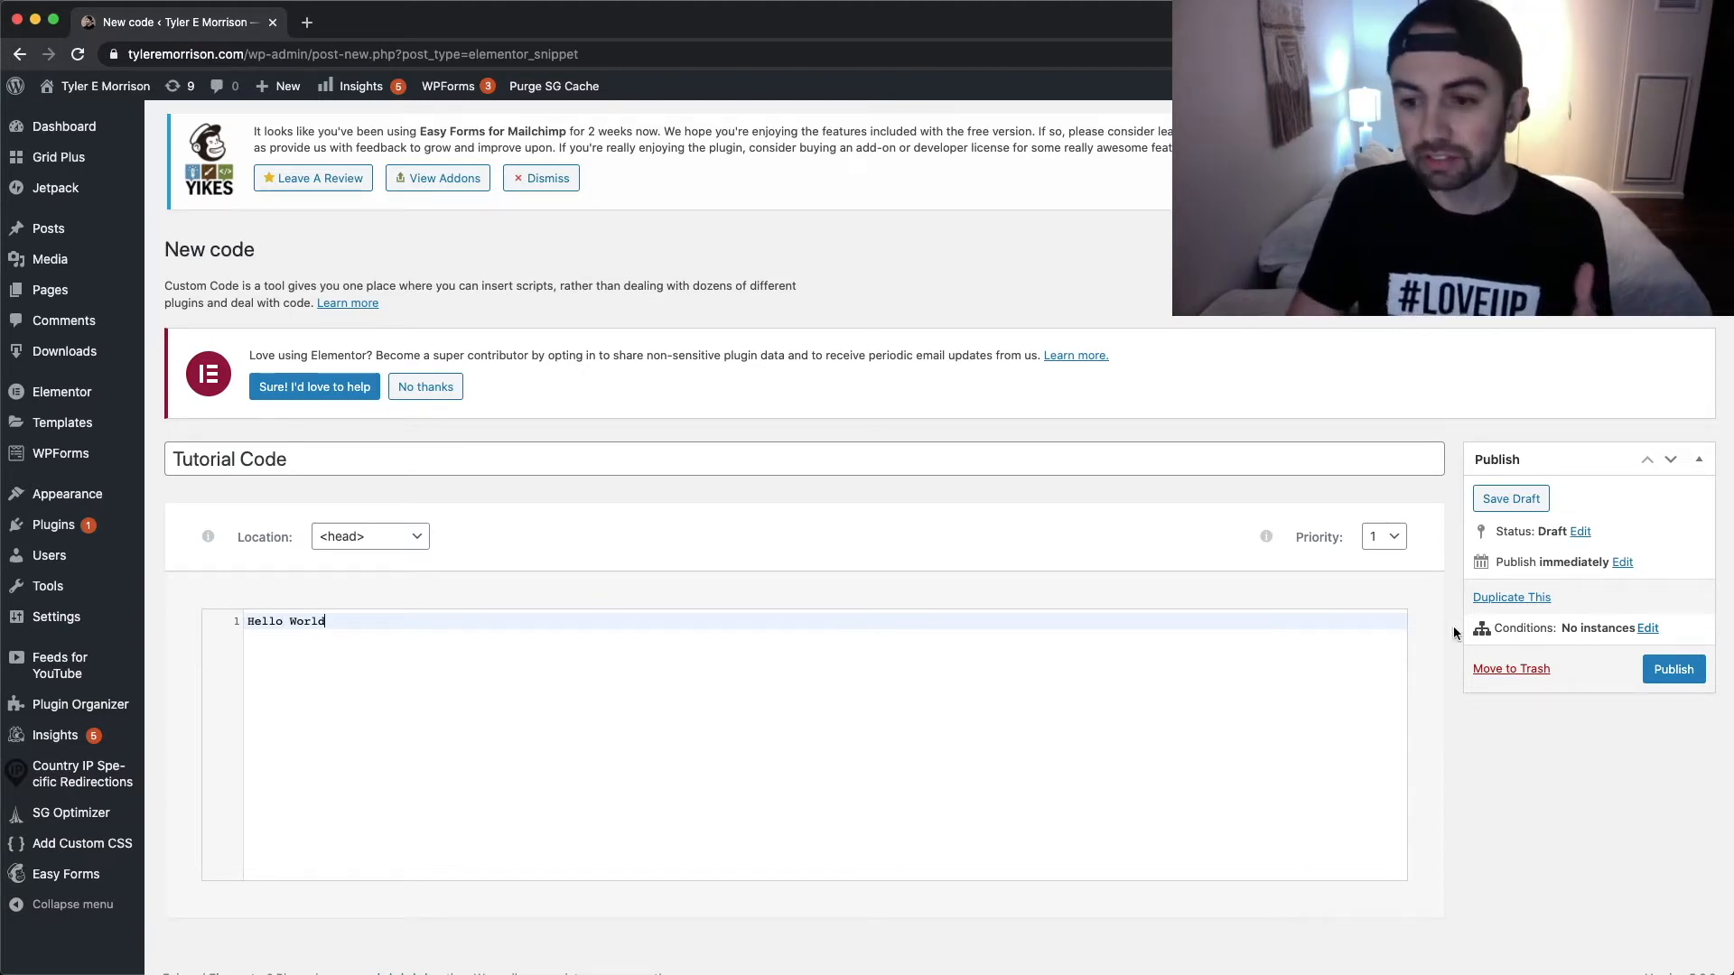
Start publishing the snippet and set its display condition to Include, Singular, All Singular, after trying Exclude
click(1680, 671)
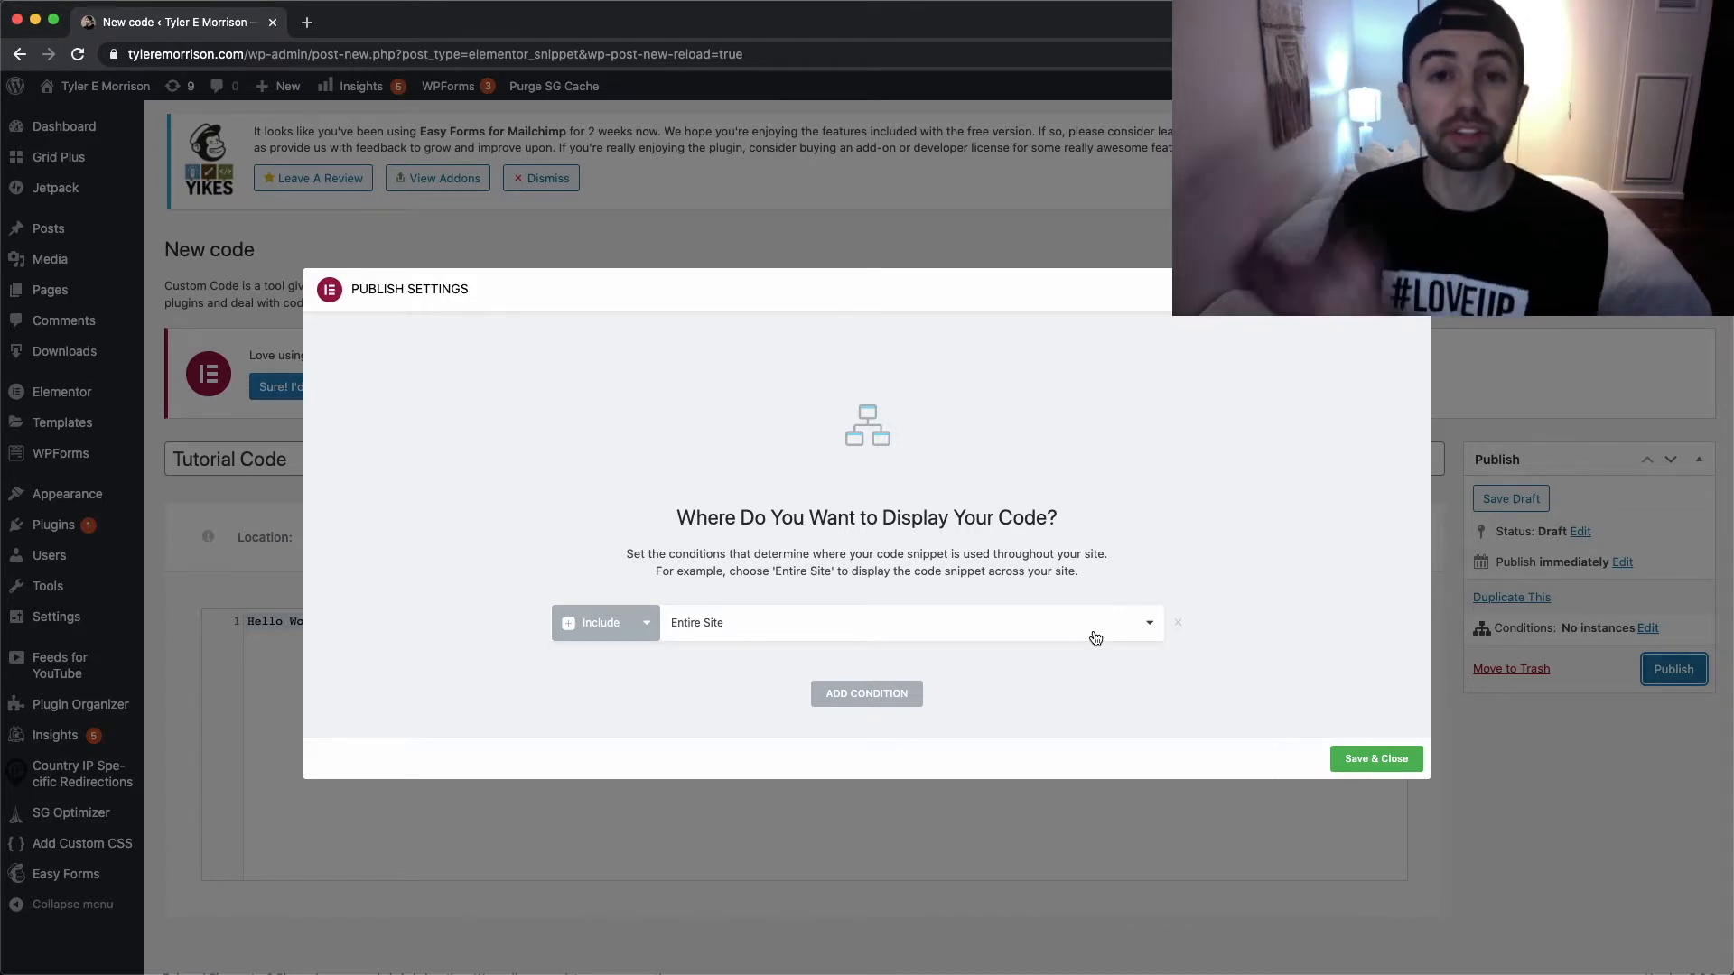
click(639, 630)
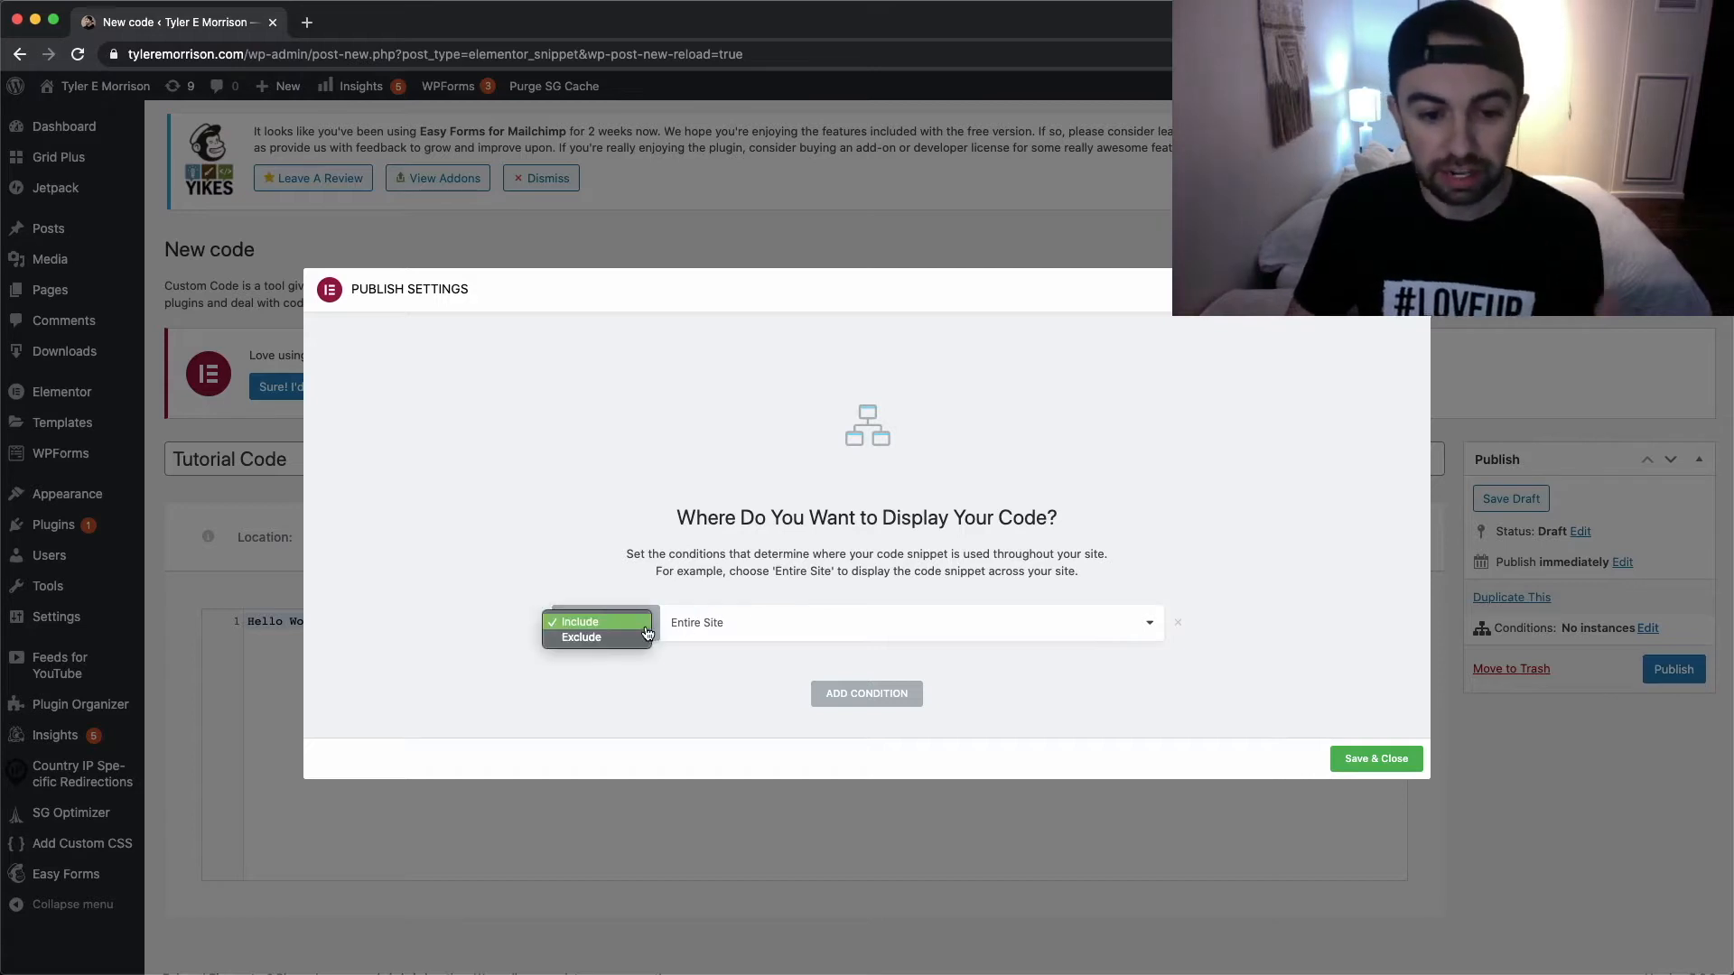
click(636, 642)
click(647, 632)
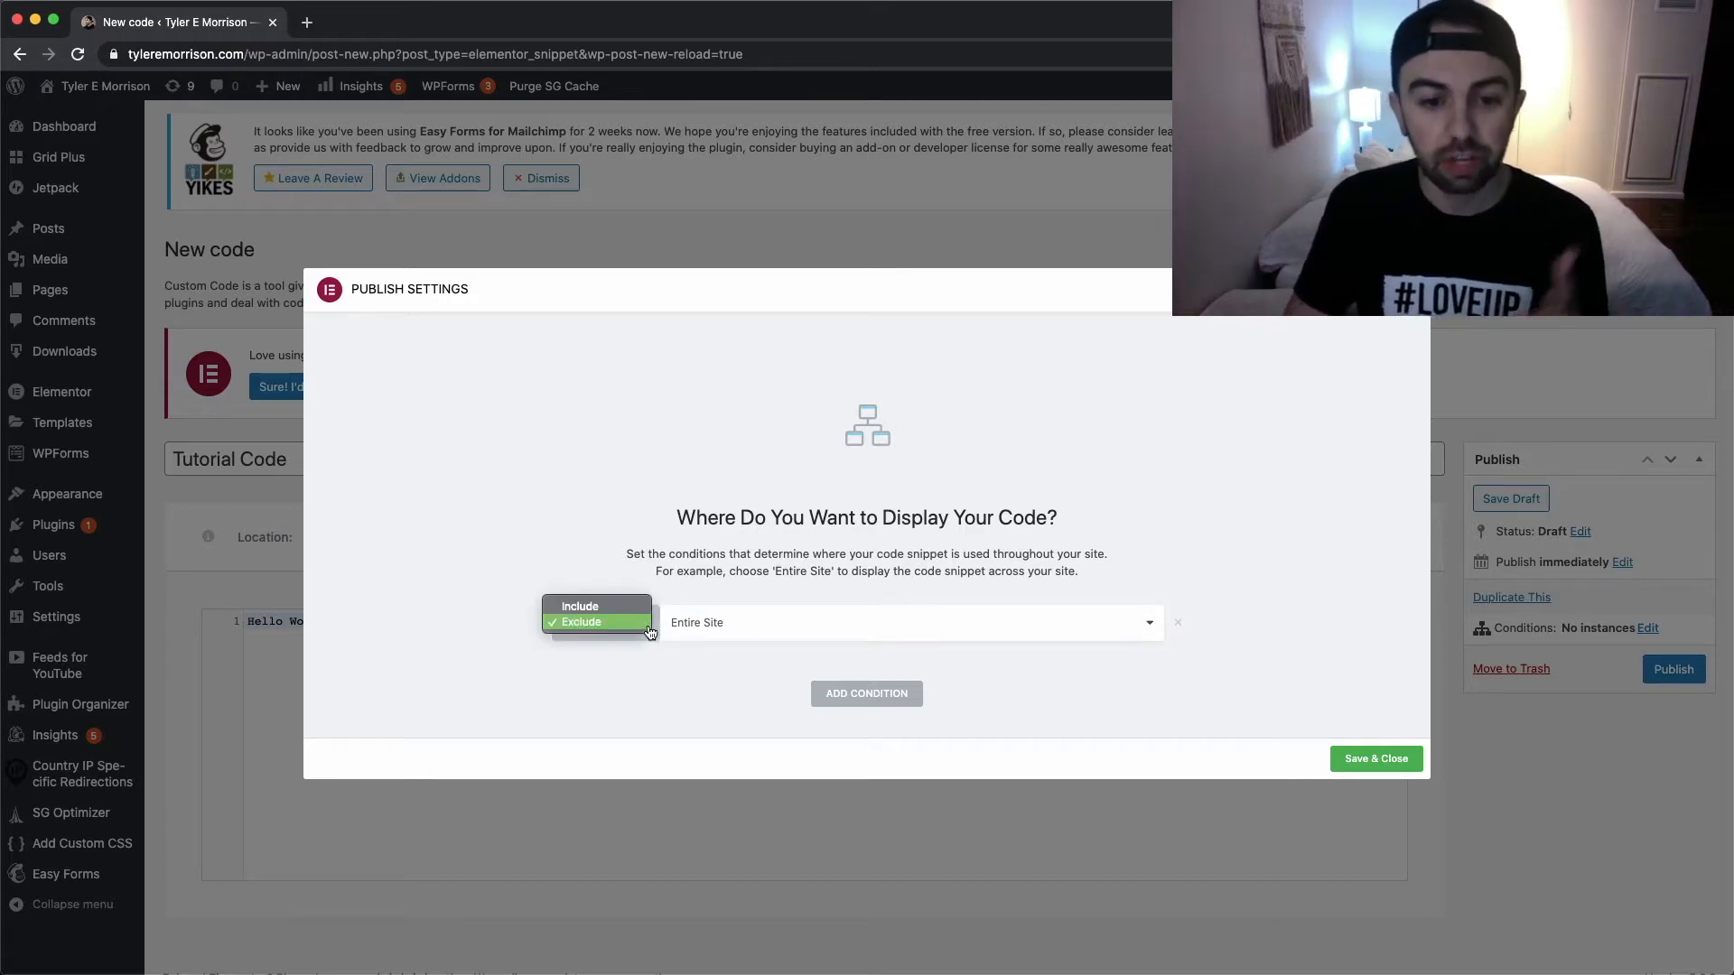
click(648, 610)
click(963, 637)
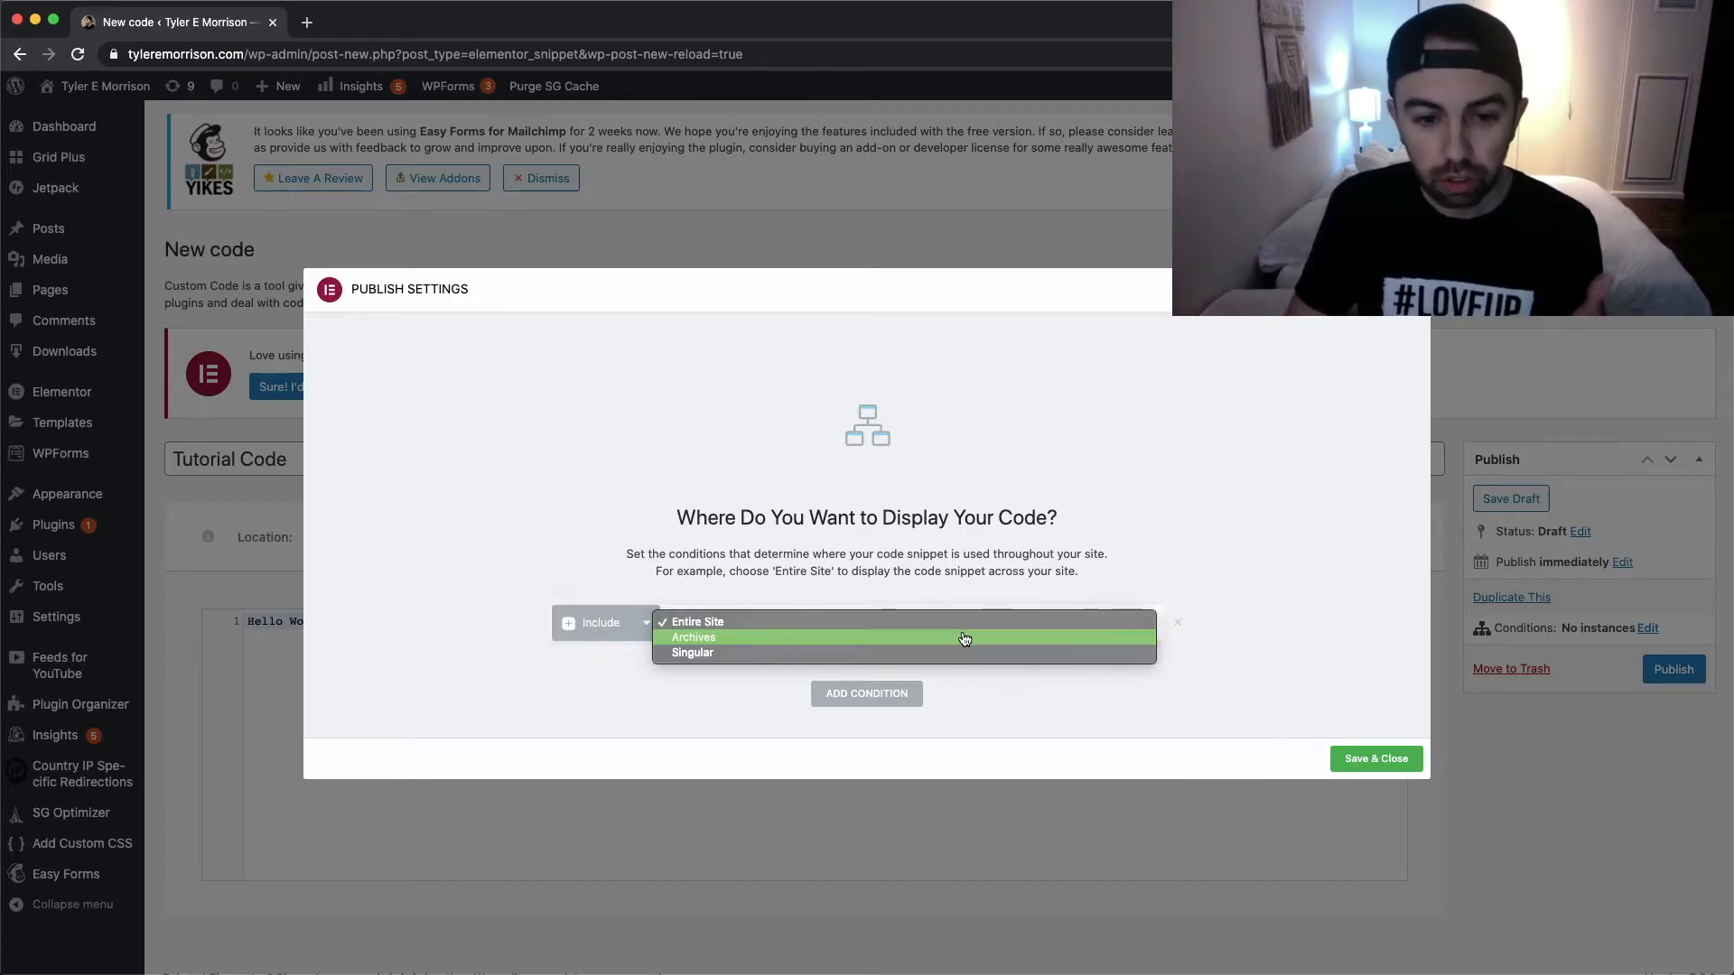
click(928, 656)
click(1075, 627)
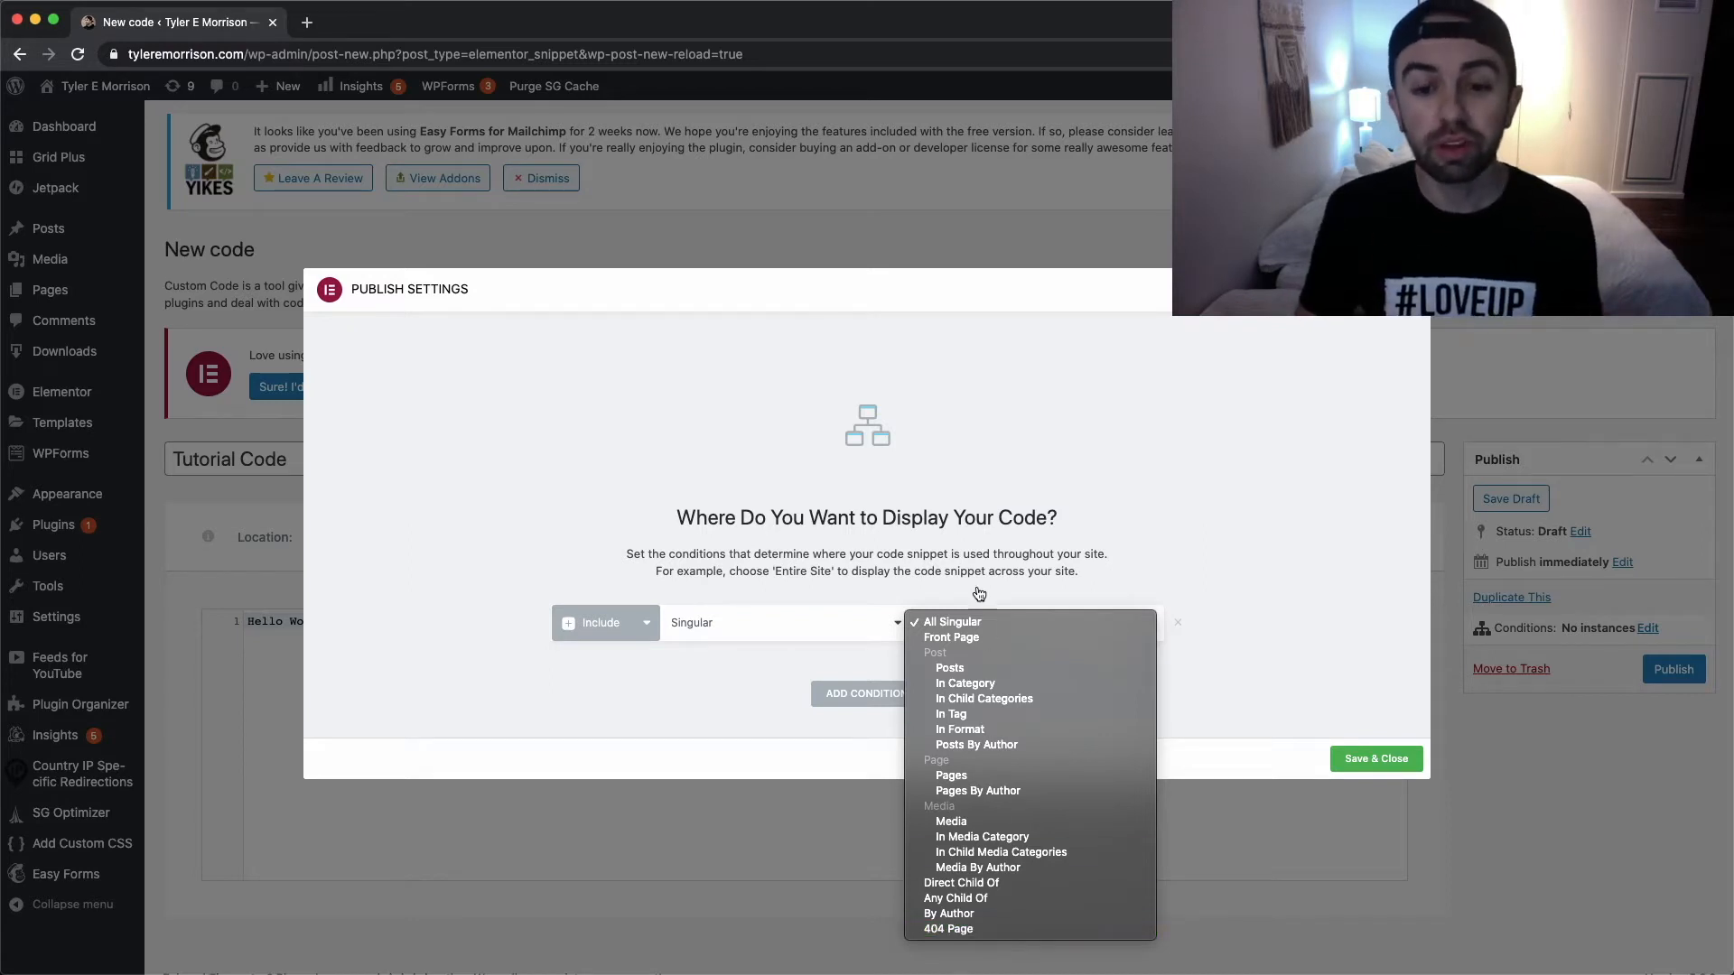
click(1327, 511)
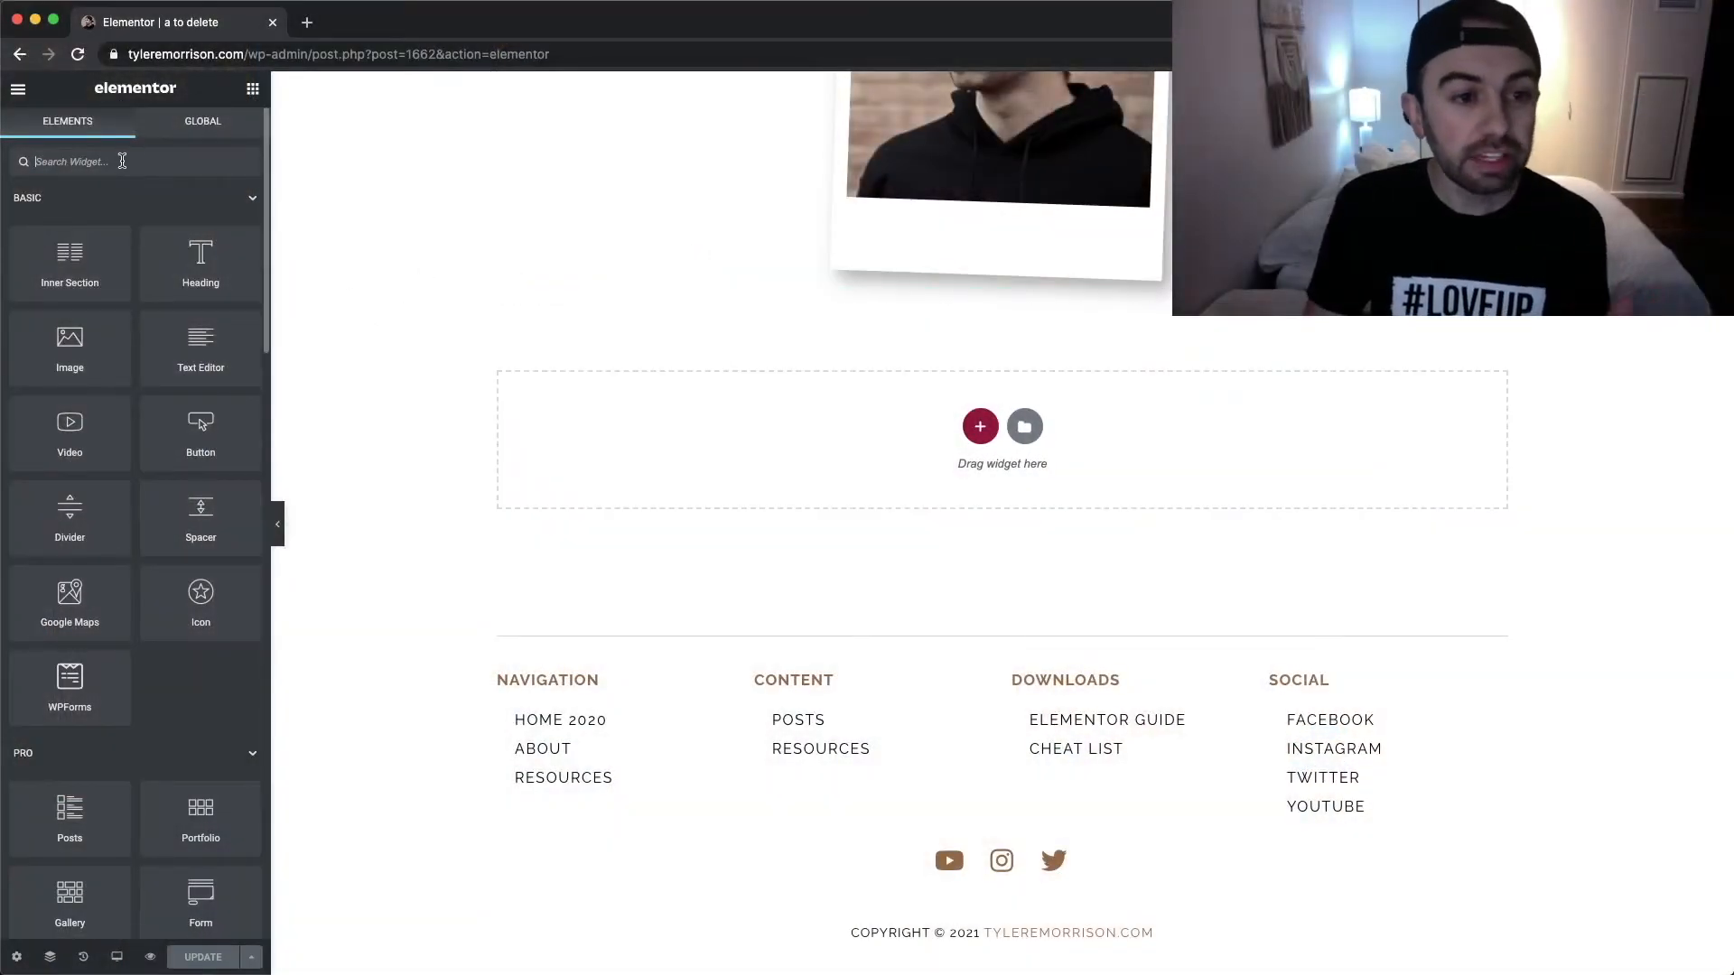
Search the widgets for "code" and add a Code Highlight widget below the polaroid photo, keeping JavaScript and line numbers
text(coo)
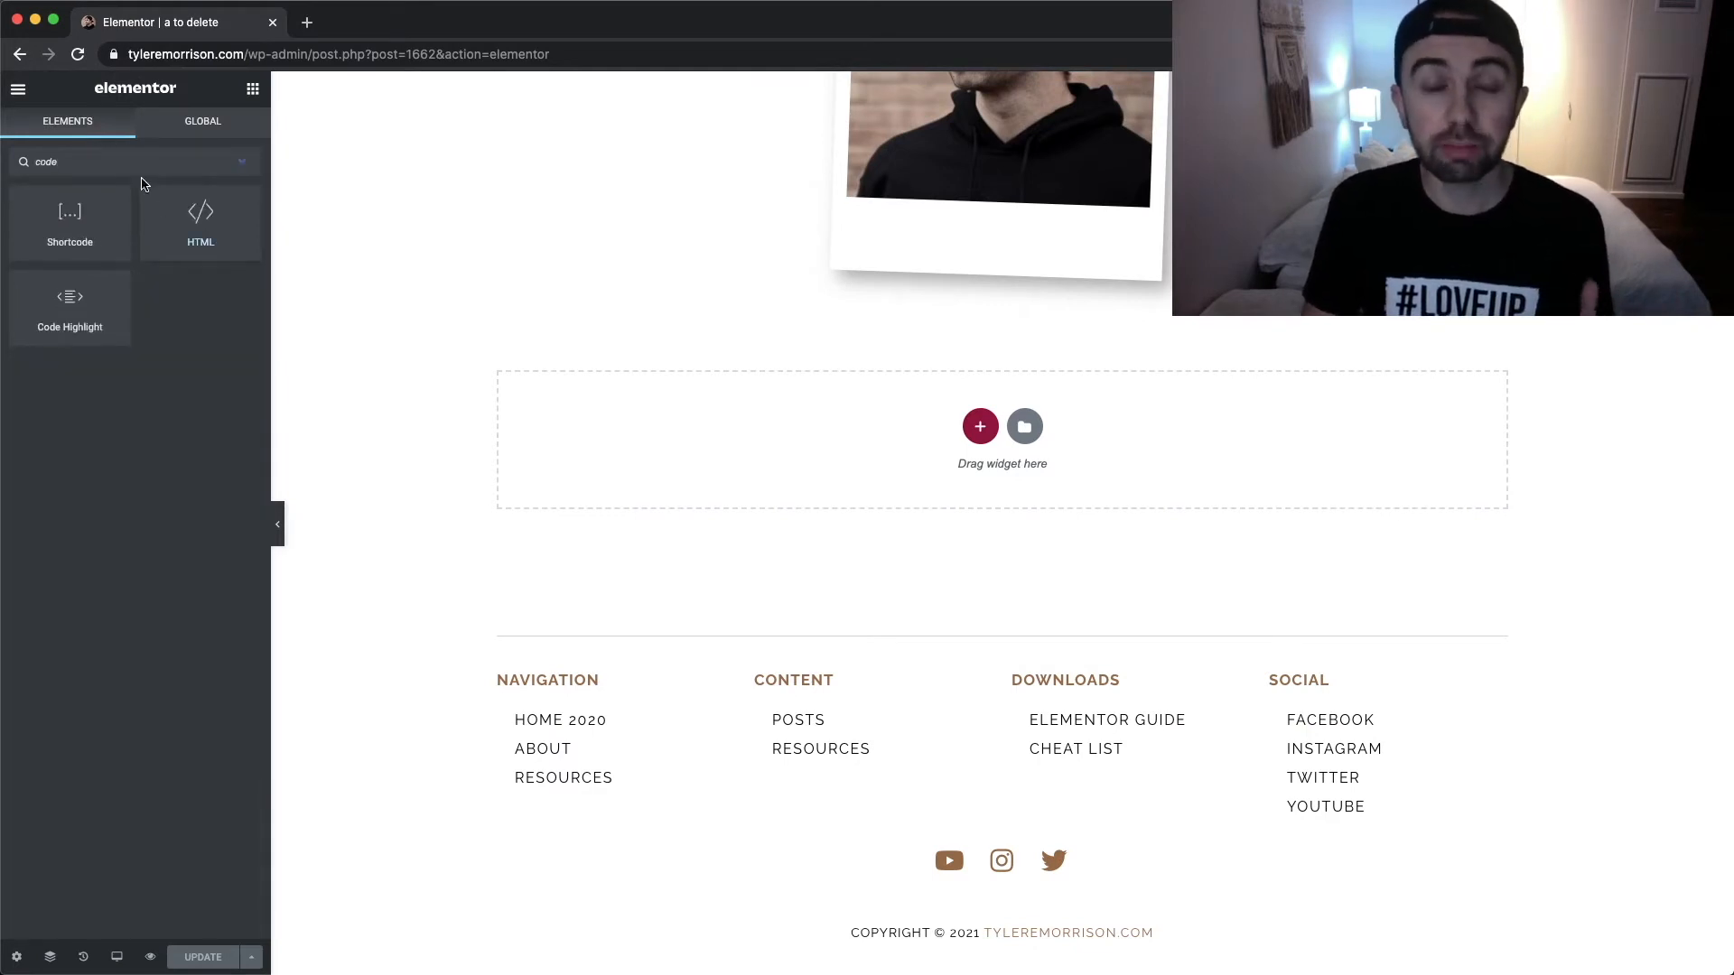
drag(72, 317, 906, 429)
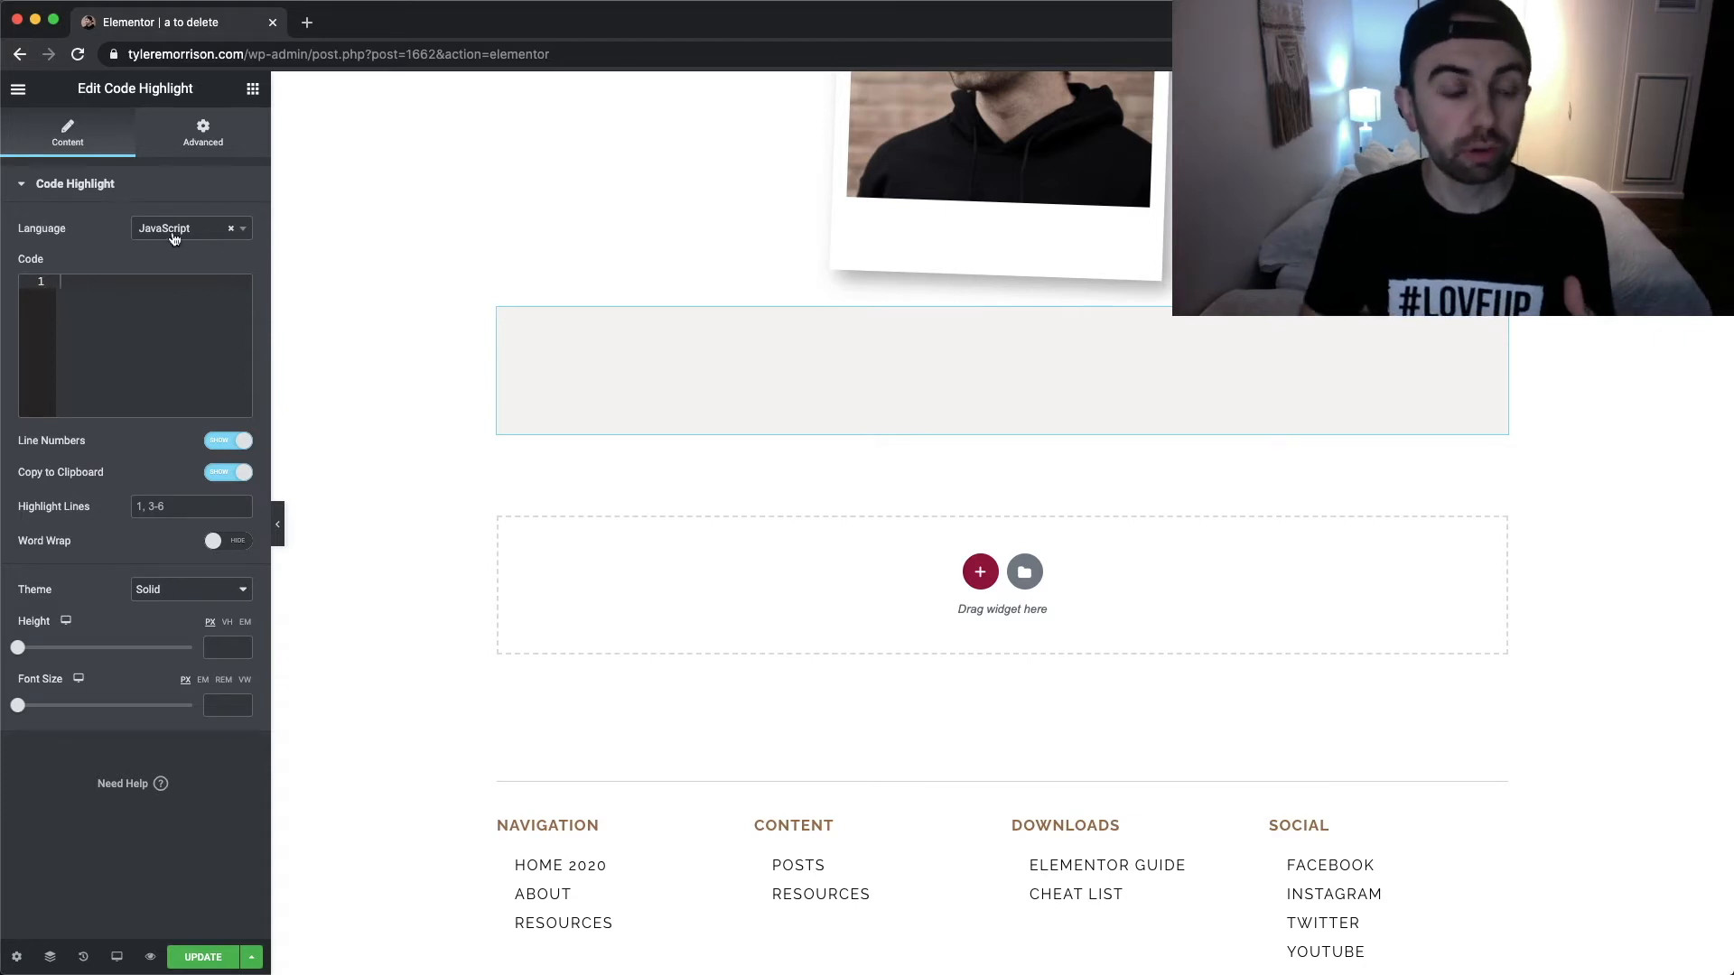
click(242, 231)
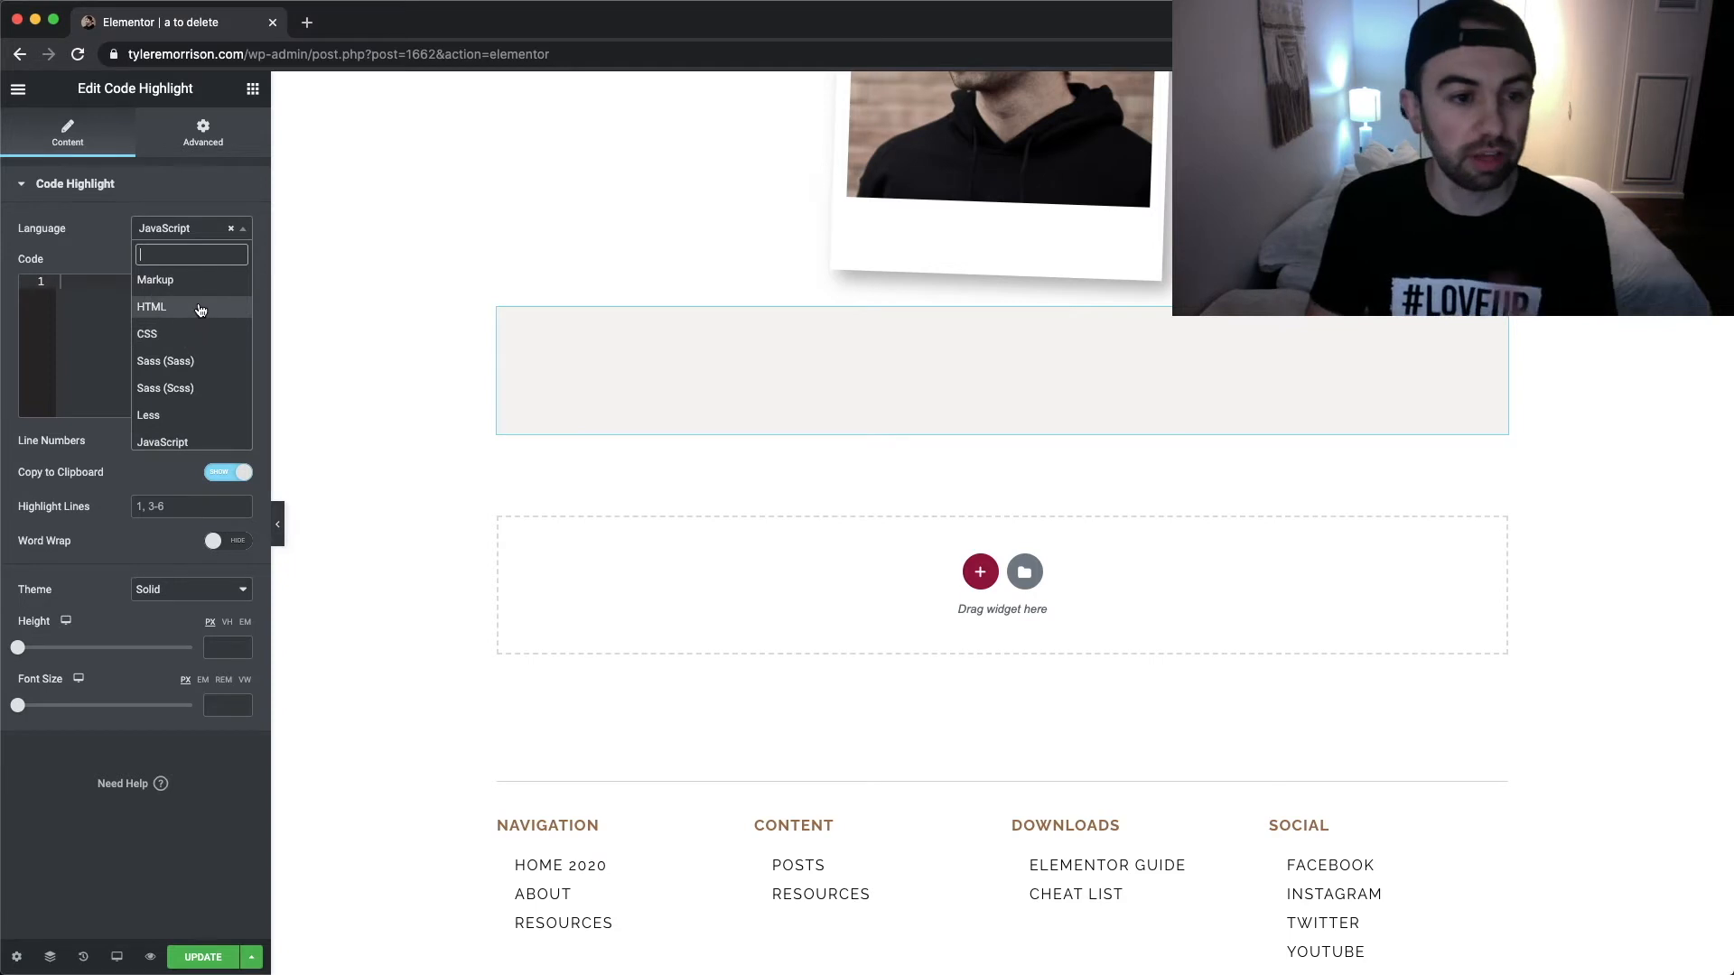
click(100, 240)
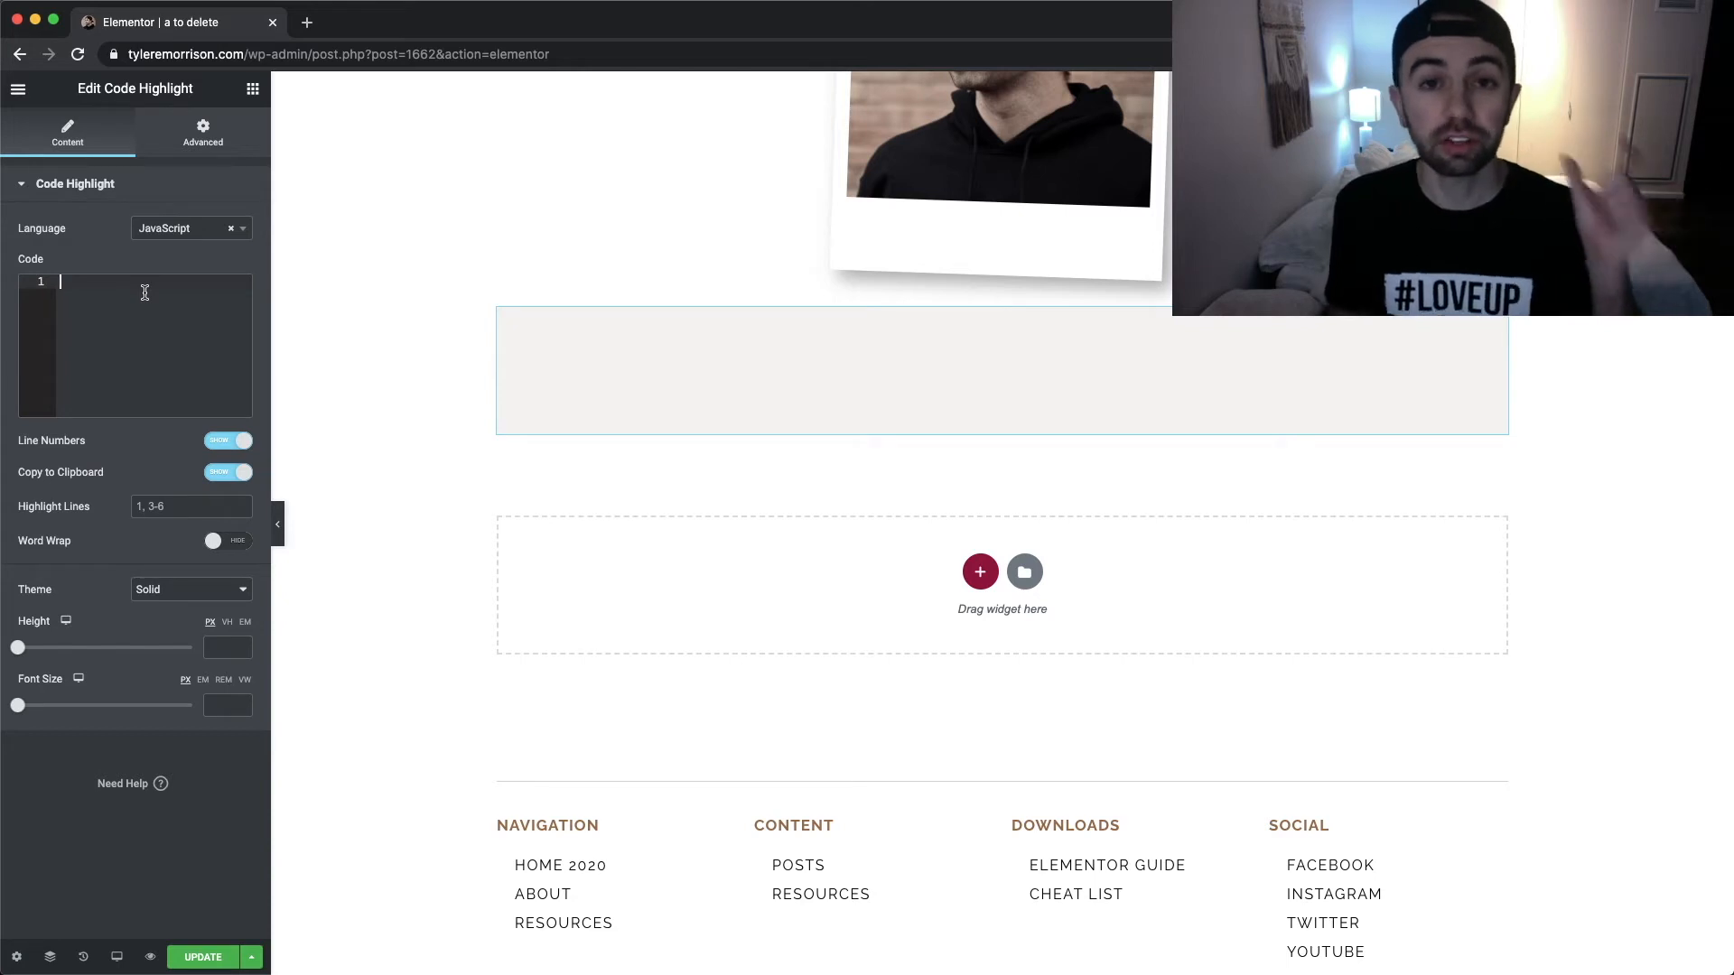
click(233, 446)
click(231, 447)
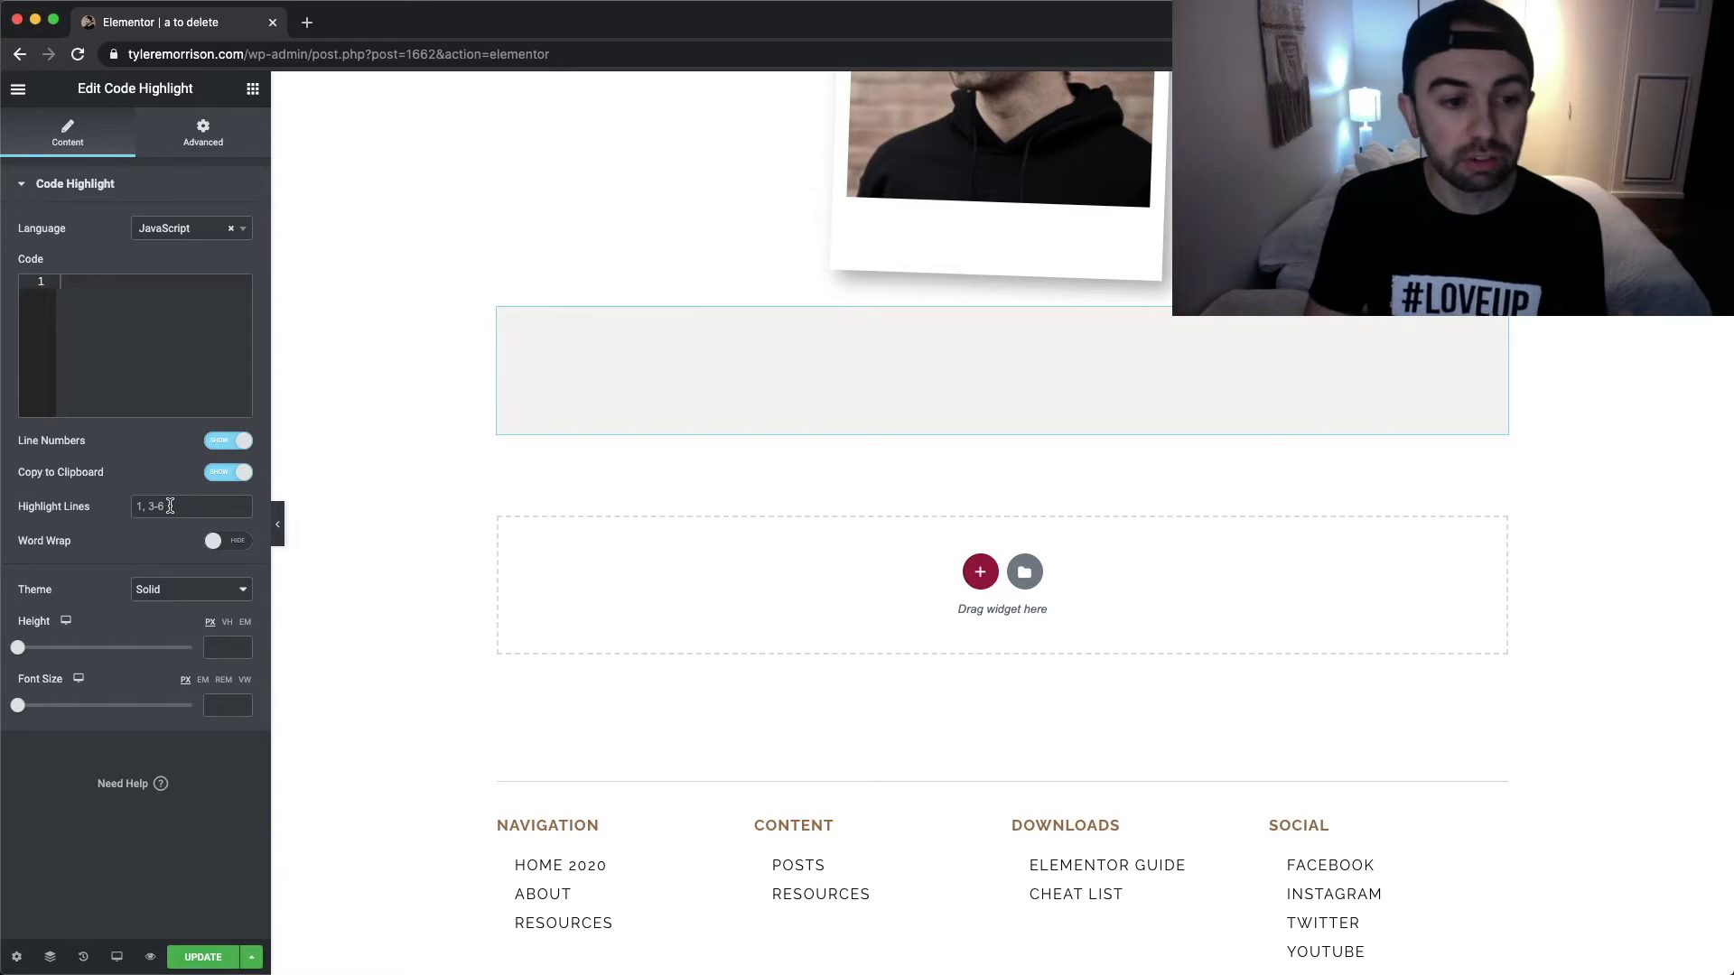
Try the Dark theme on the code block, then set its theme to Okaidia and its height to about 266 px
click(199, 594)
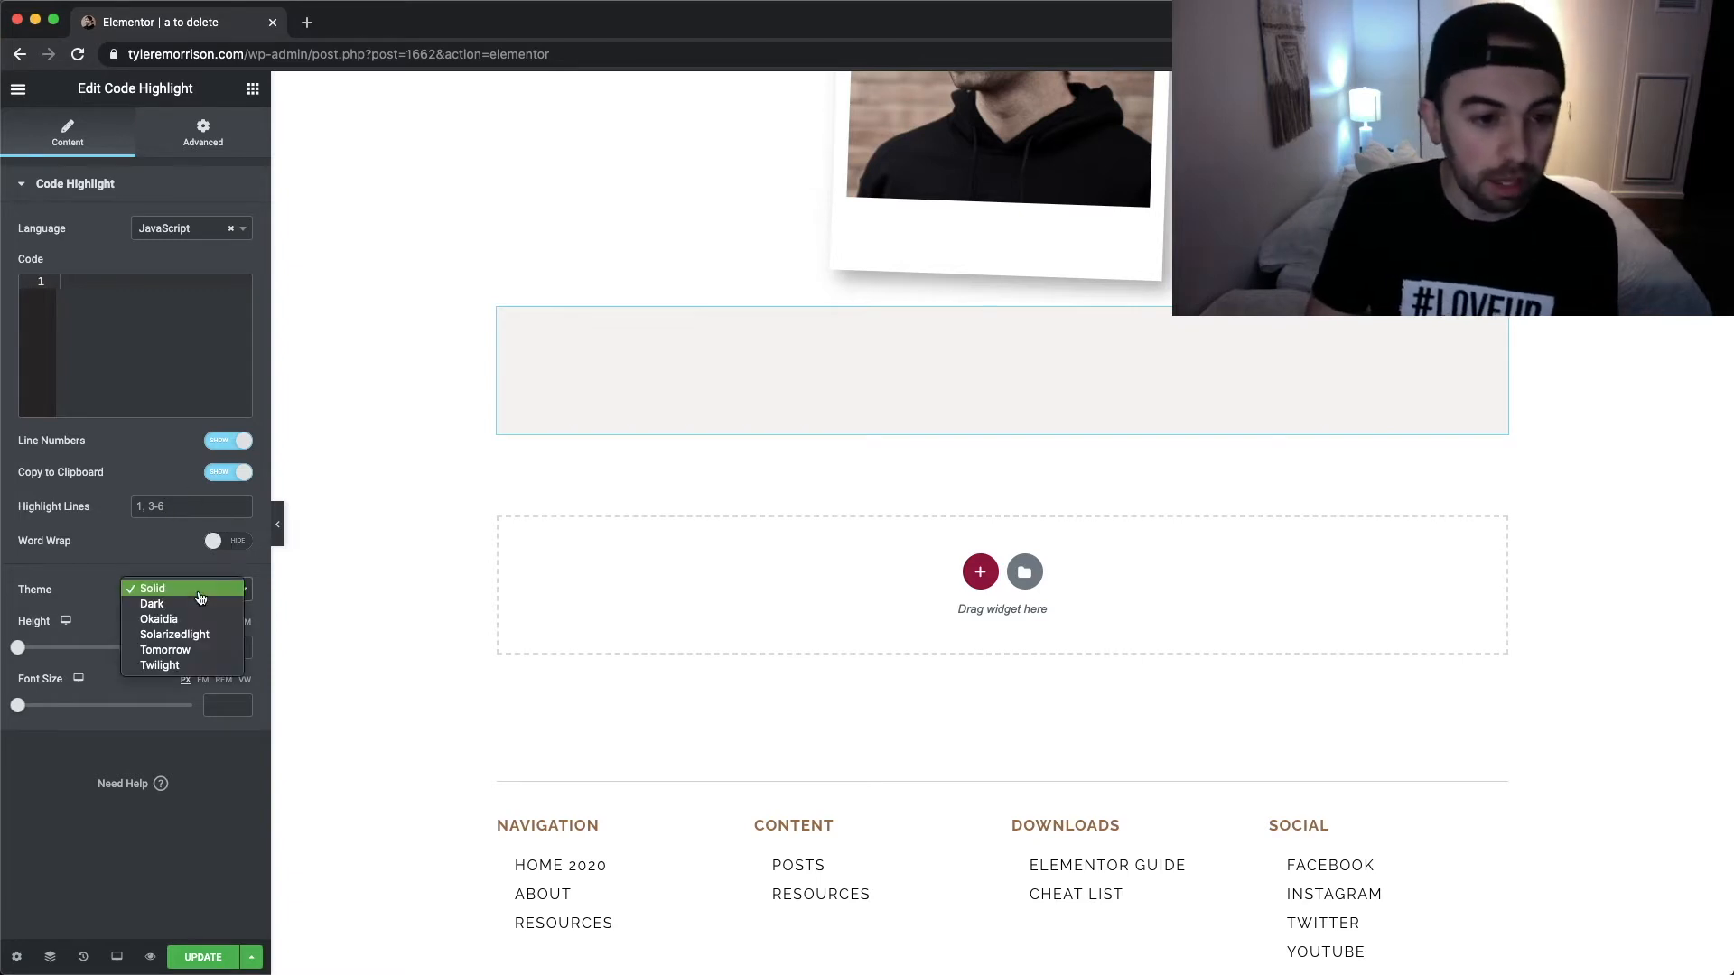
click(201, 603)
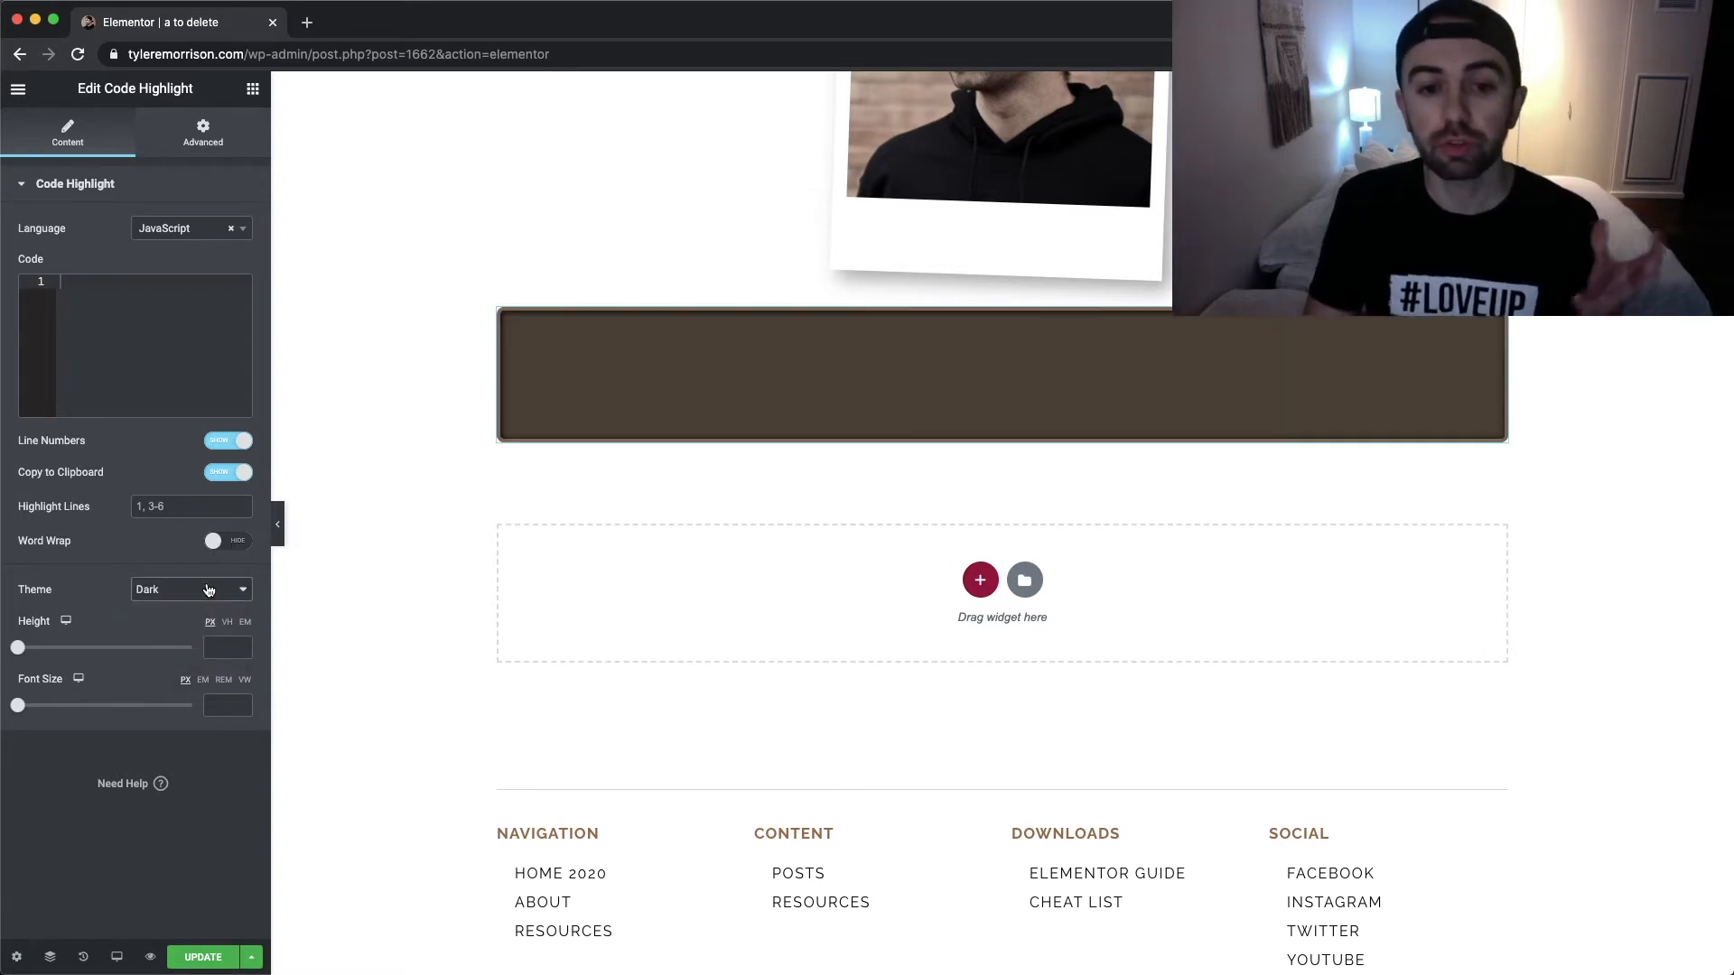
click(208, 600)
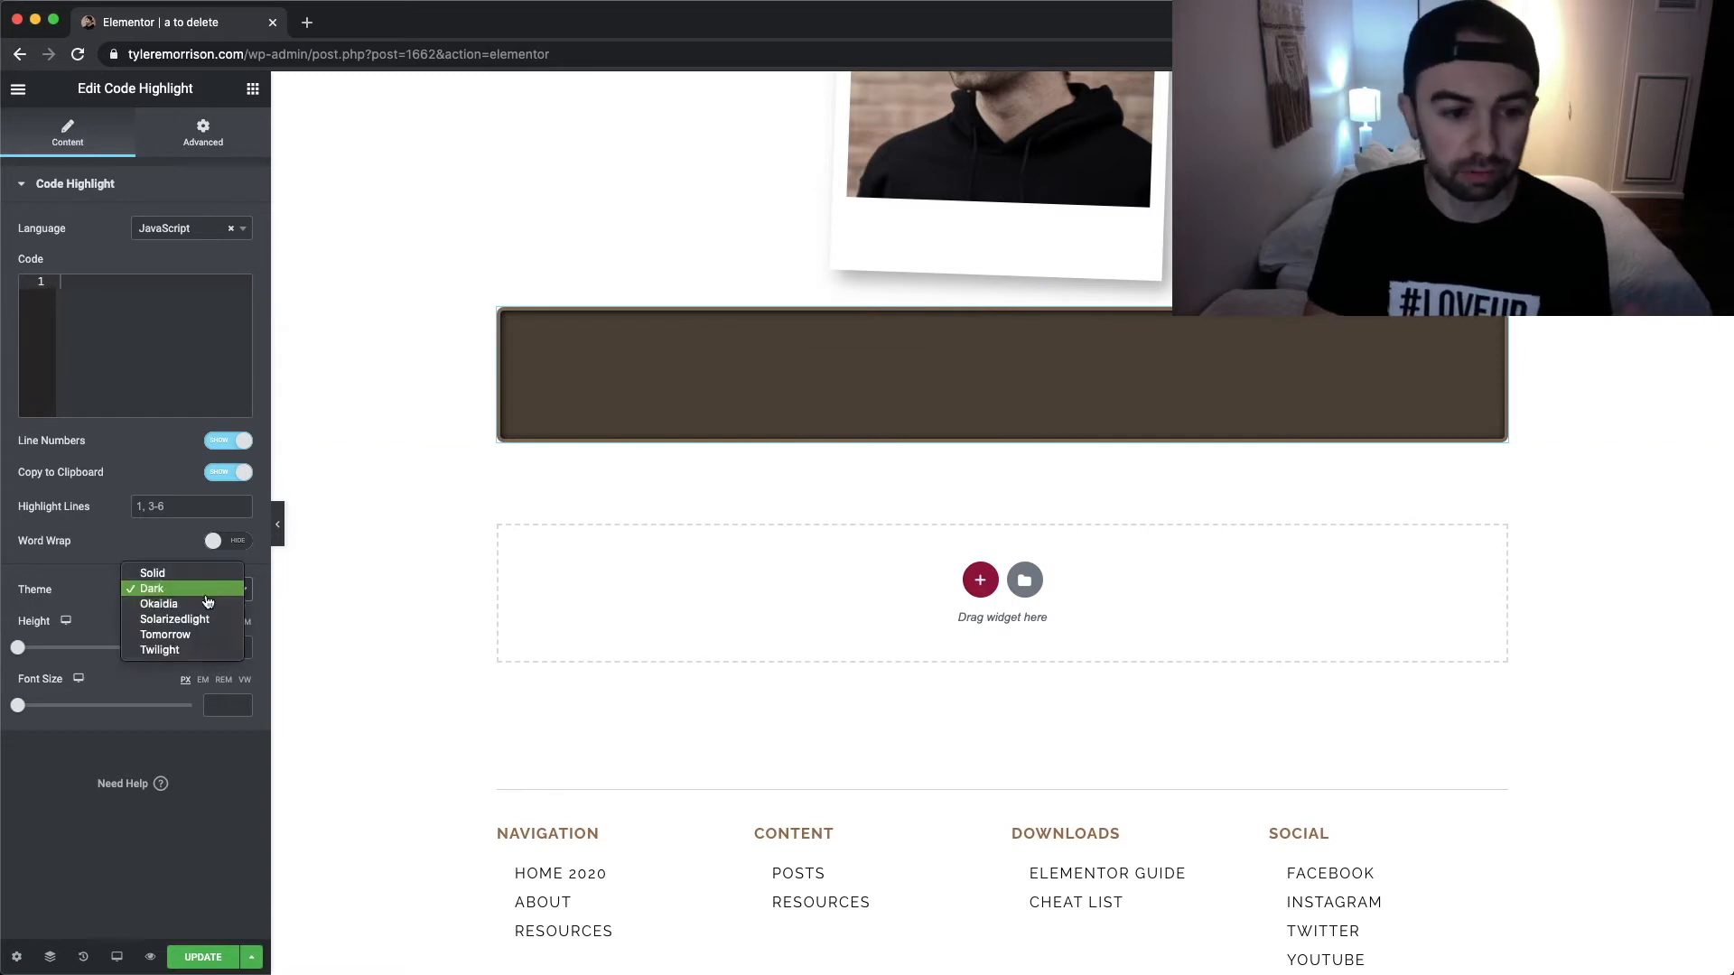
click(207, 603)
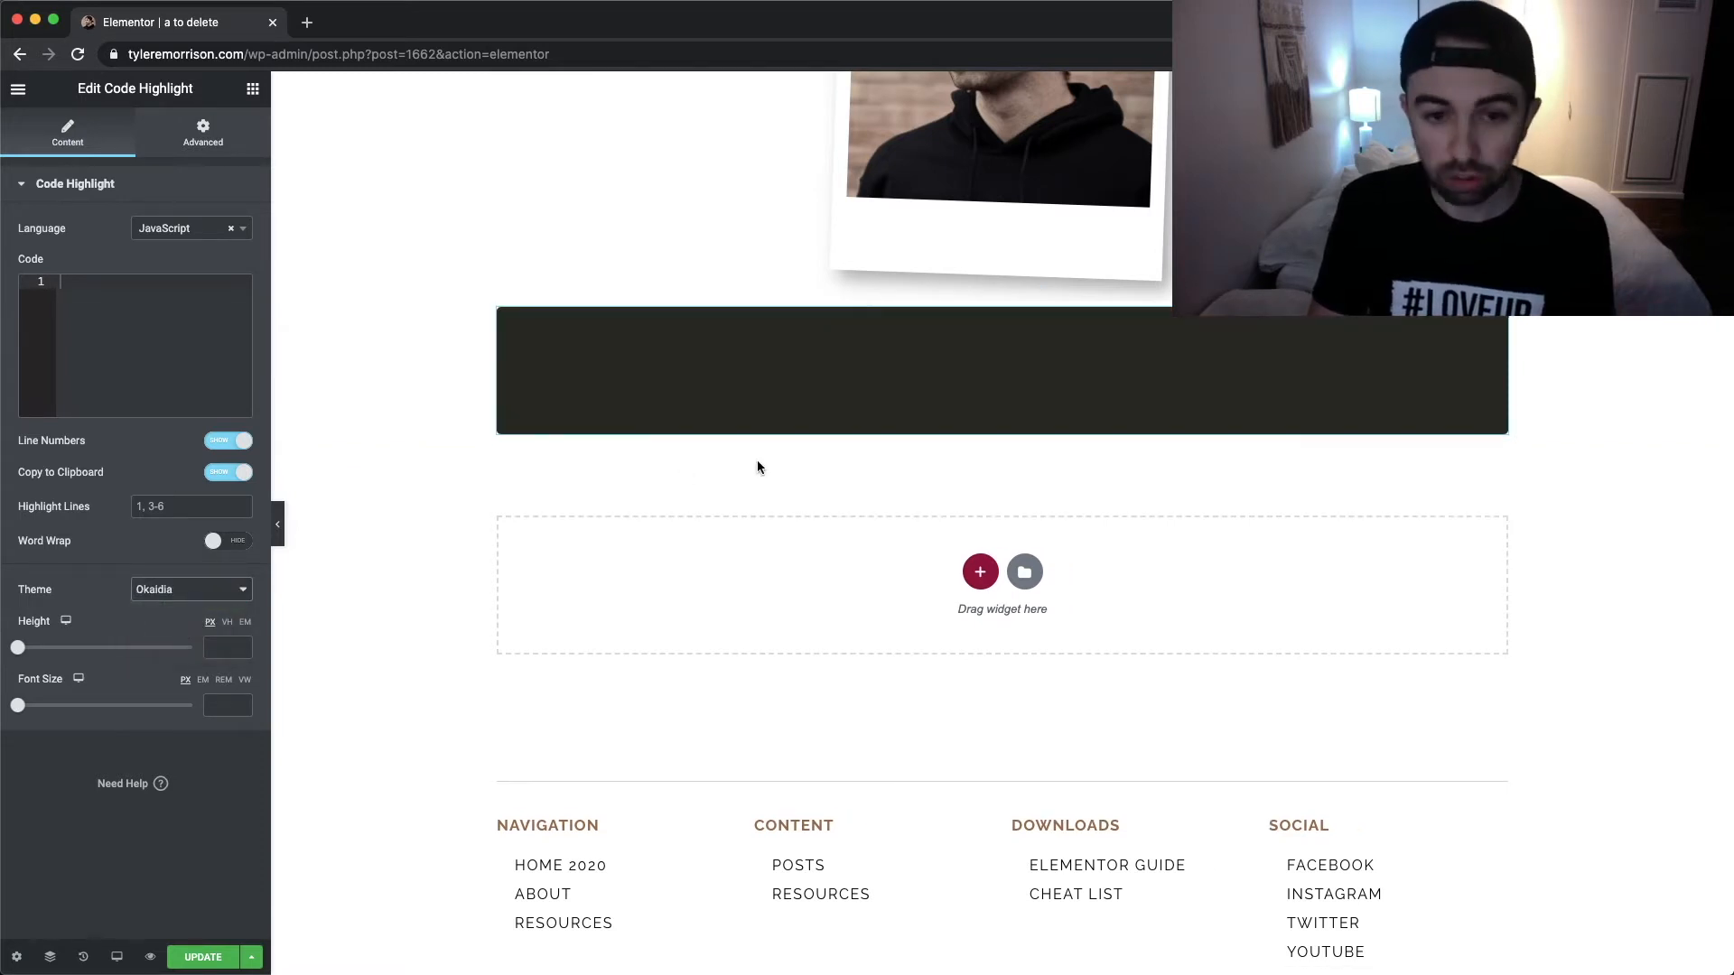
click(226, 595)
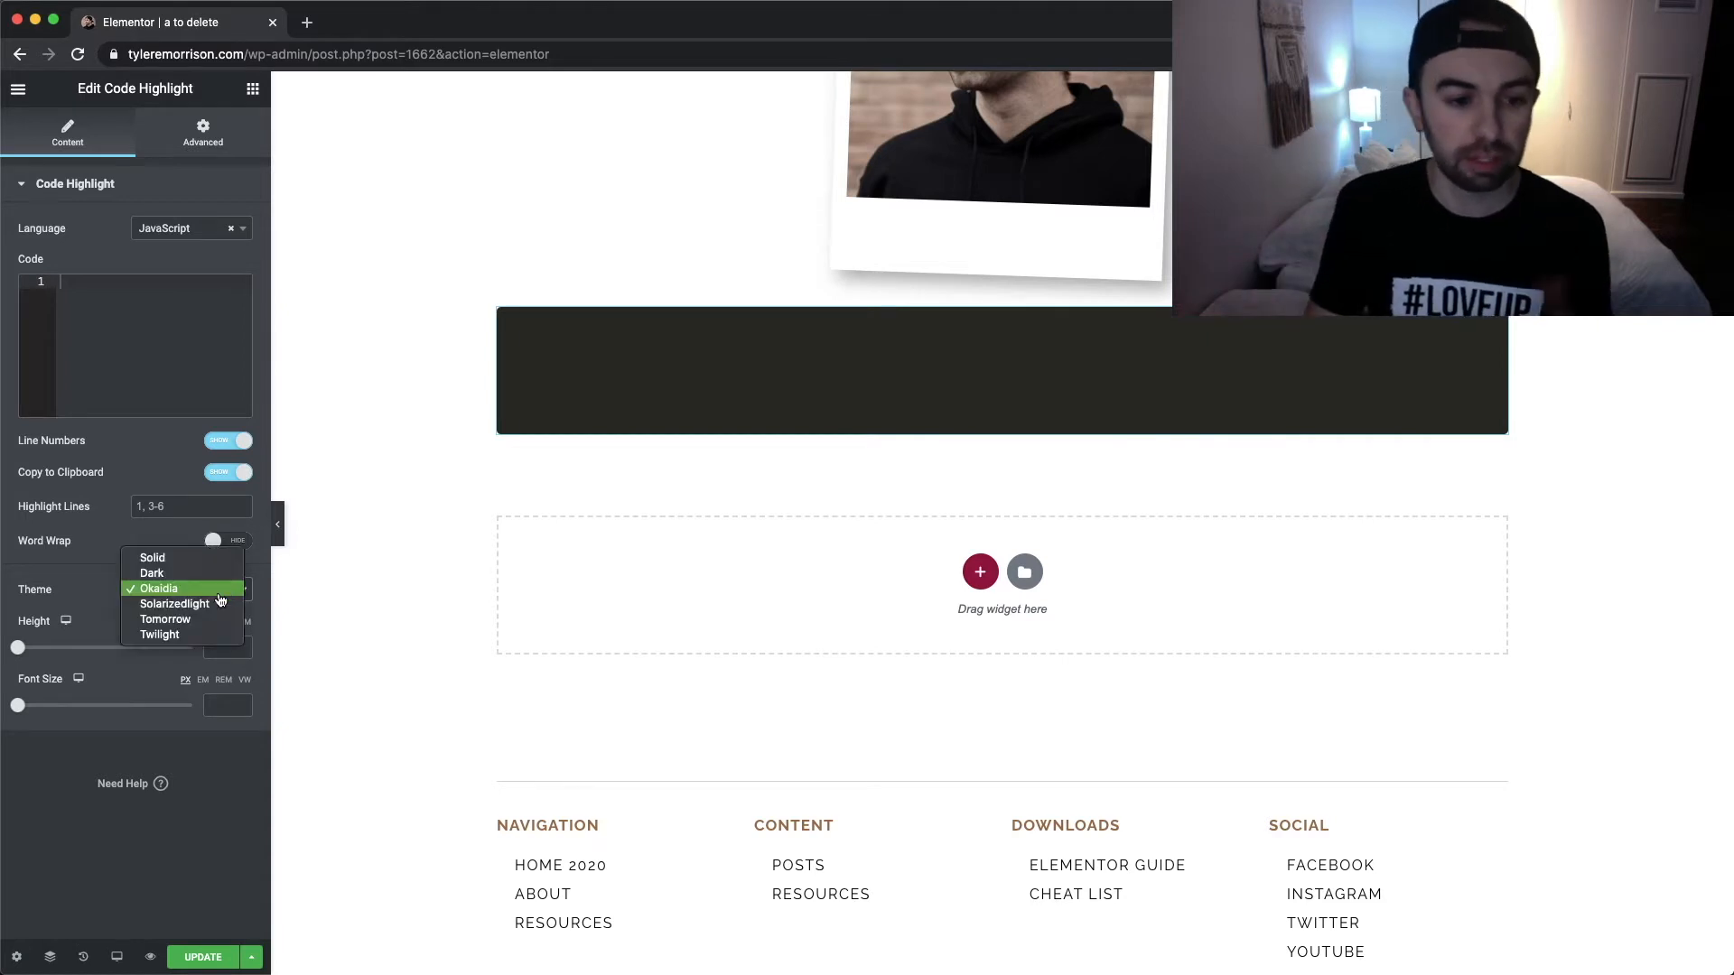
click(358, 585)
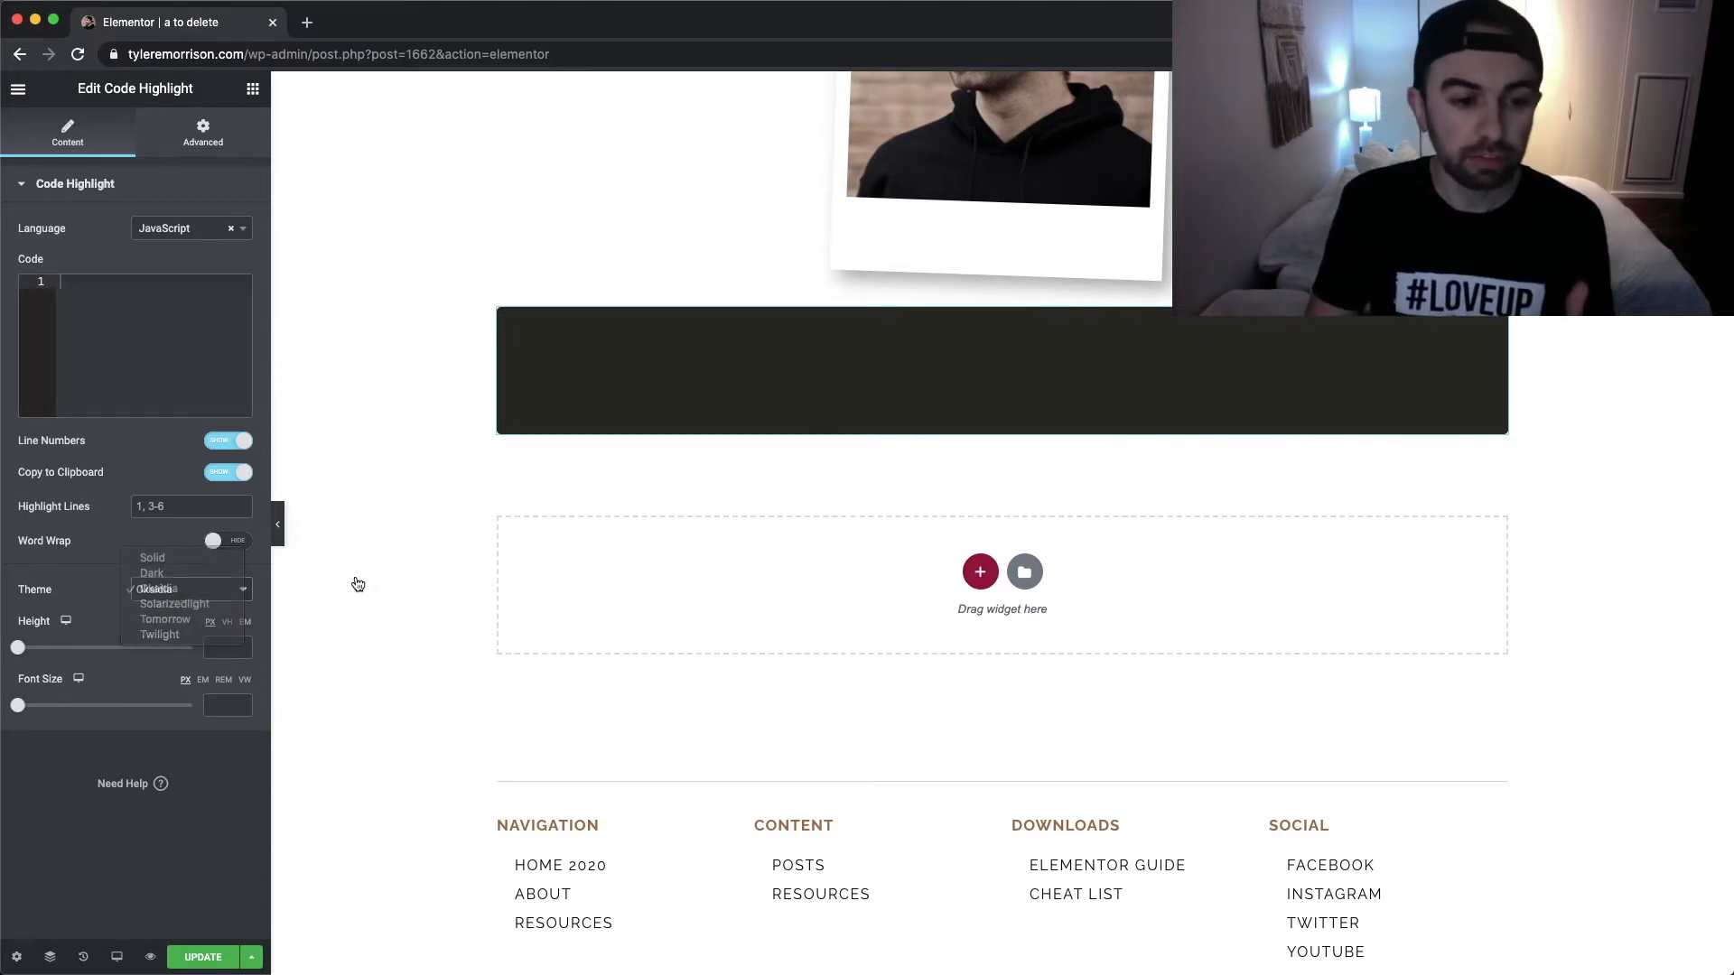
mouse_move(17, 647)
mouse_down()
mouse_move(73, 650)
mouse_move(52, 652)
mouse_up()
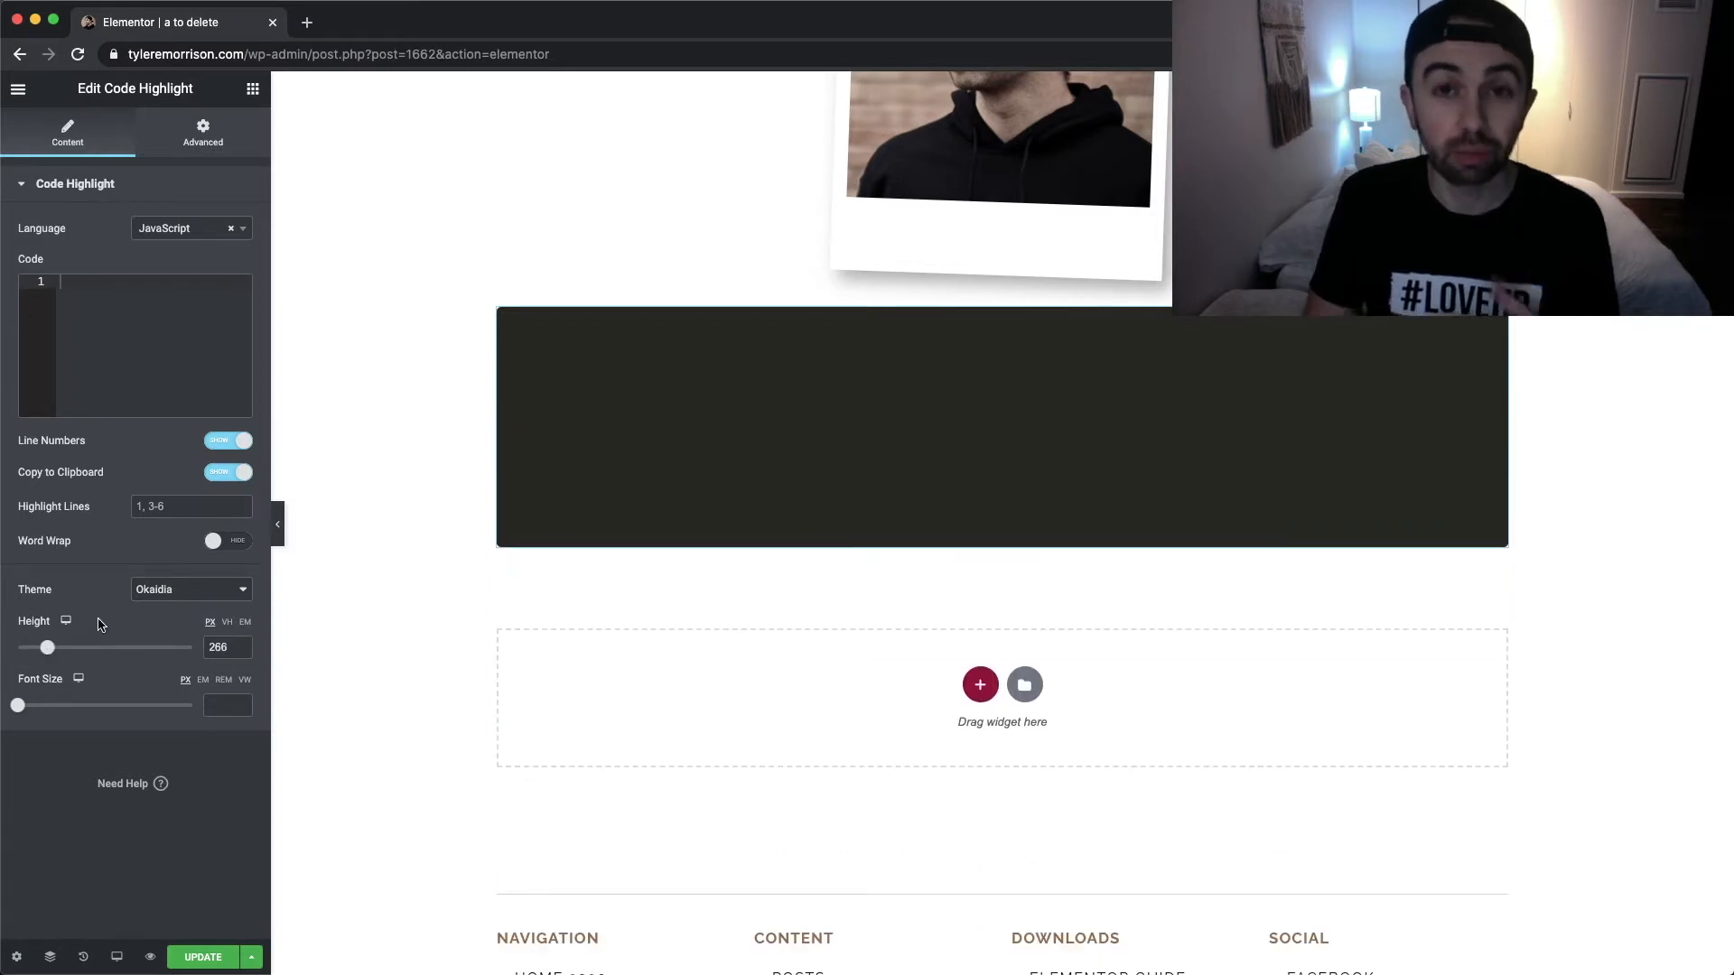
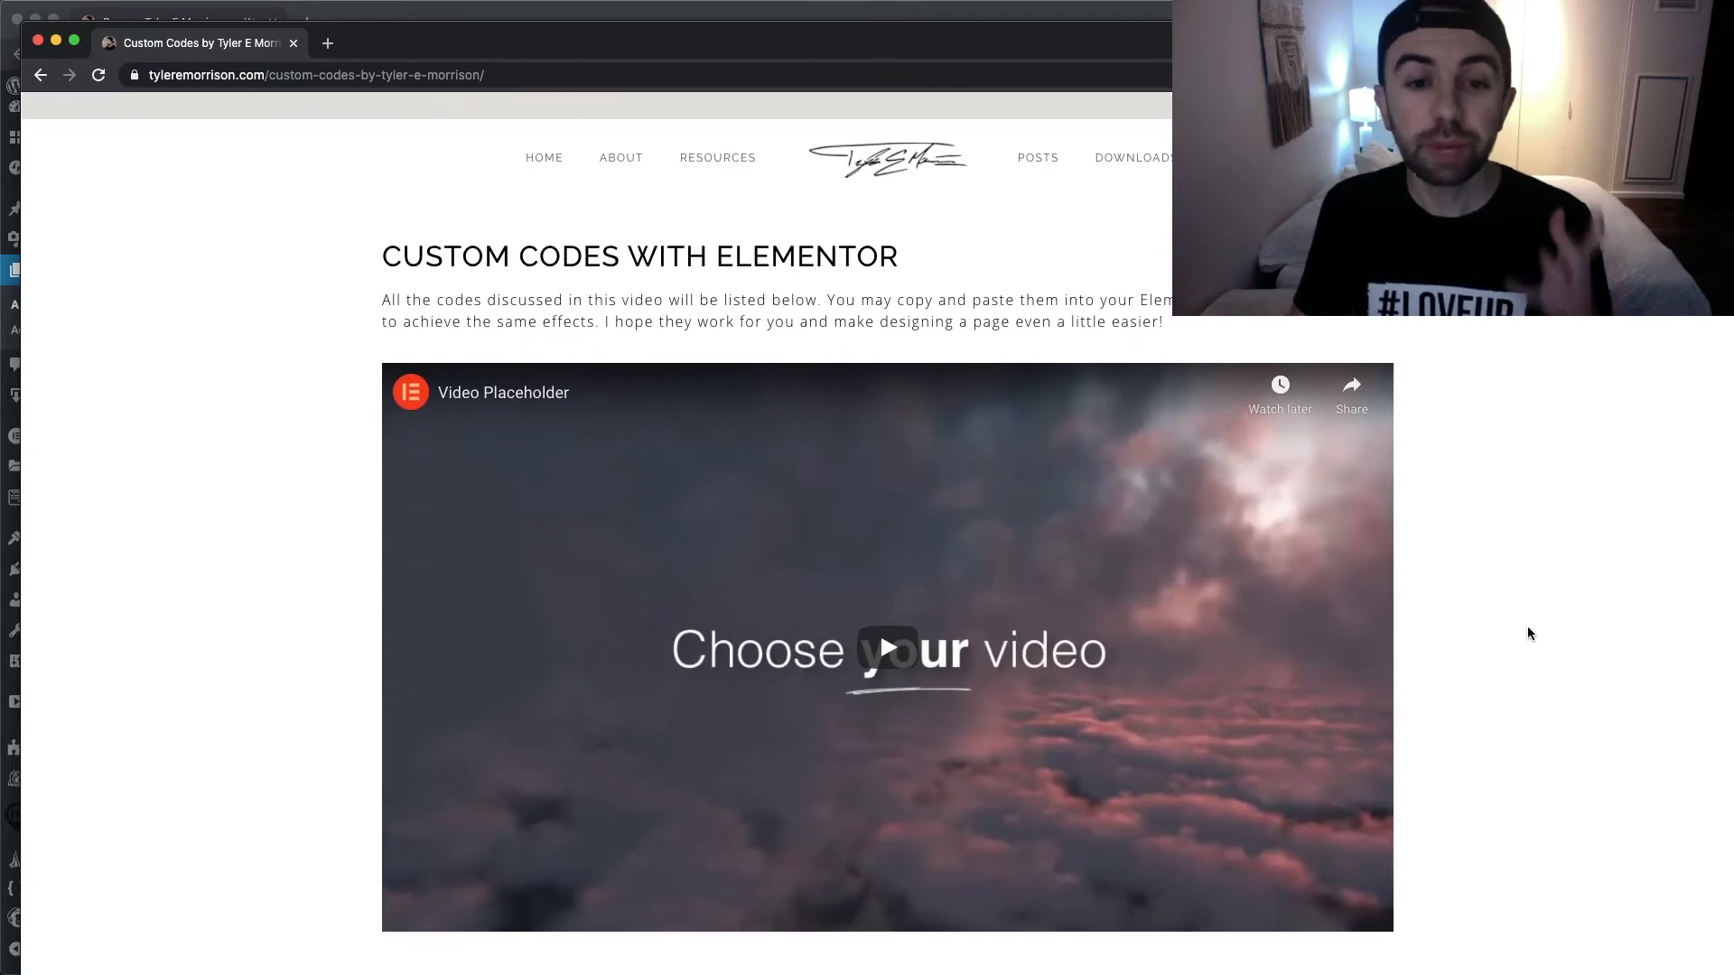
Copy the Gradient Text CSS snippet from the Custom Codes with Elementor page
scroll(1526, 632, down, 5)
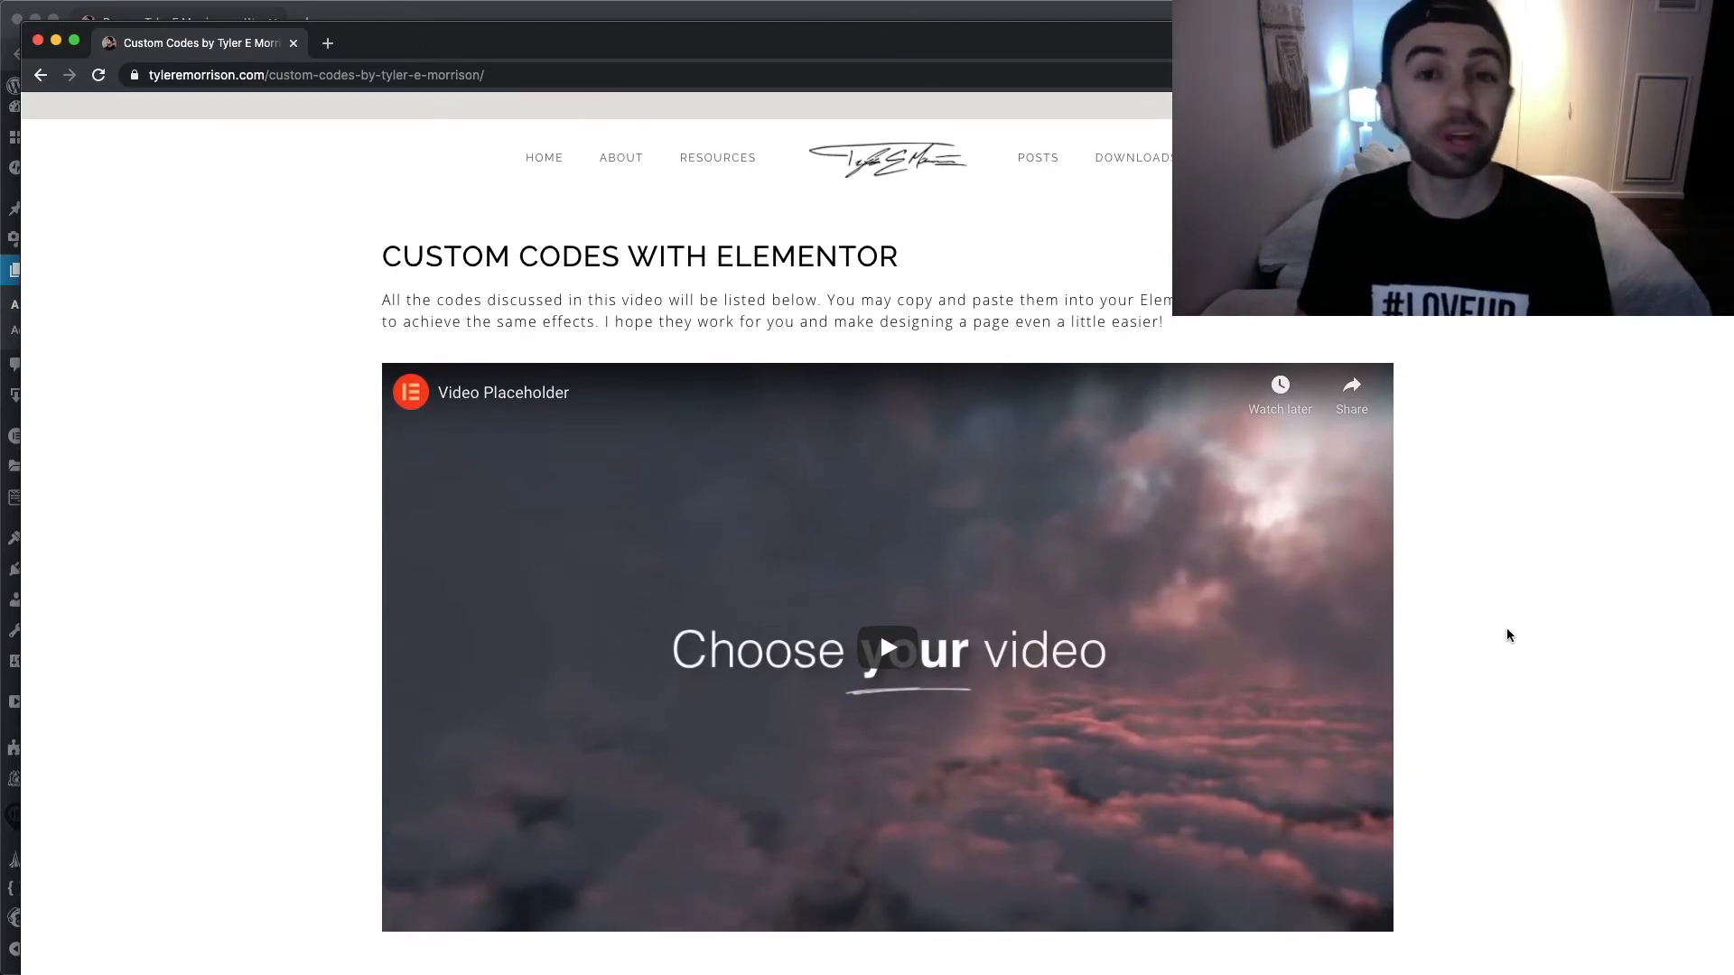
scroll(1505, 635, down, 10)
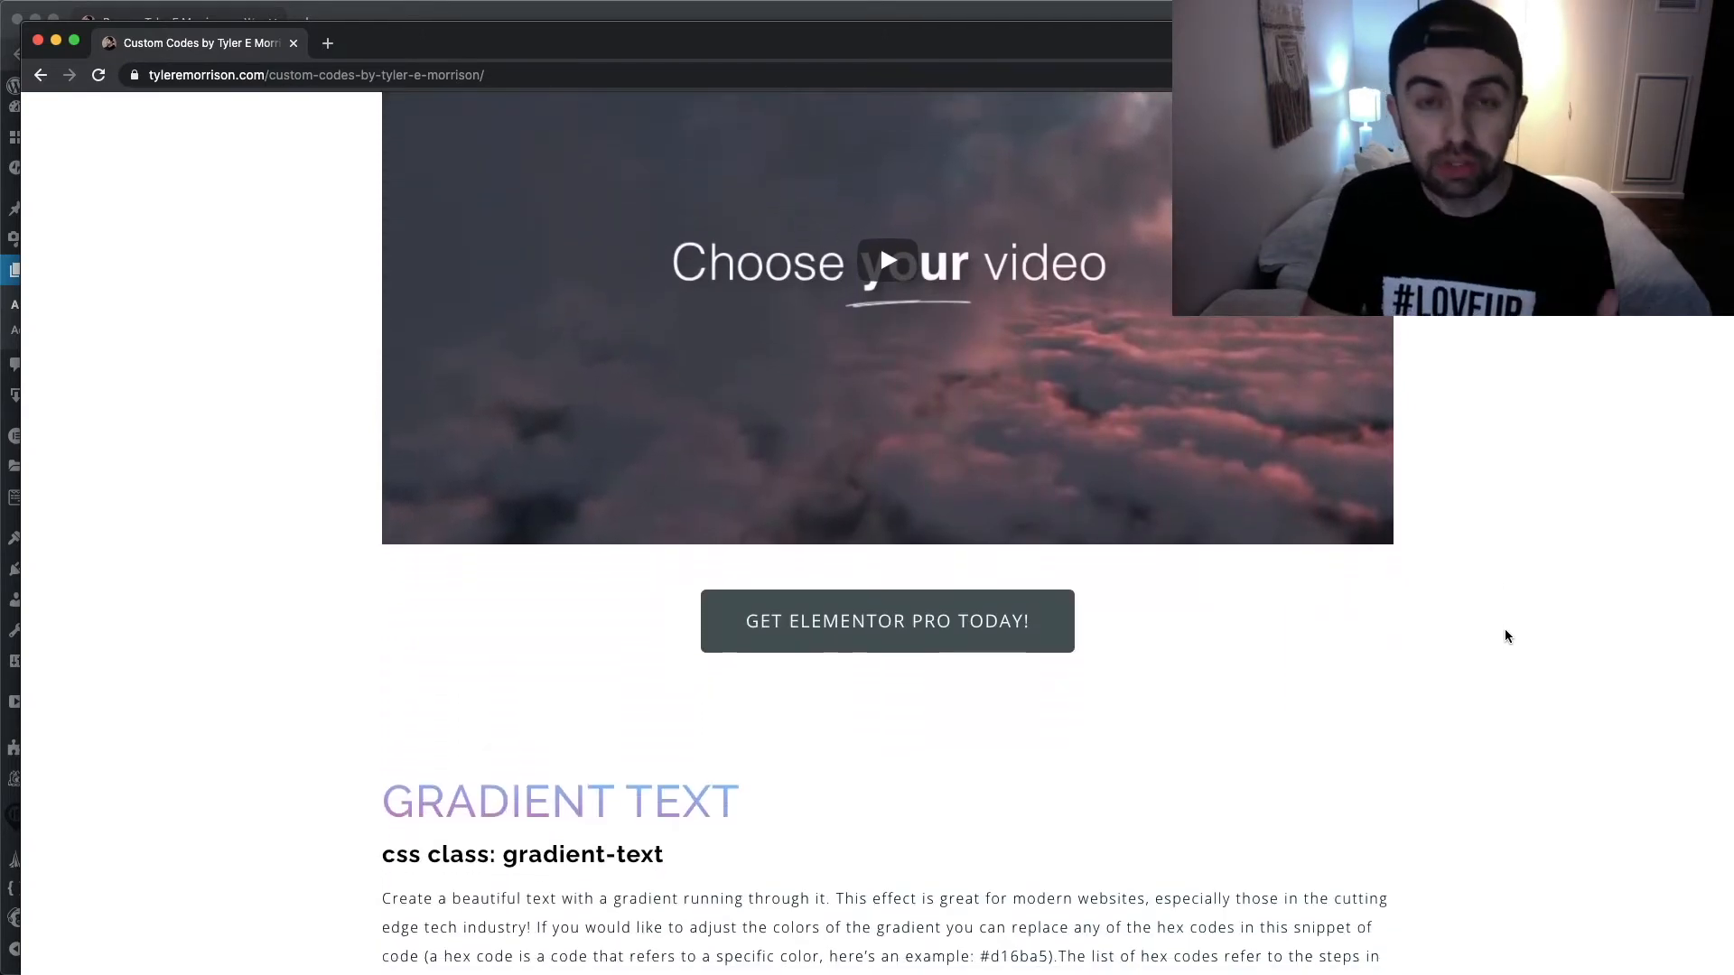
scroll(1504, 636, down, 3)
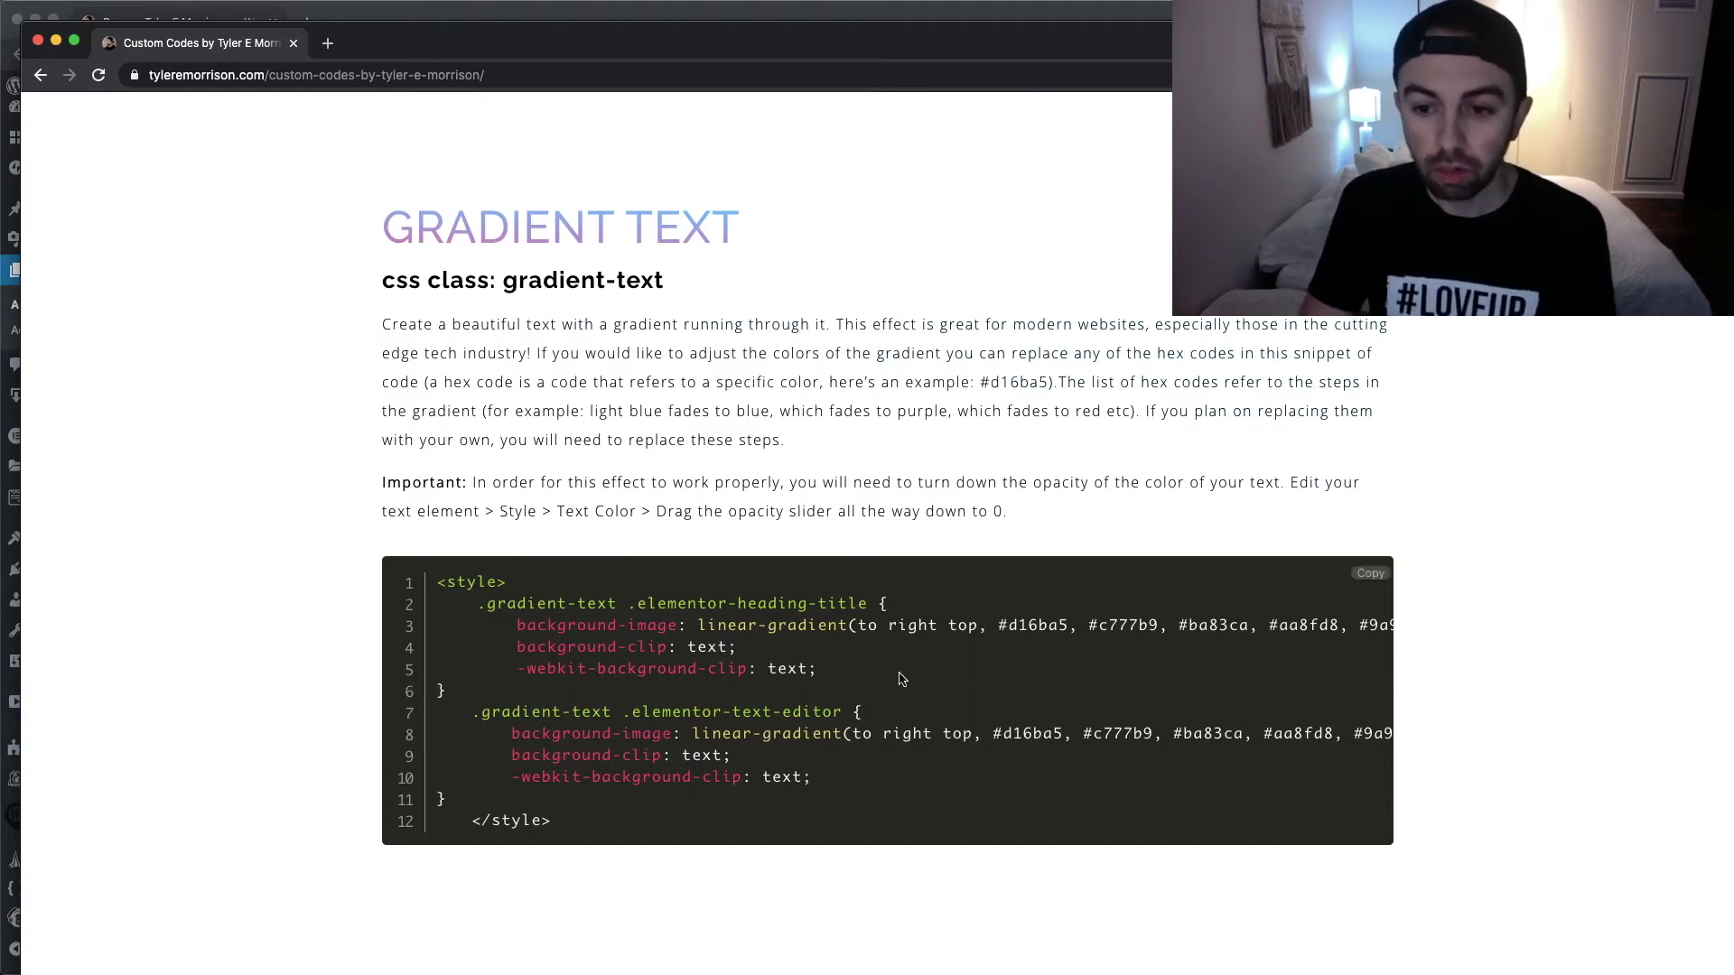
click(1382, 584)
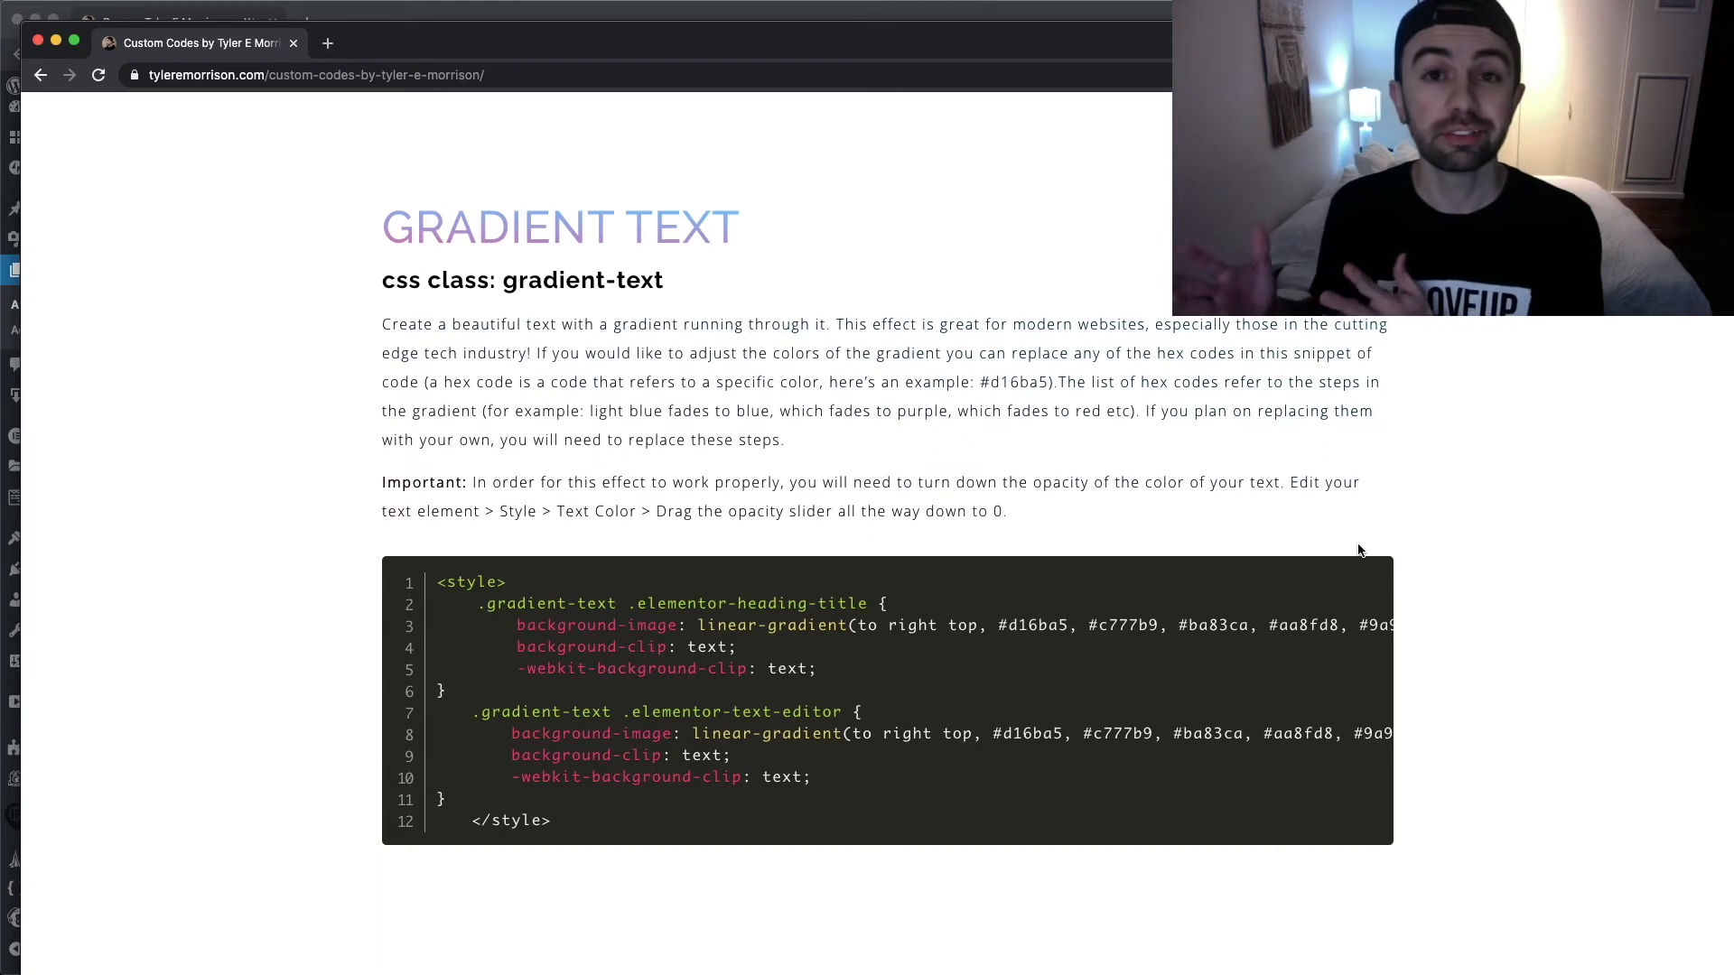
scroll(1062, 239, up, 1)
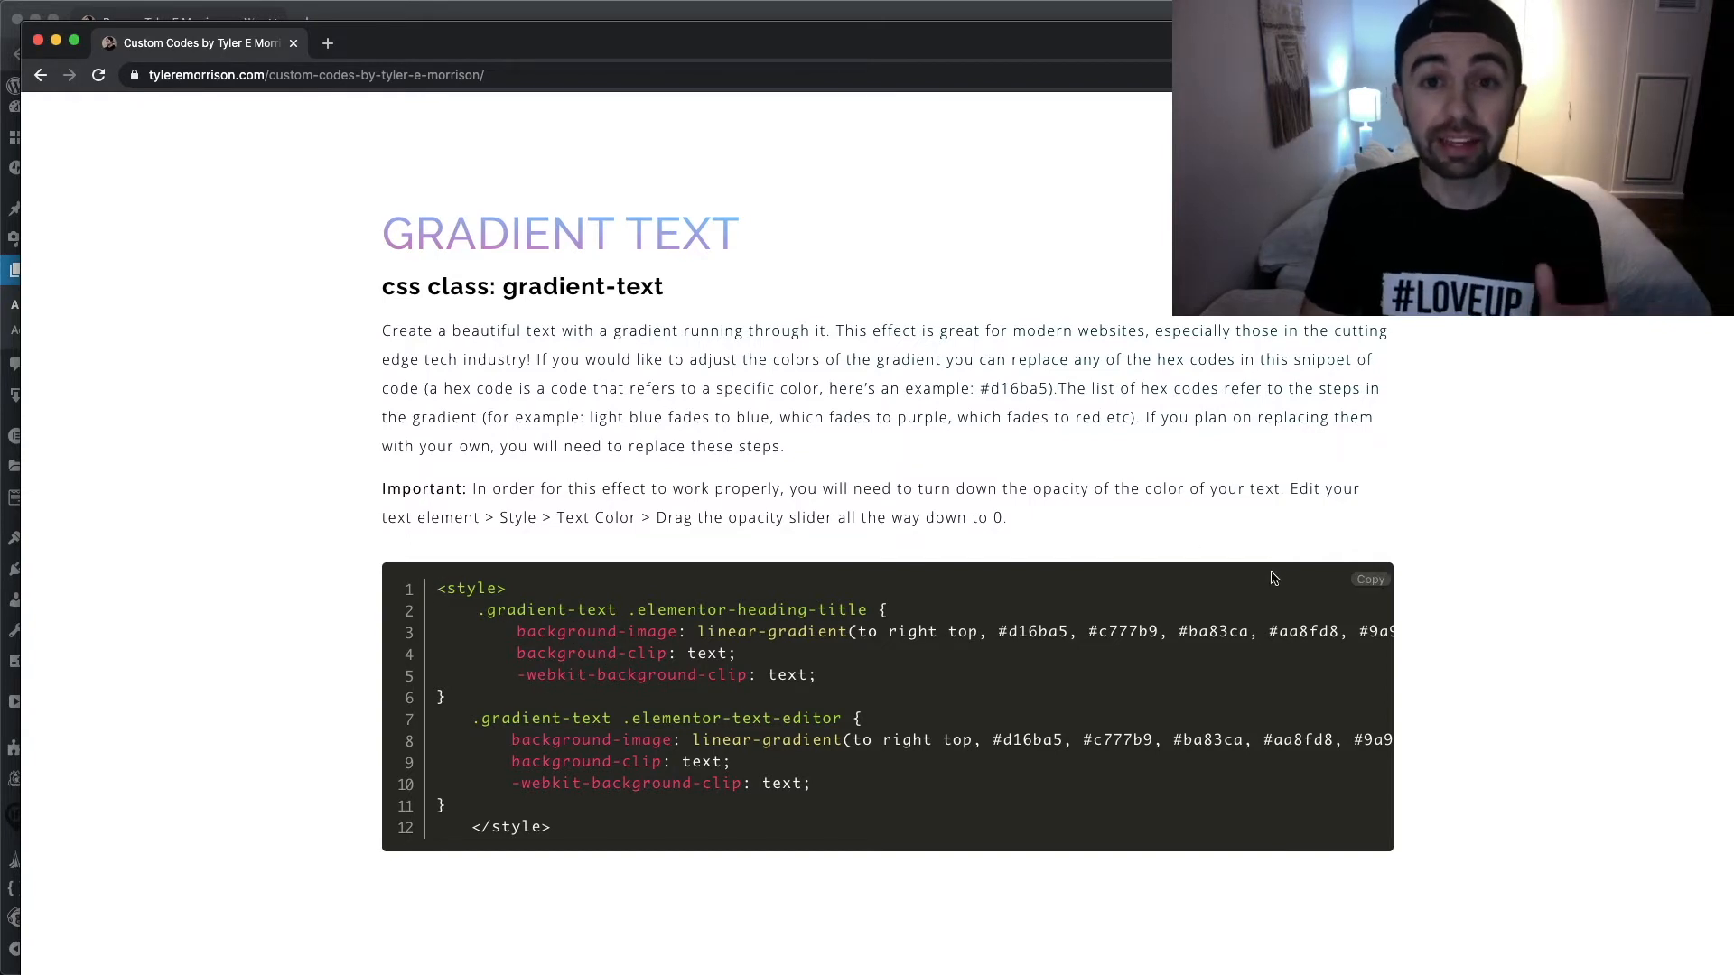
click(1377, 584)
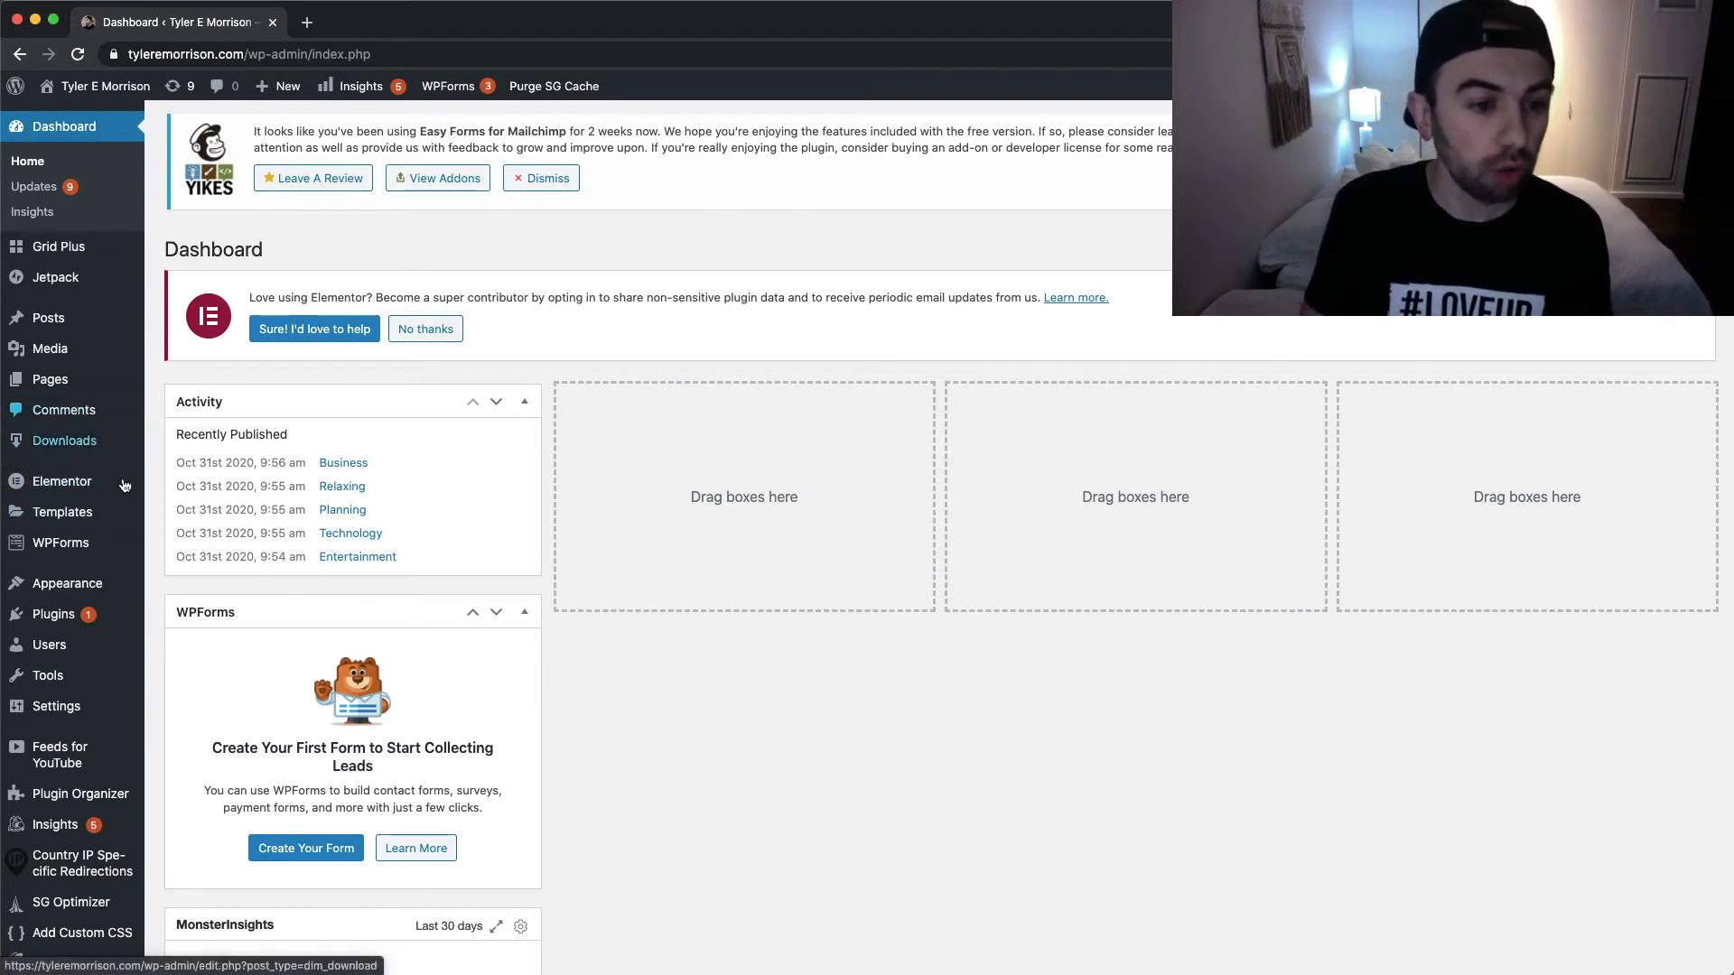
Create a new Elementor custom code snippet titled "Gradient Text" and paste the copied gradient CSS into it
mouse_move(88, 486)
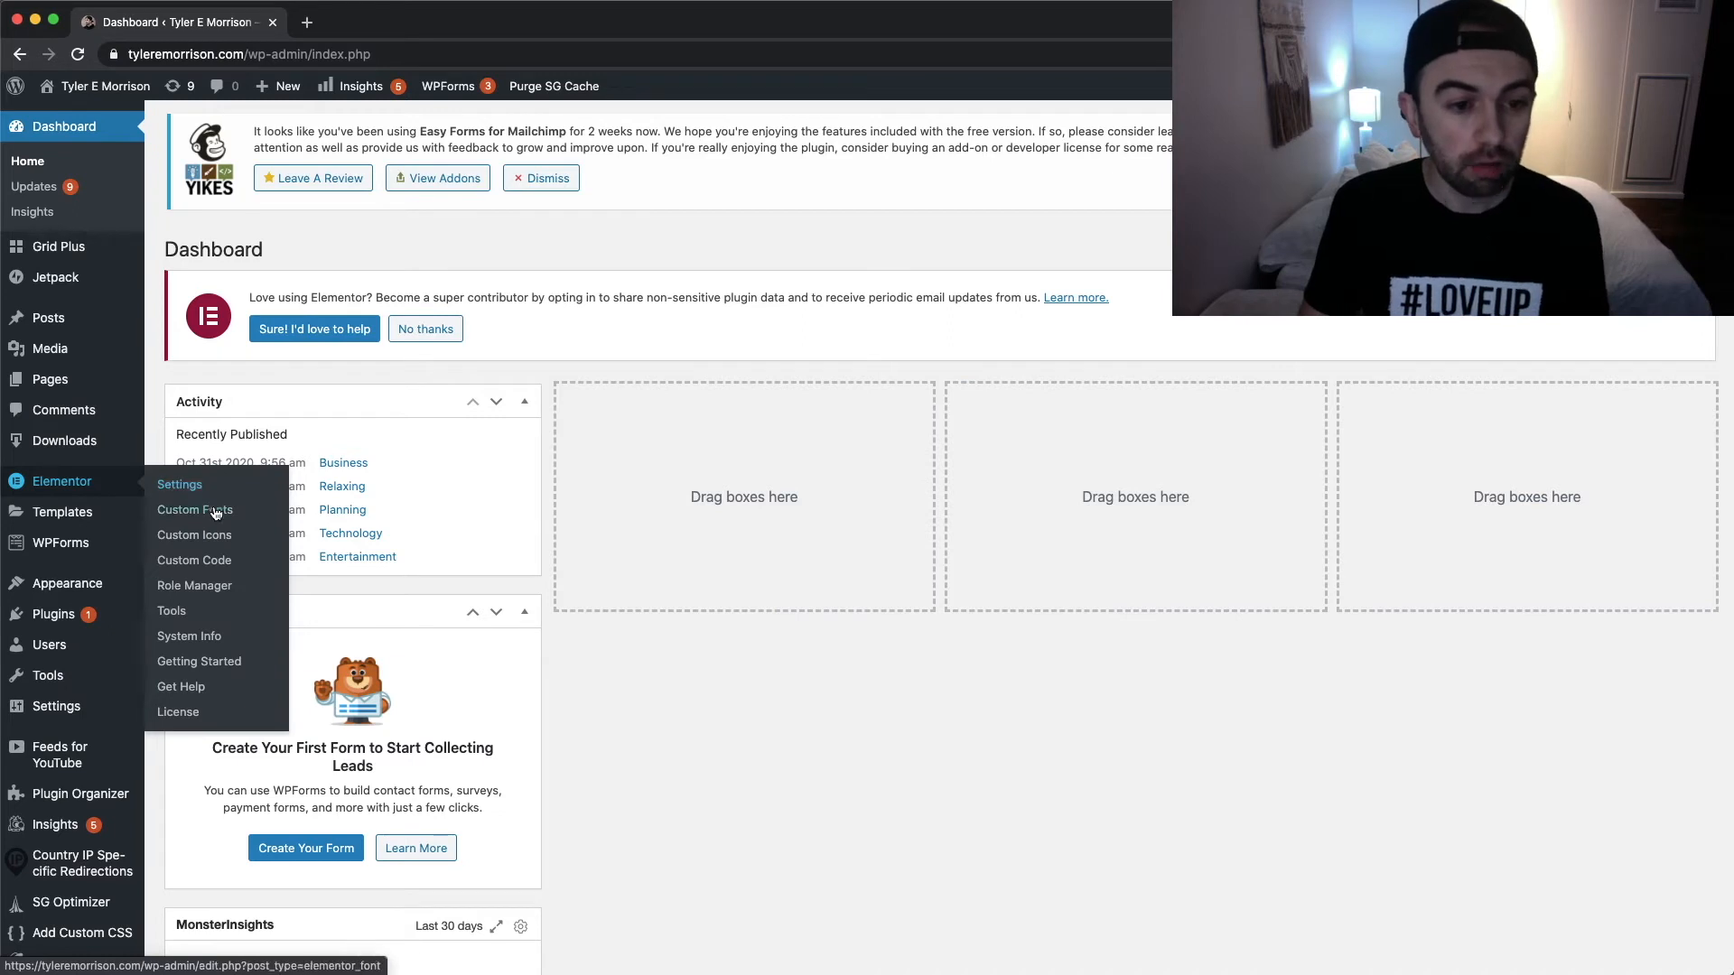
click(213, 559)
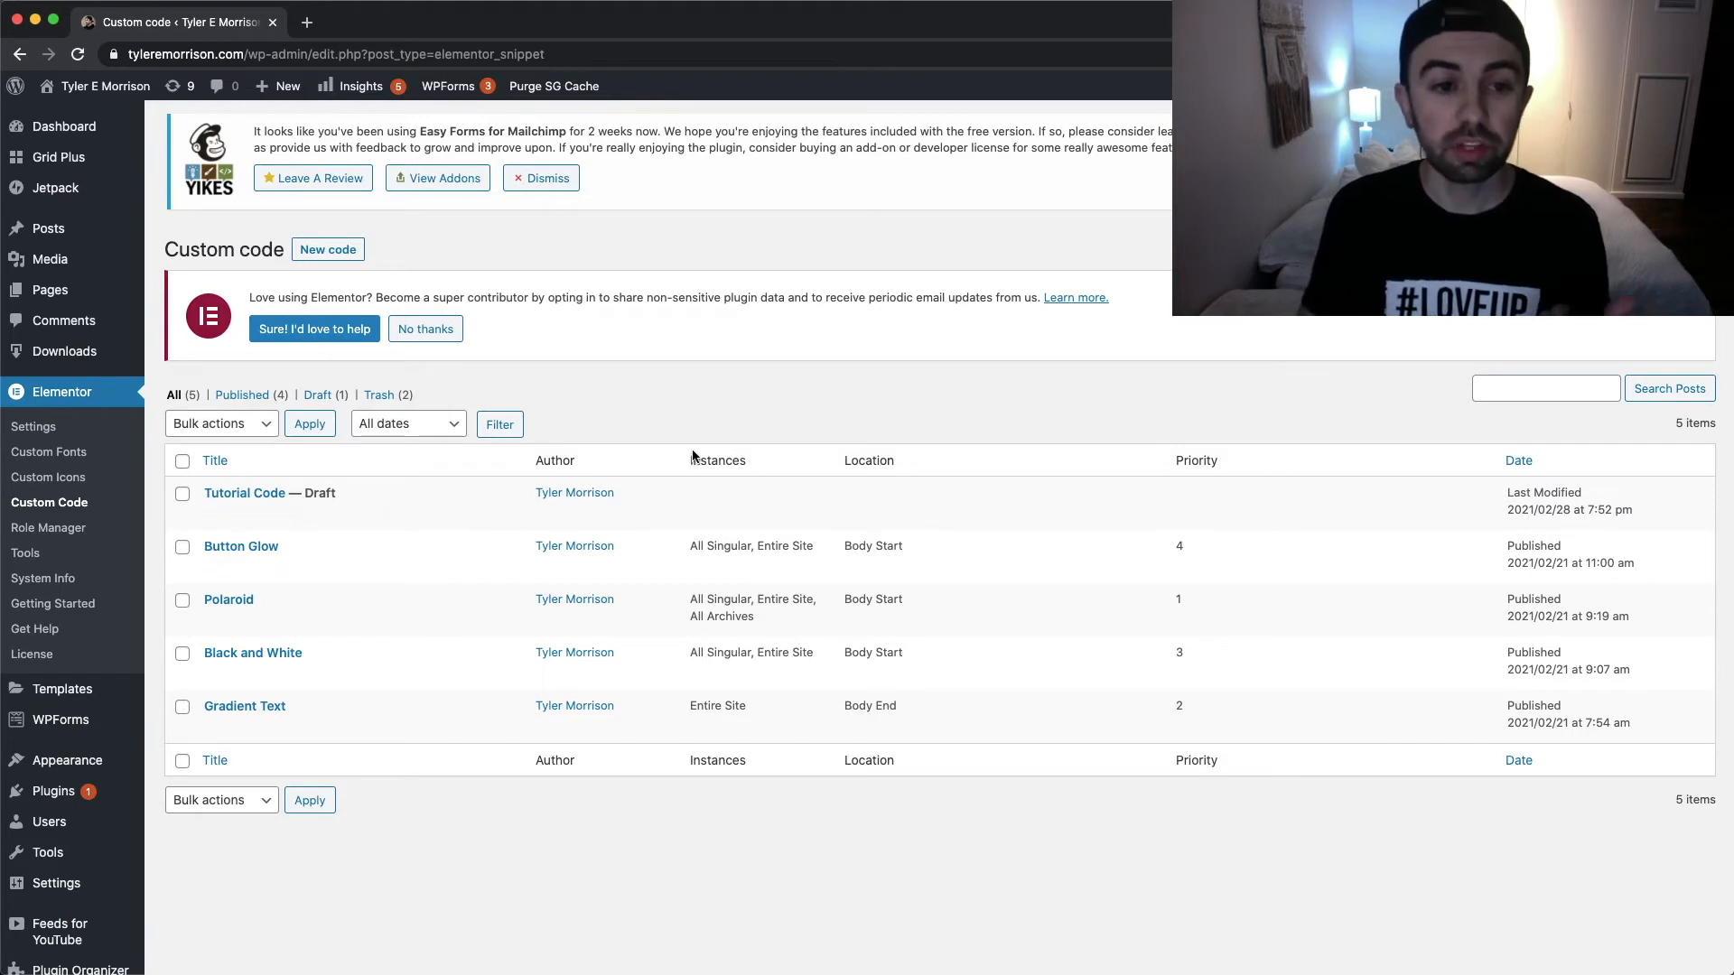
click(347, 253)
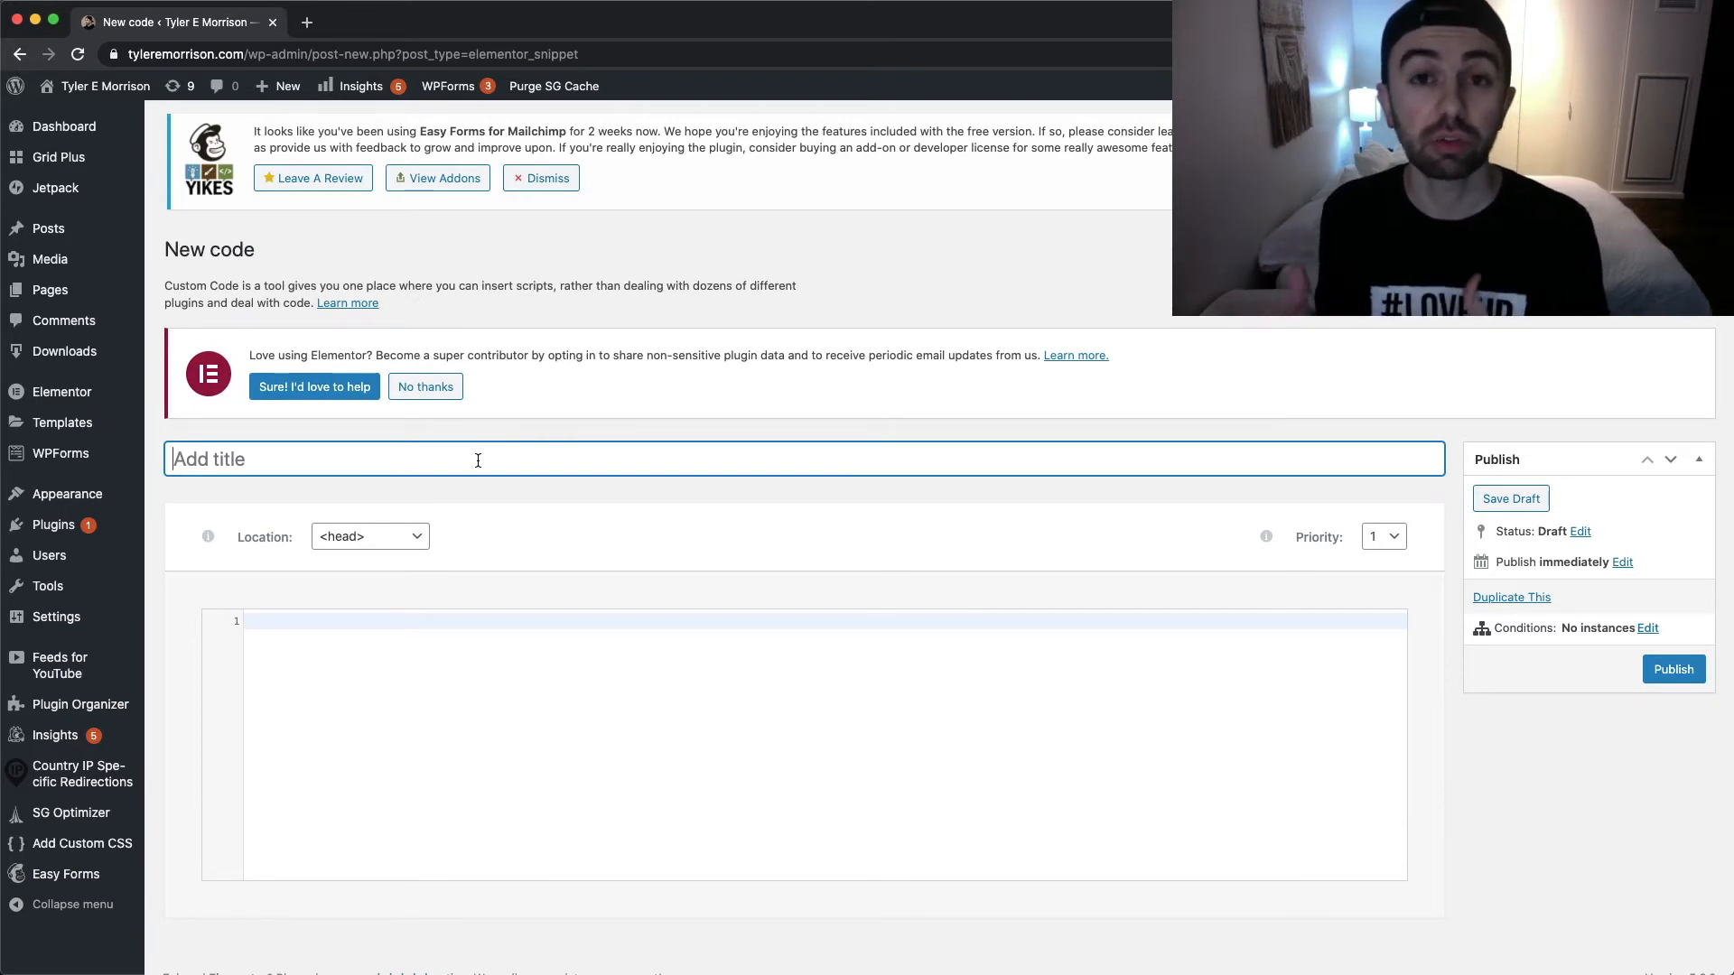
text(Grad)
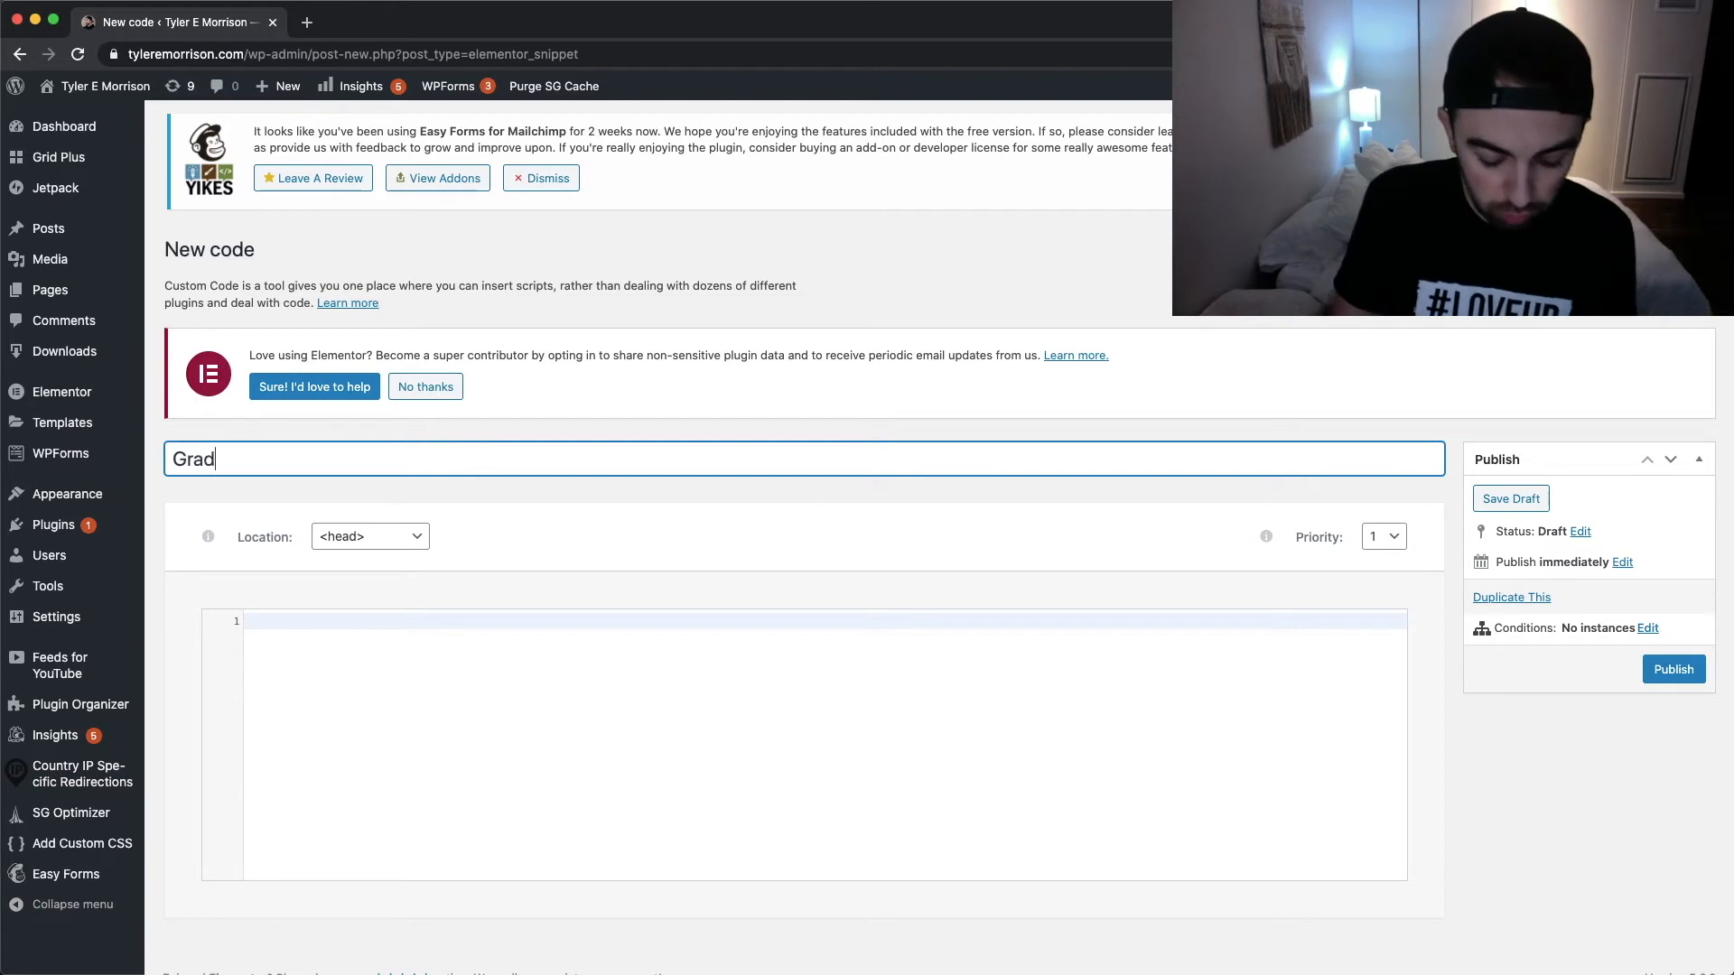
text(ient Text)
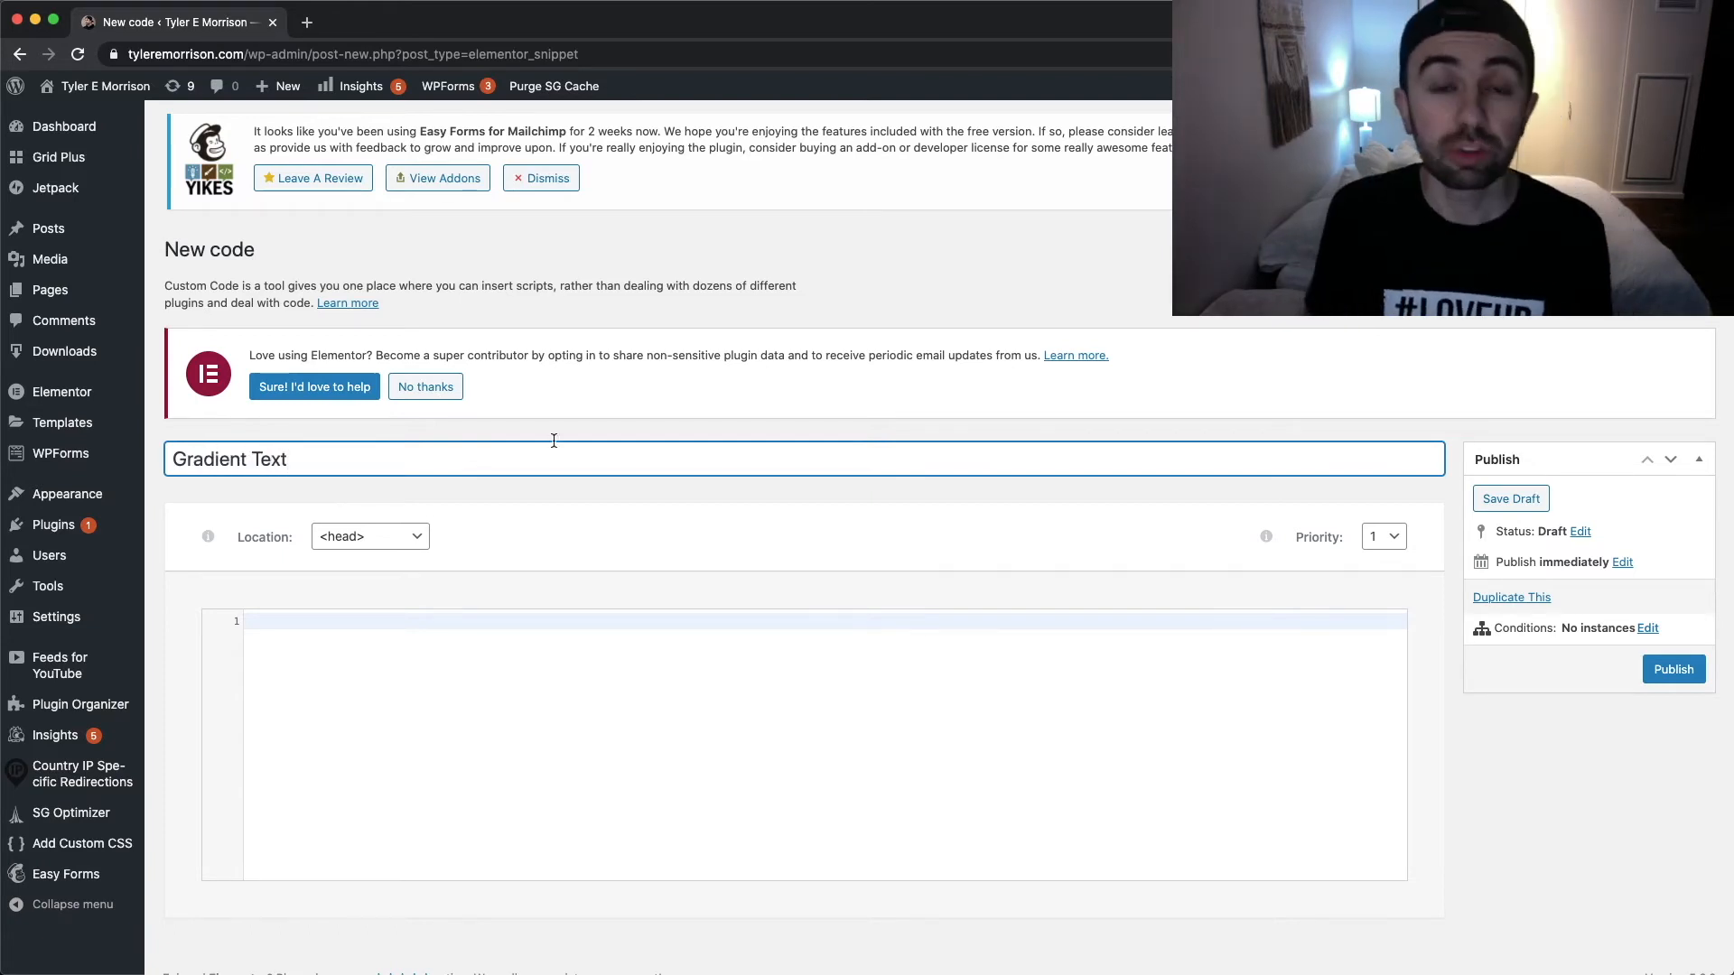
click(338, 621)
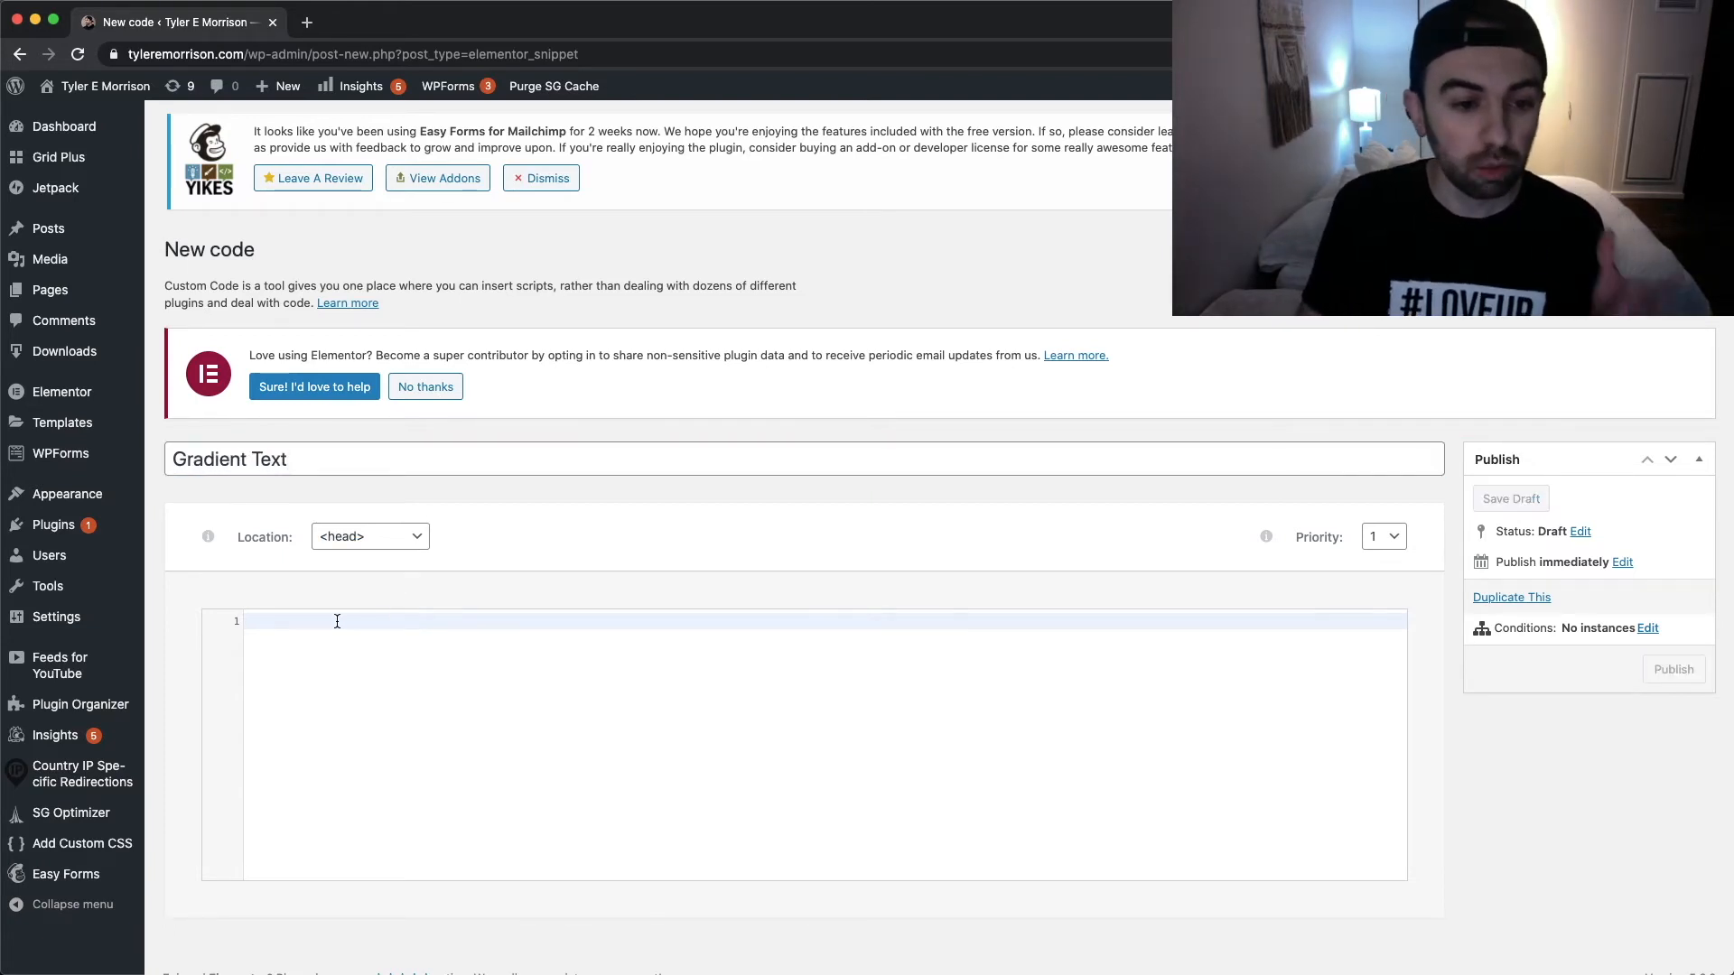
key(super+v)
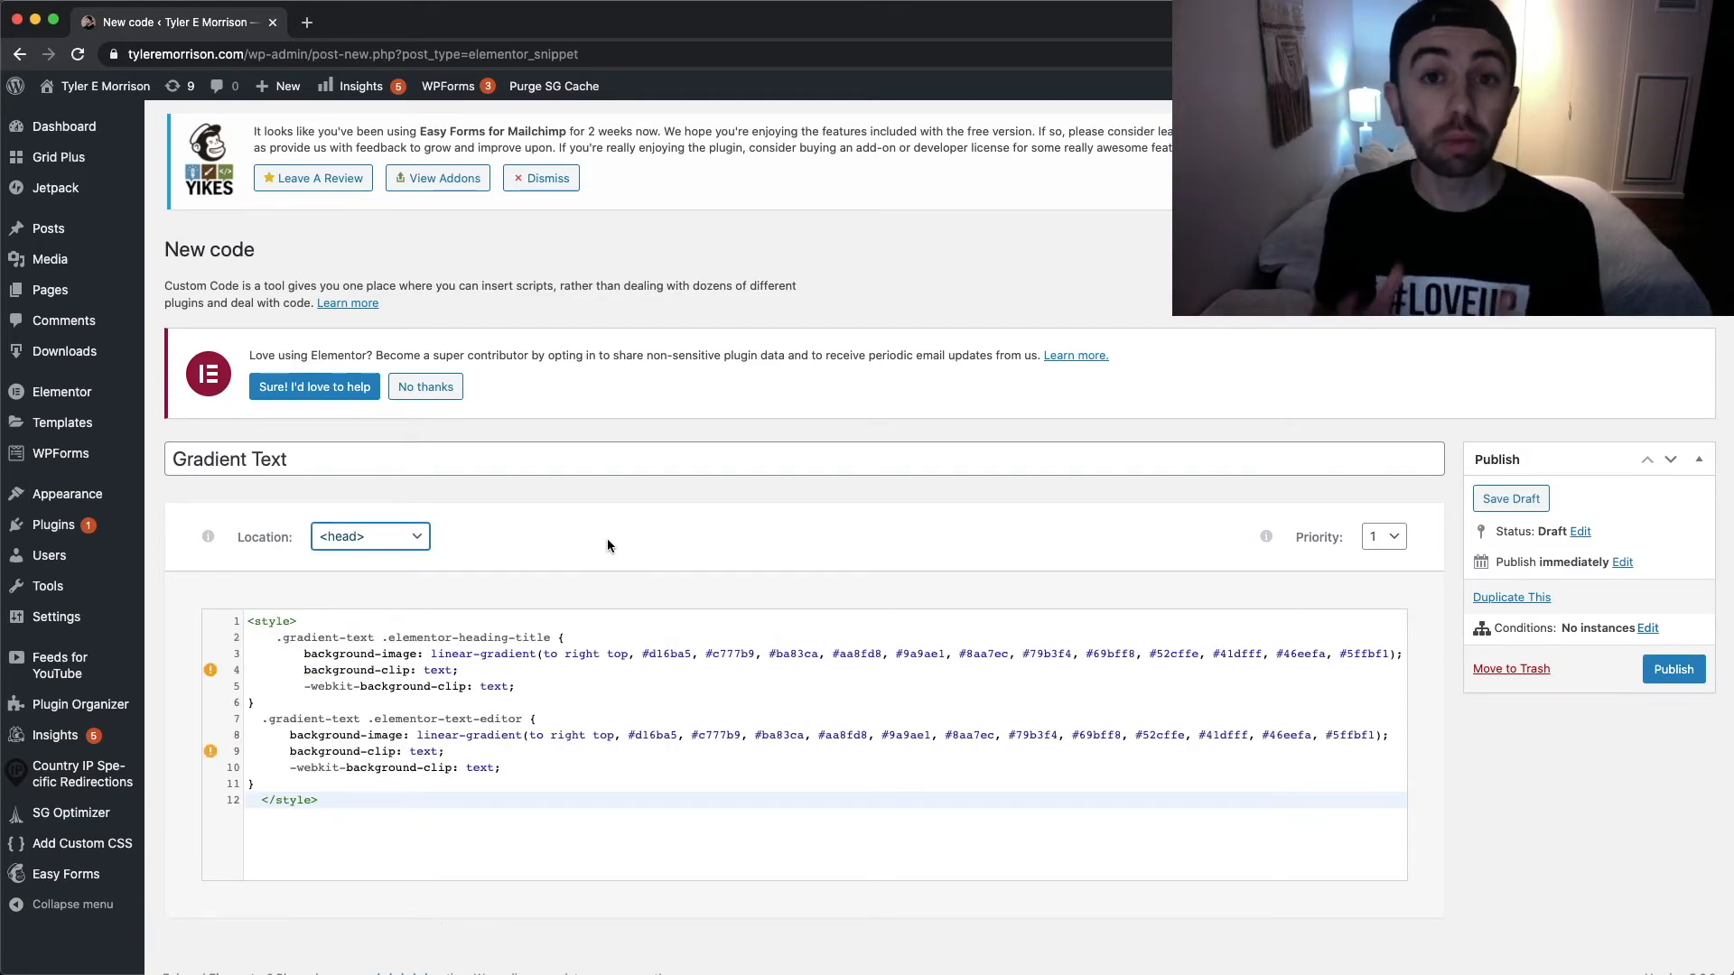
Set the snippet's location to <body> - Start, keep priority 1, and publish it
click(418, 539)
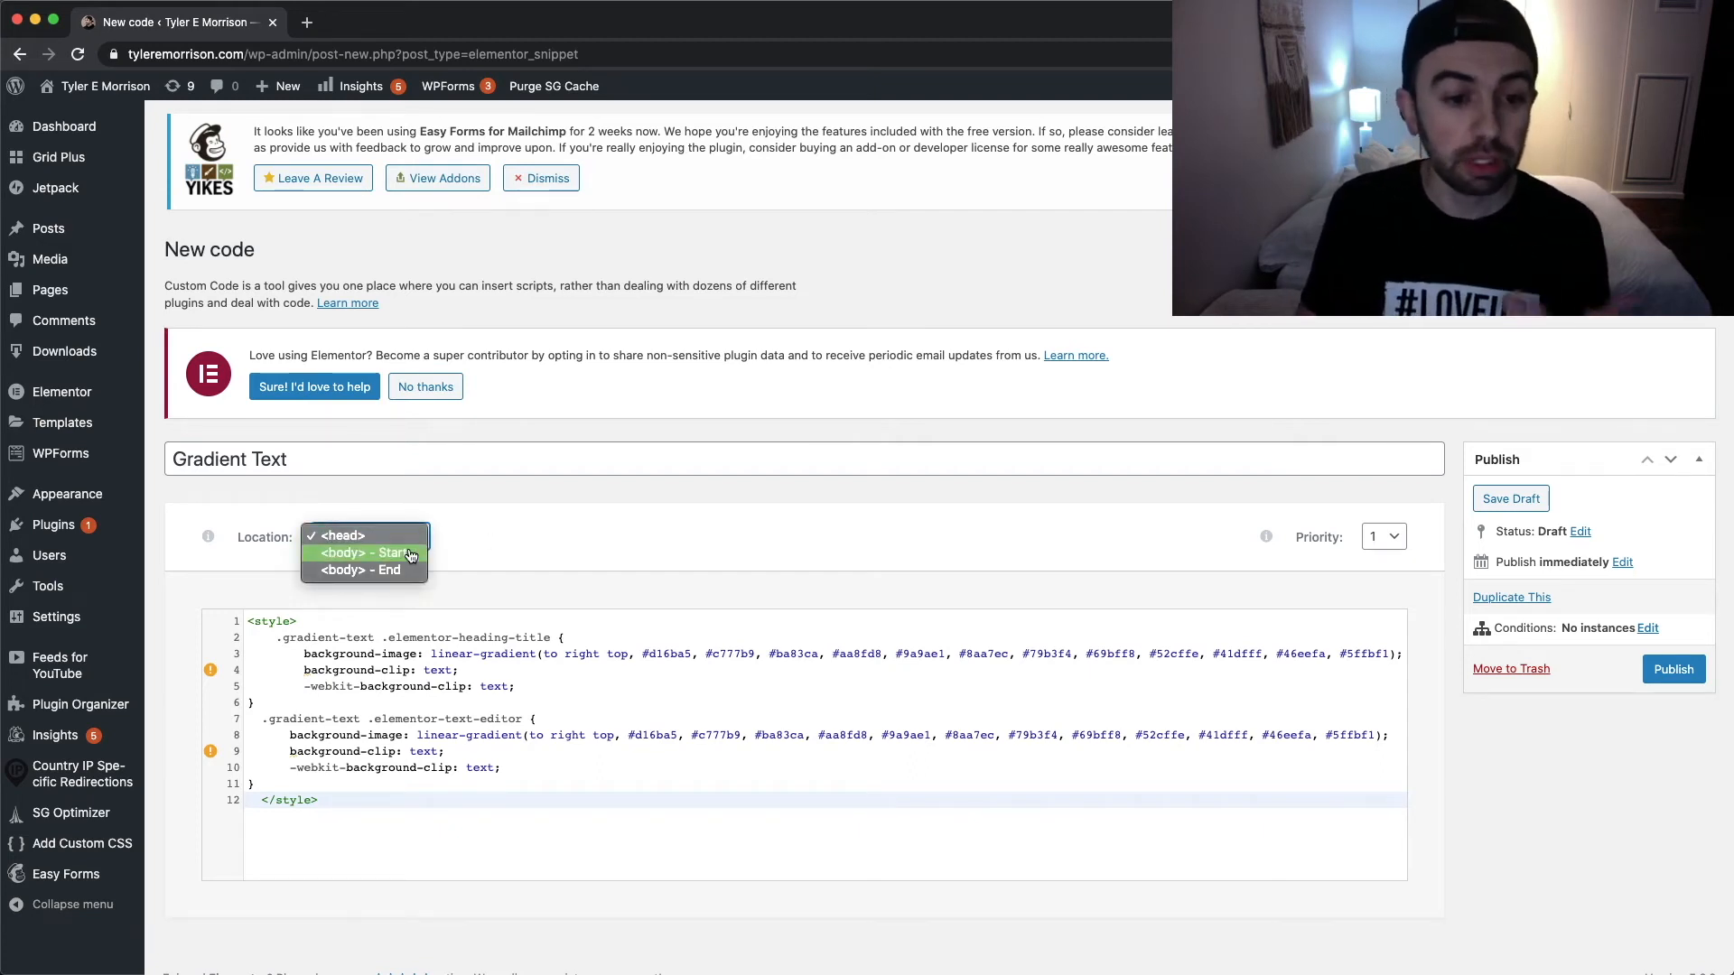
click(408, 553)
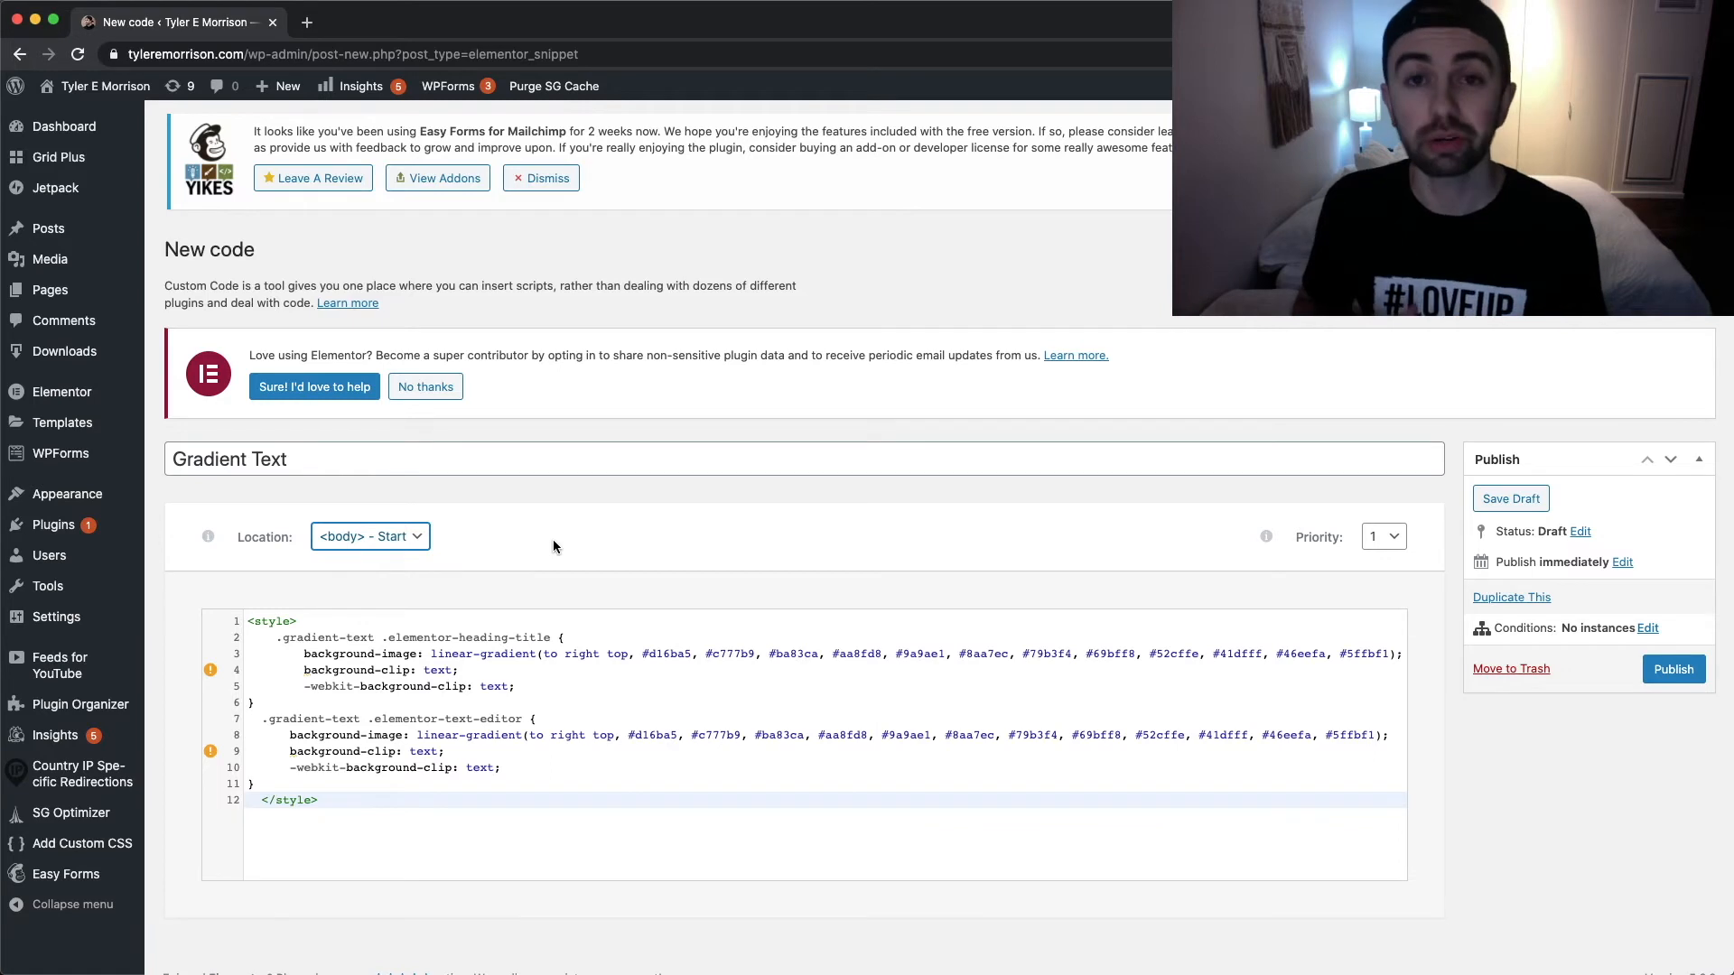
click(1398, 541)
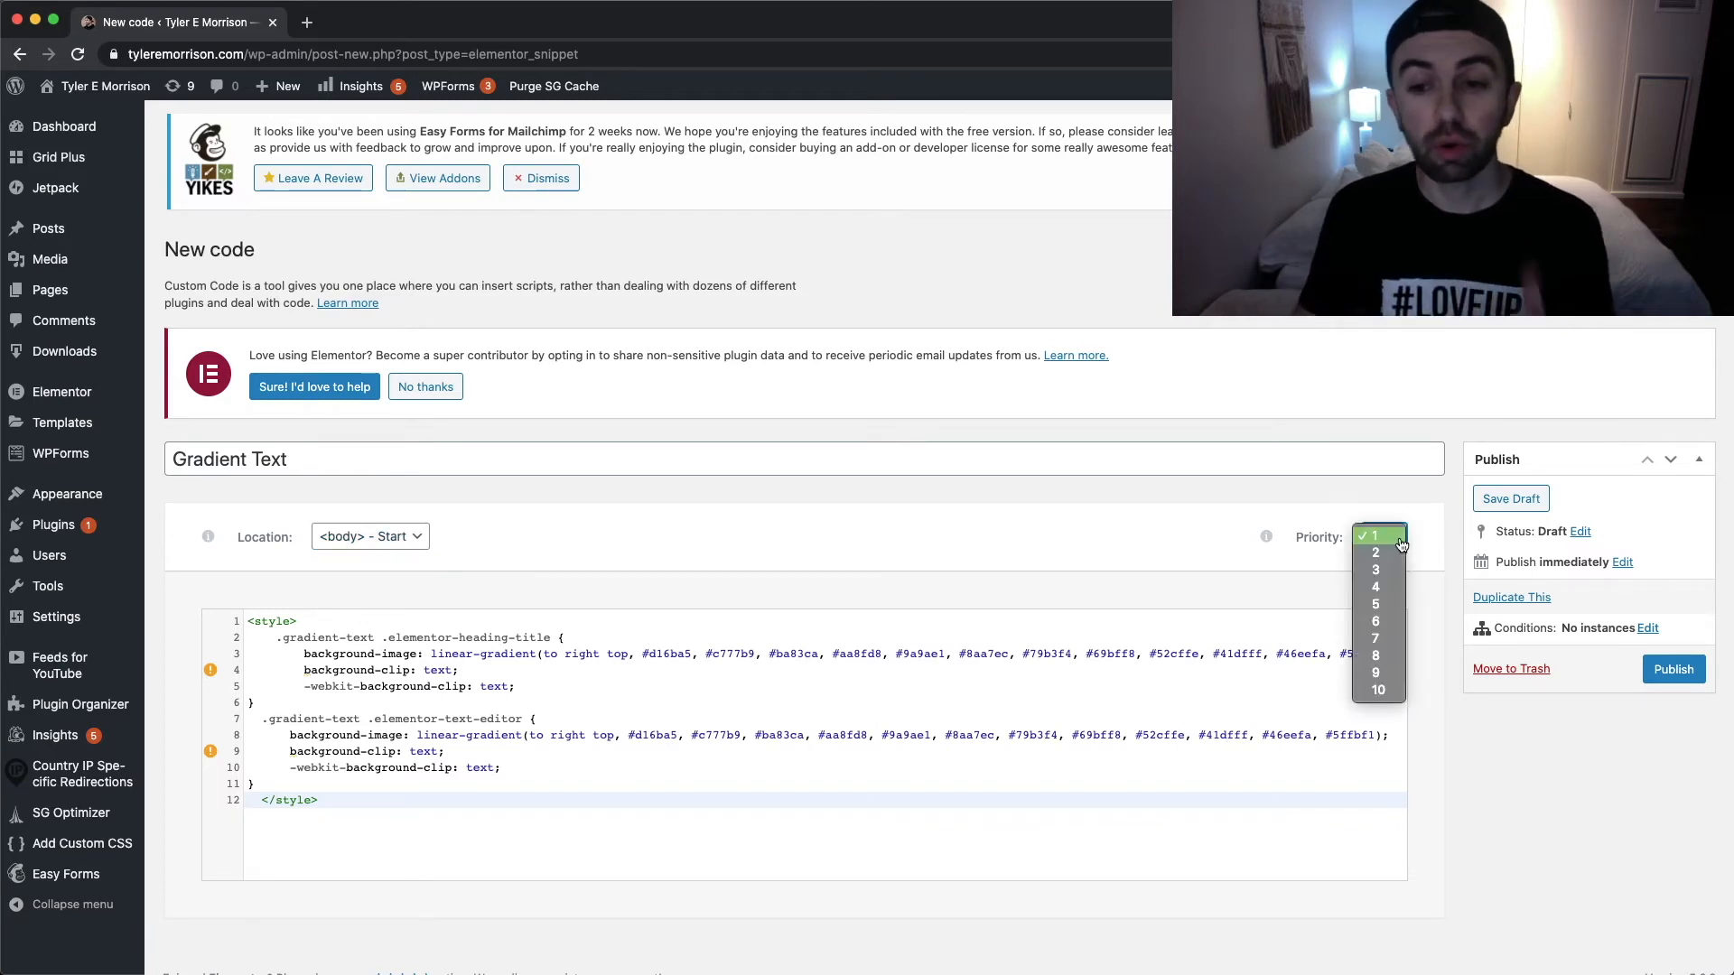
click(1427, 539)
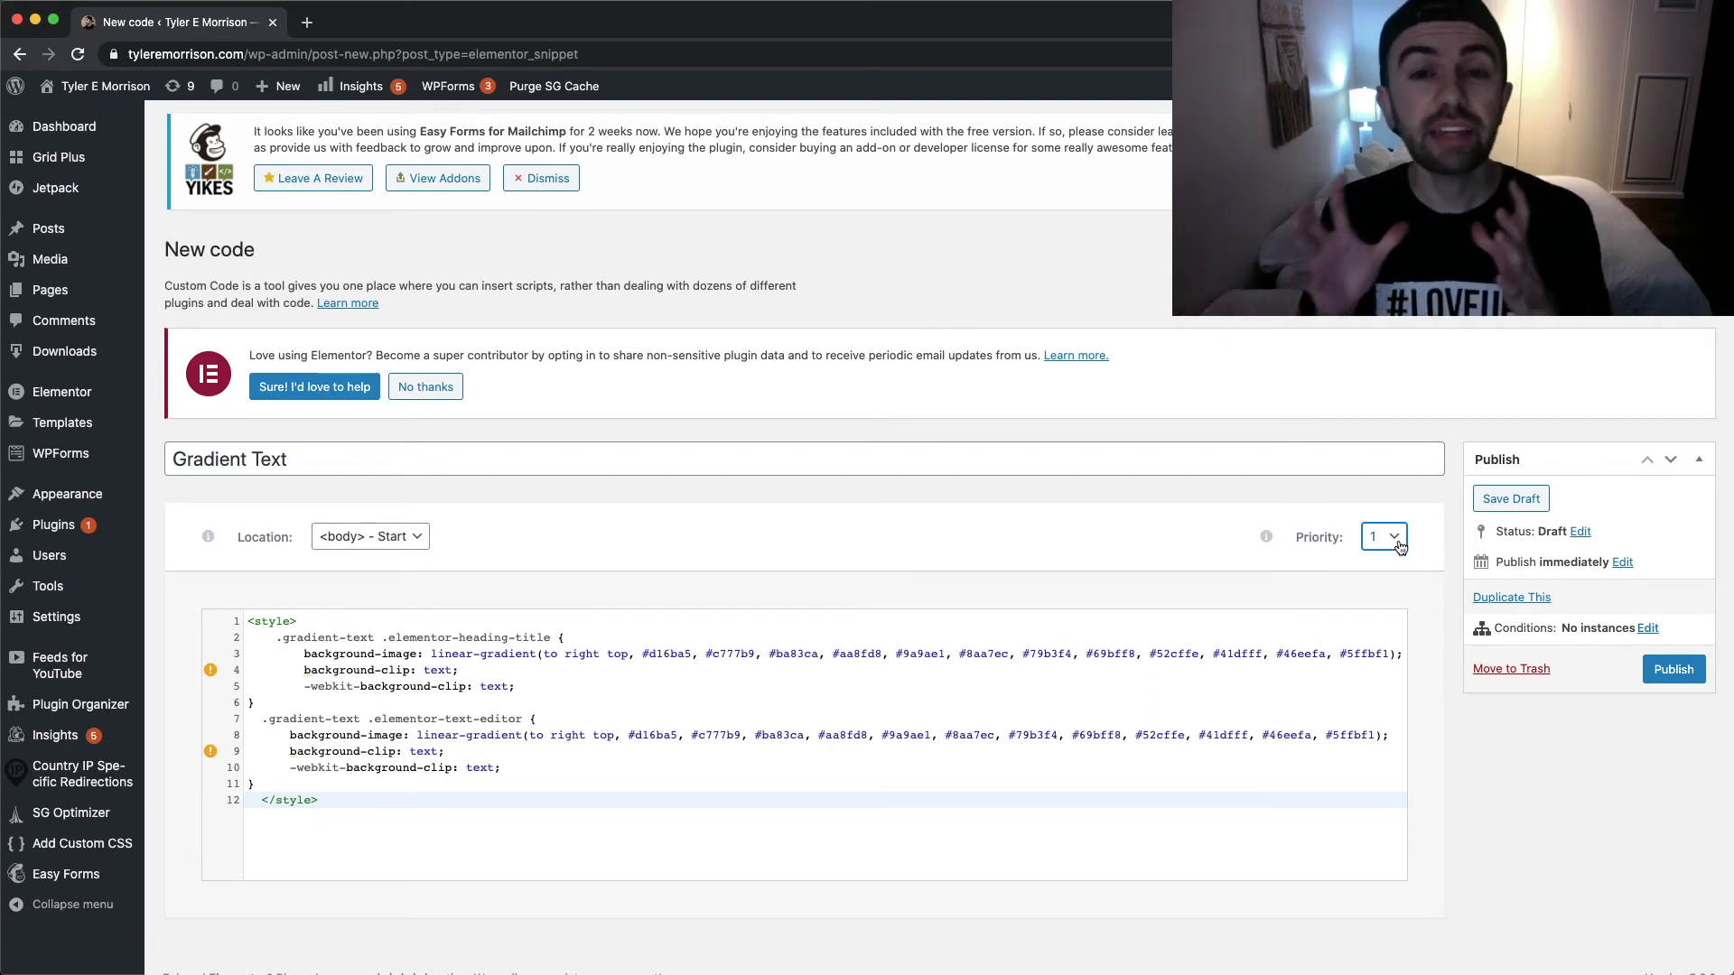
click(1673, 672)
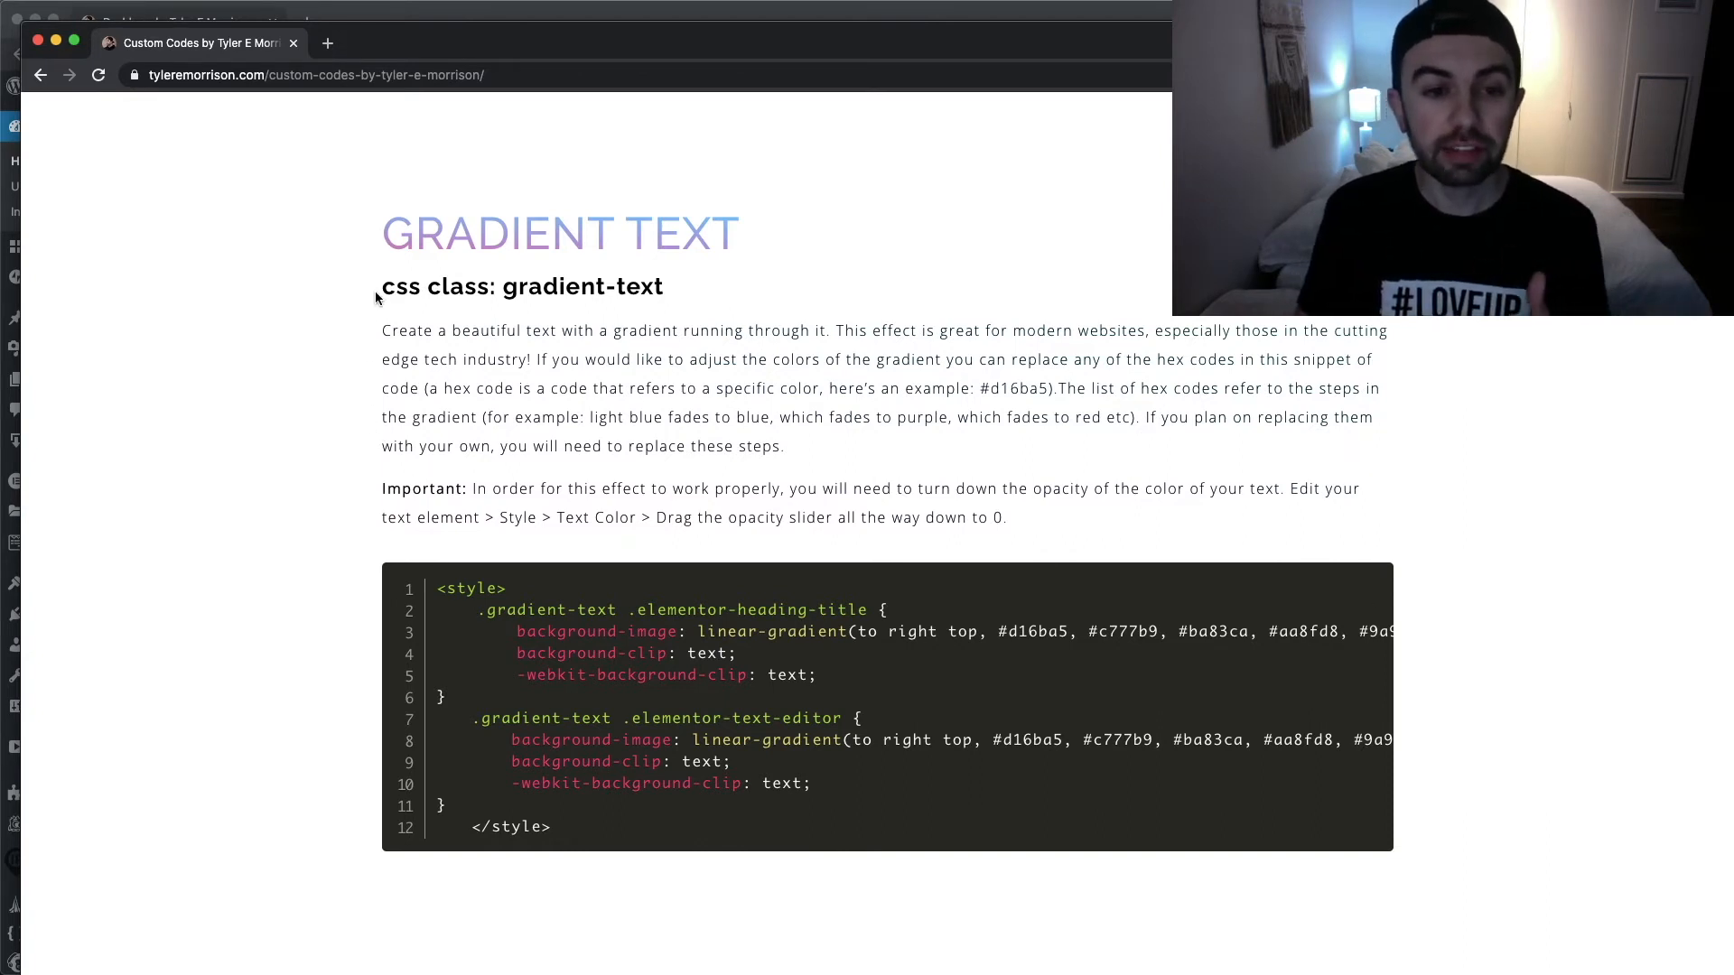
Review the Gradient Text section's CSS class and its important note about text color opacity on the custom codes page
drag(382, 287, 680, 287)
drag(503, 286, 661, 287)
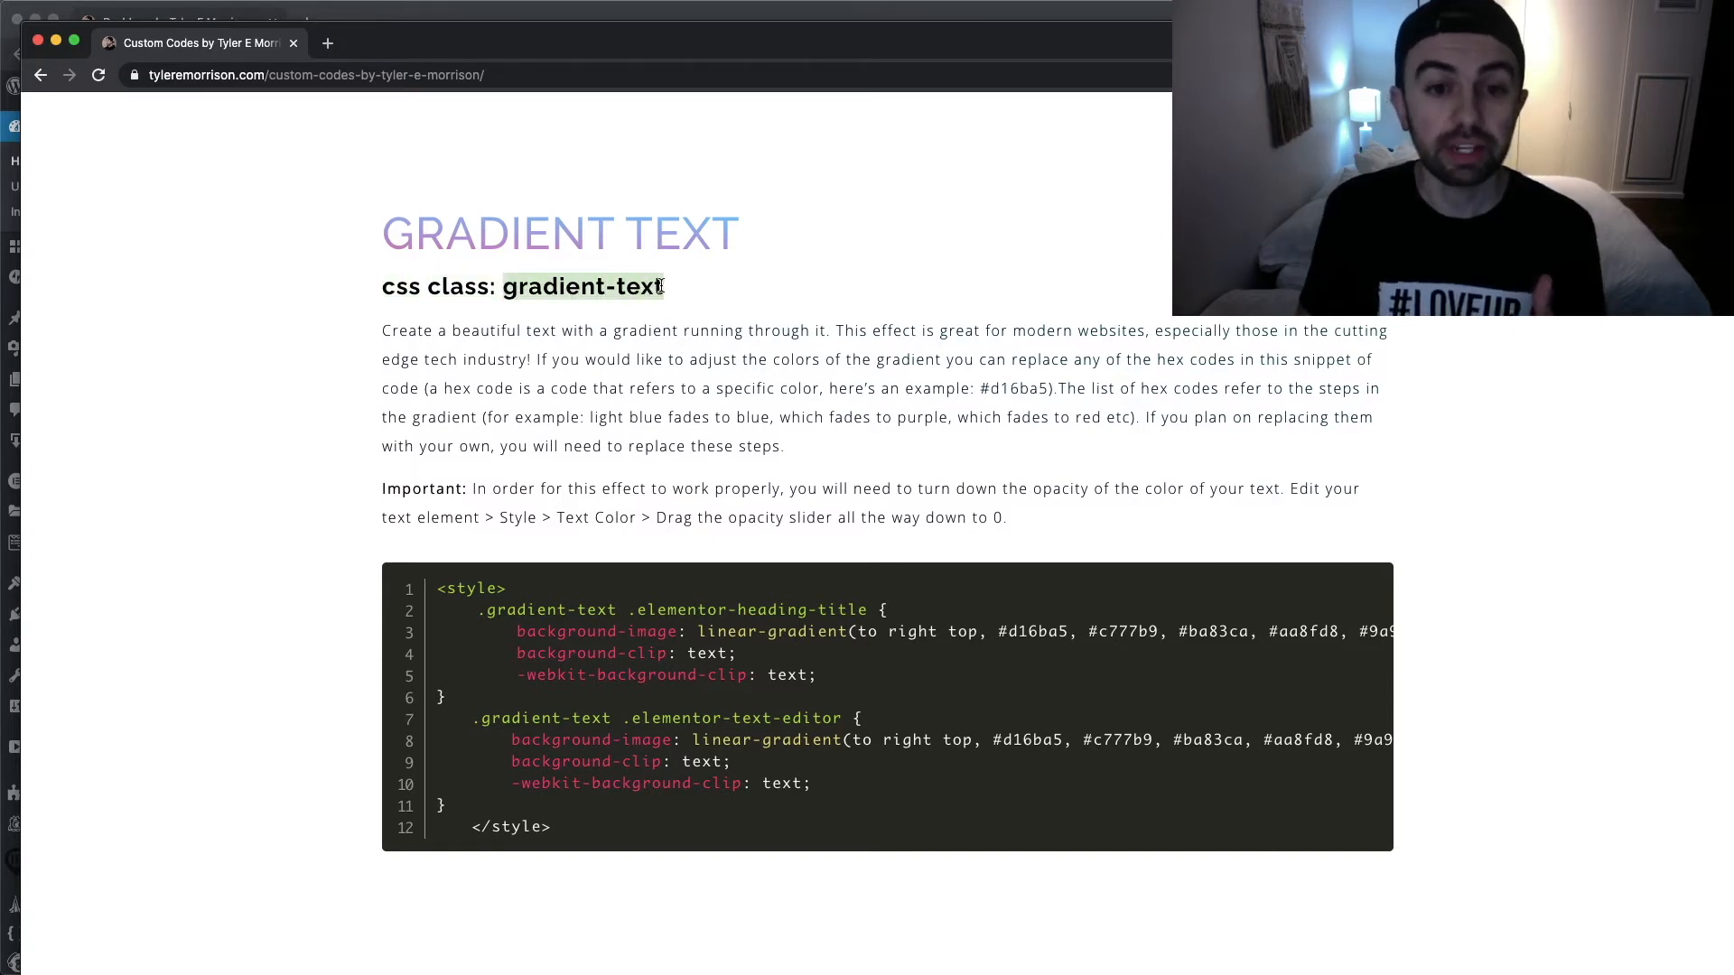
click(861, 330)
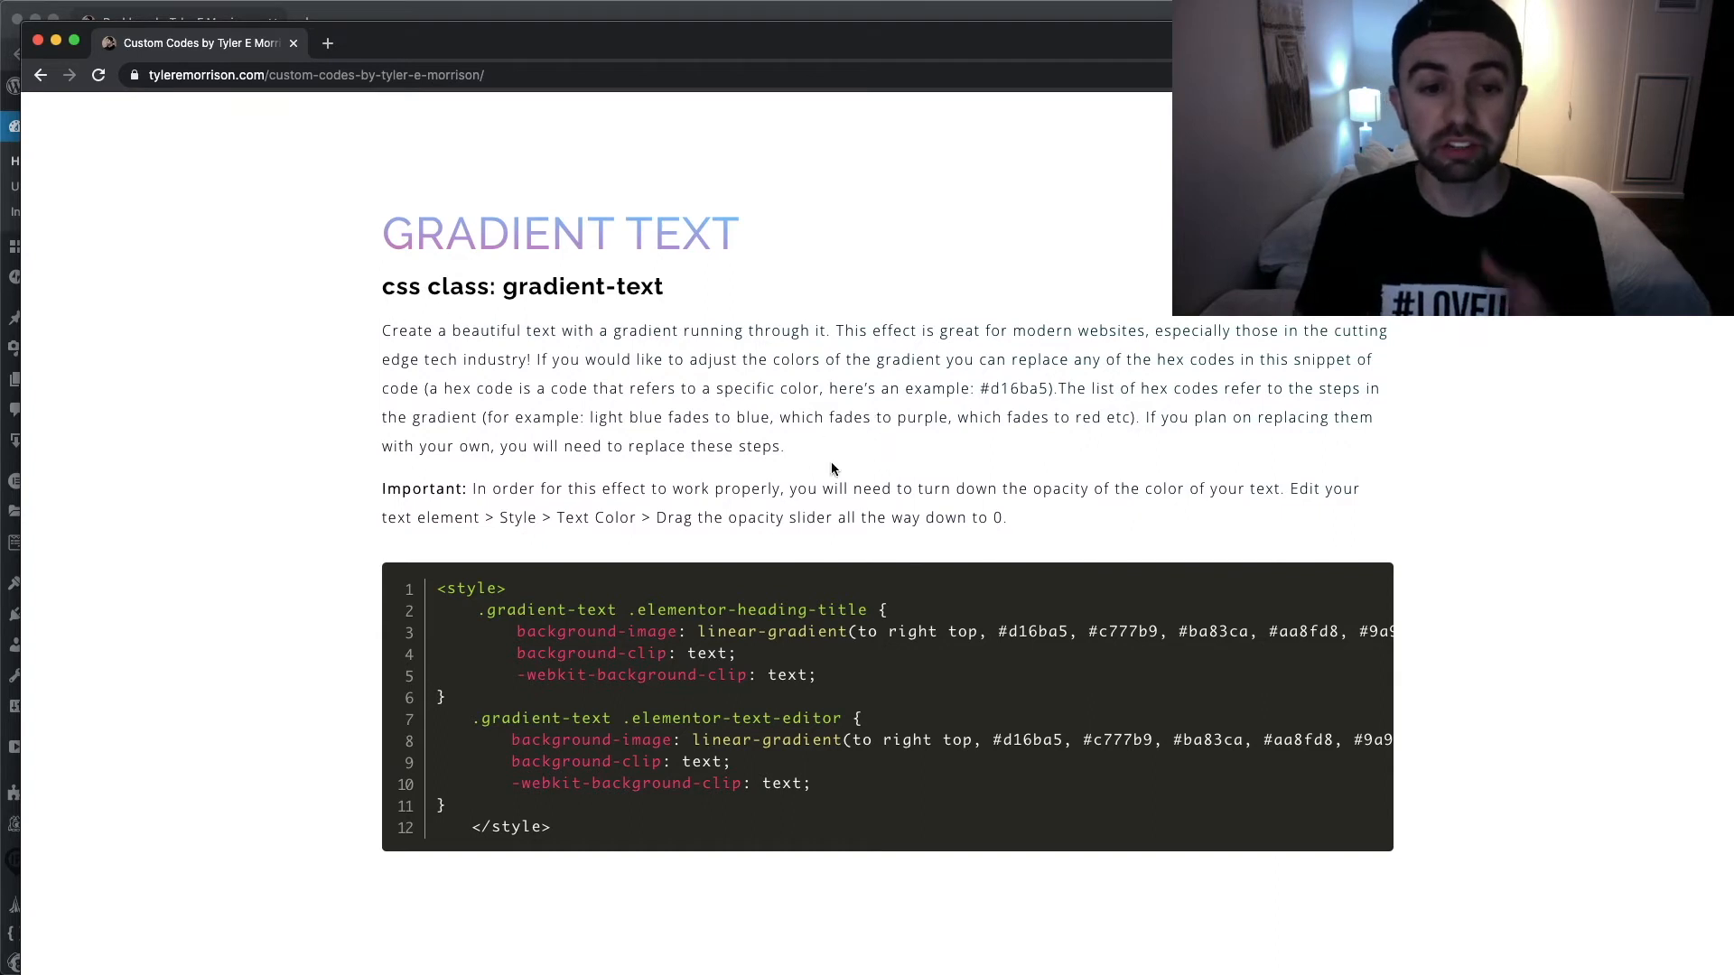
drag(472, 489, 1100, 500)
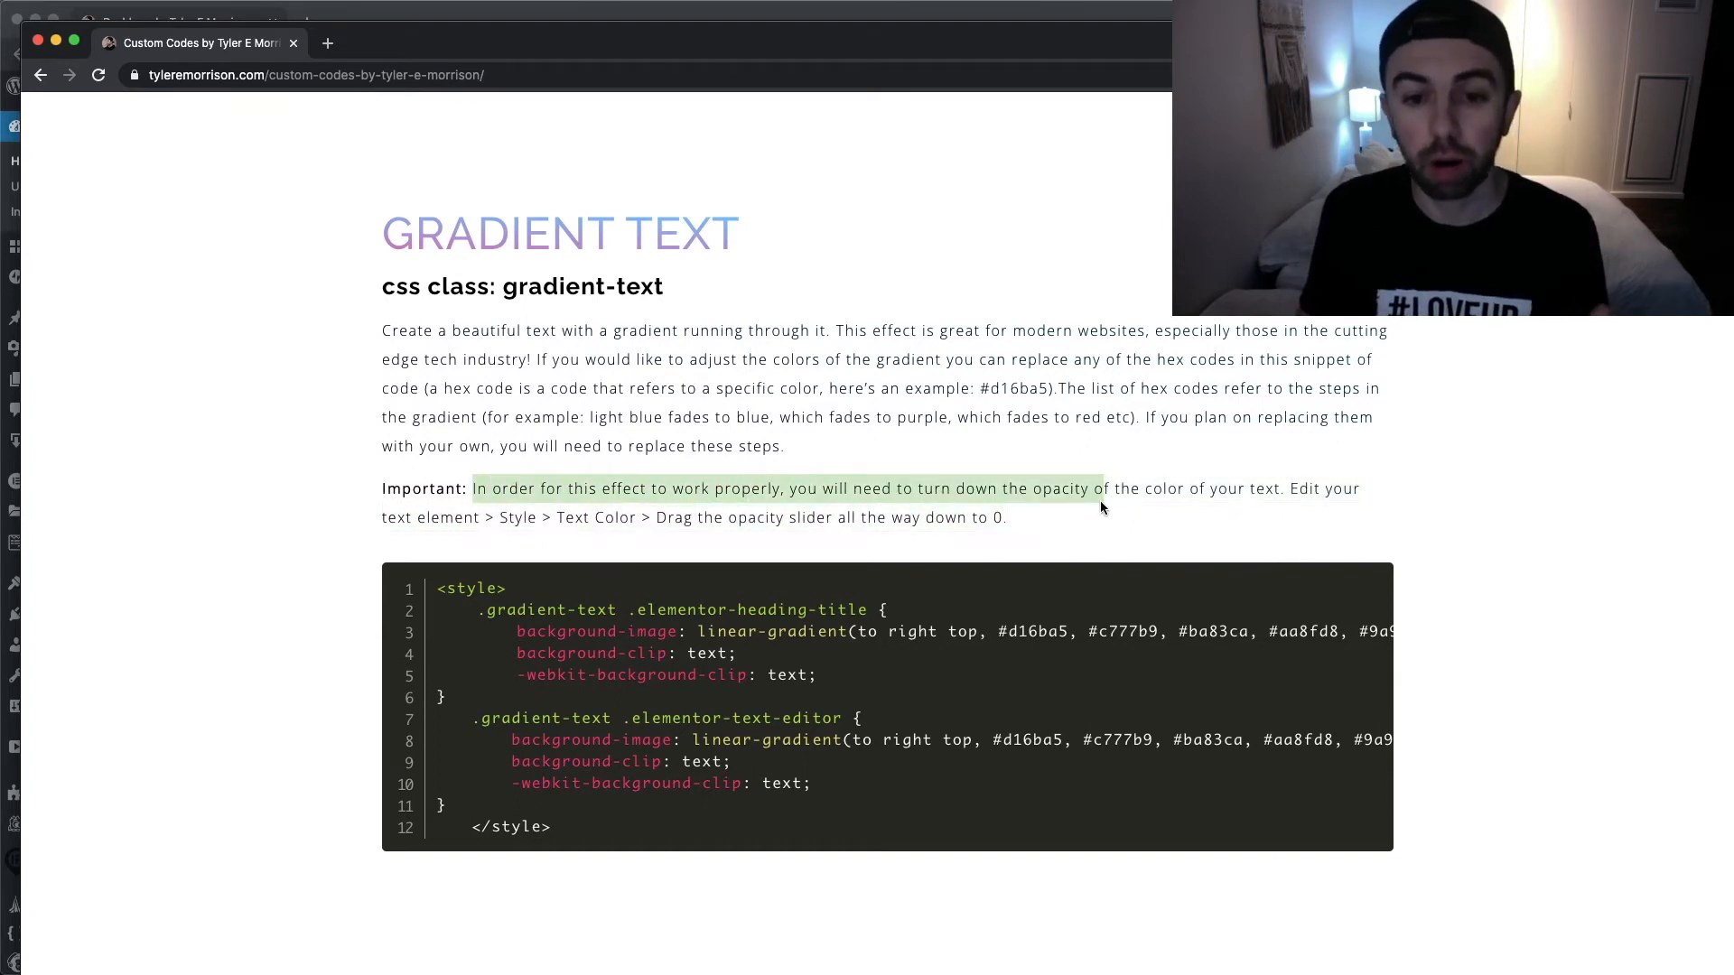
click(1148, 498)
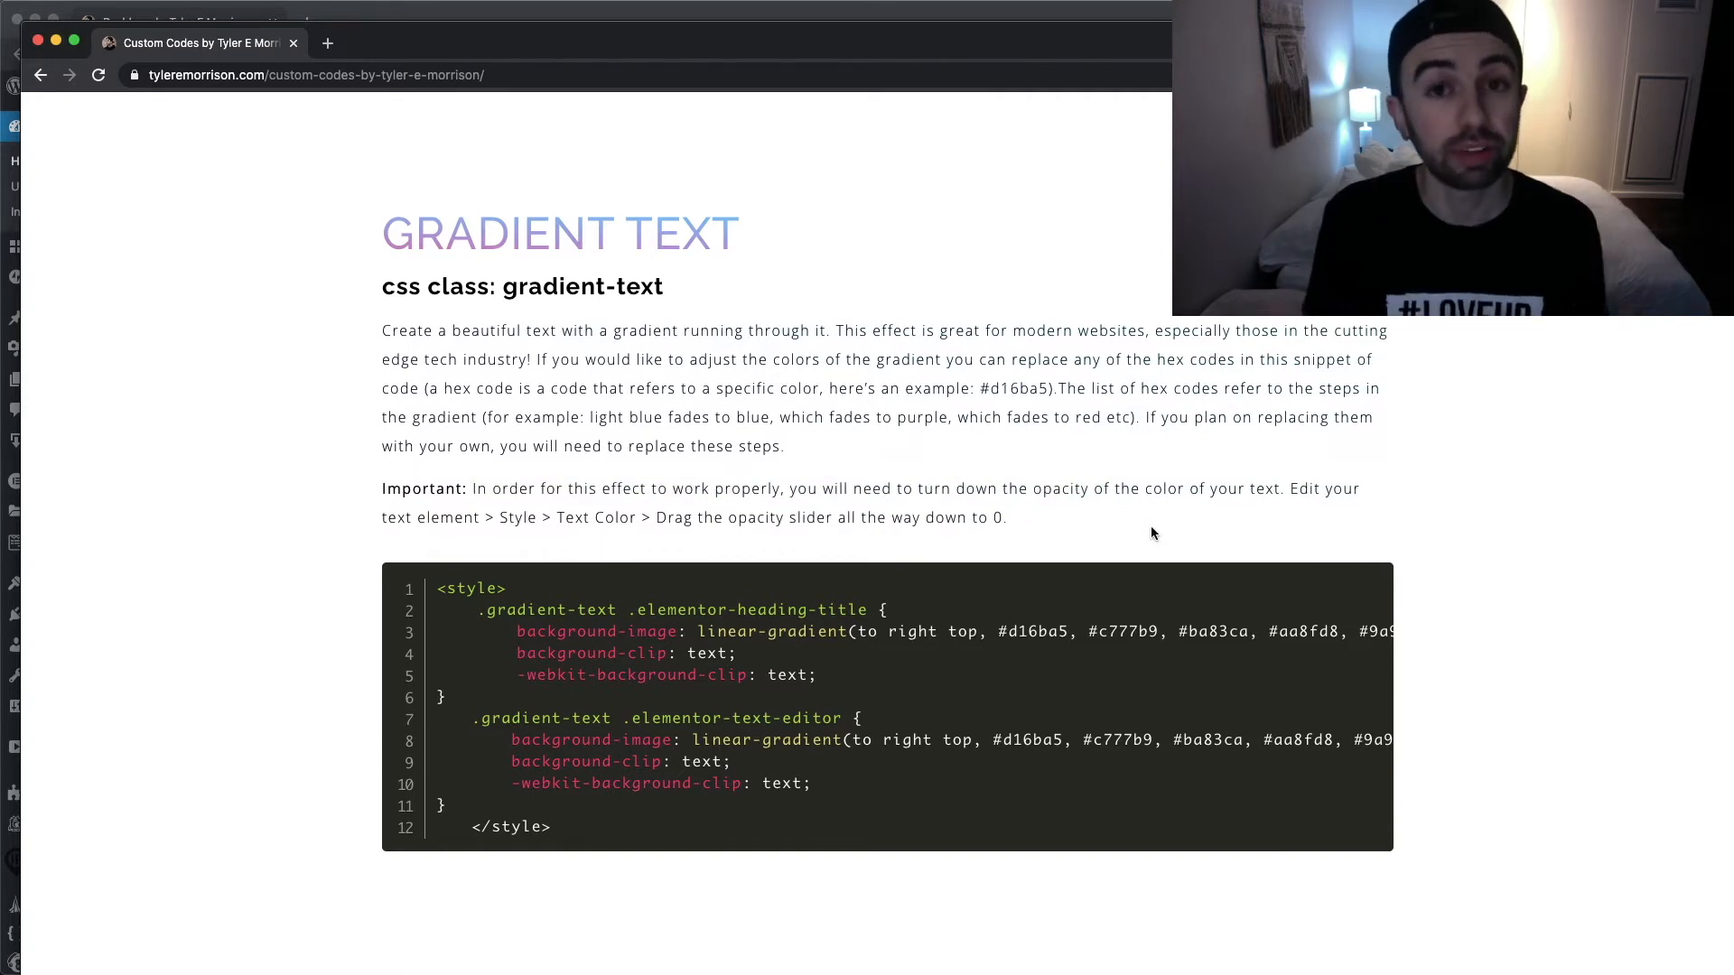
Return to the WordPress dashboard, start a new page in the Elementor editor and add a Heading widget to it
click(566, 13)
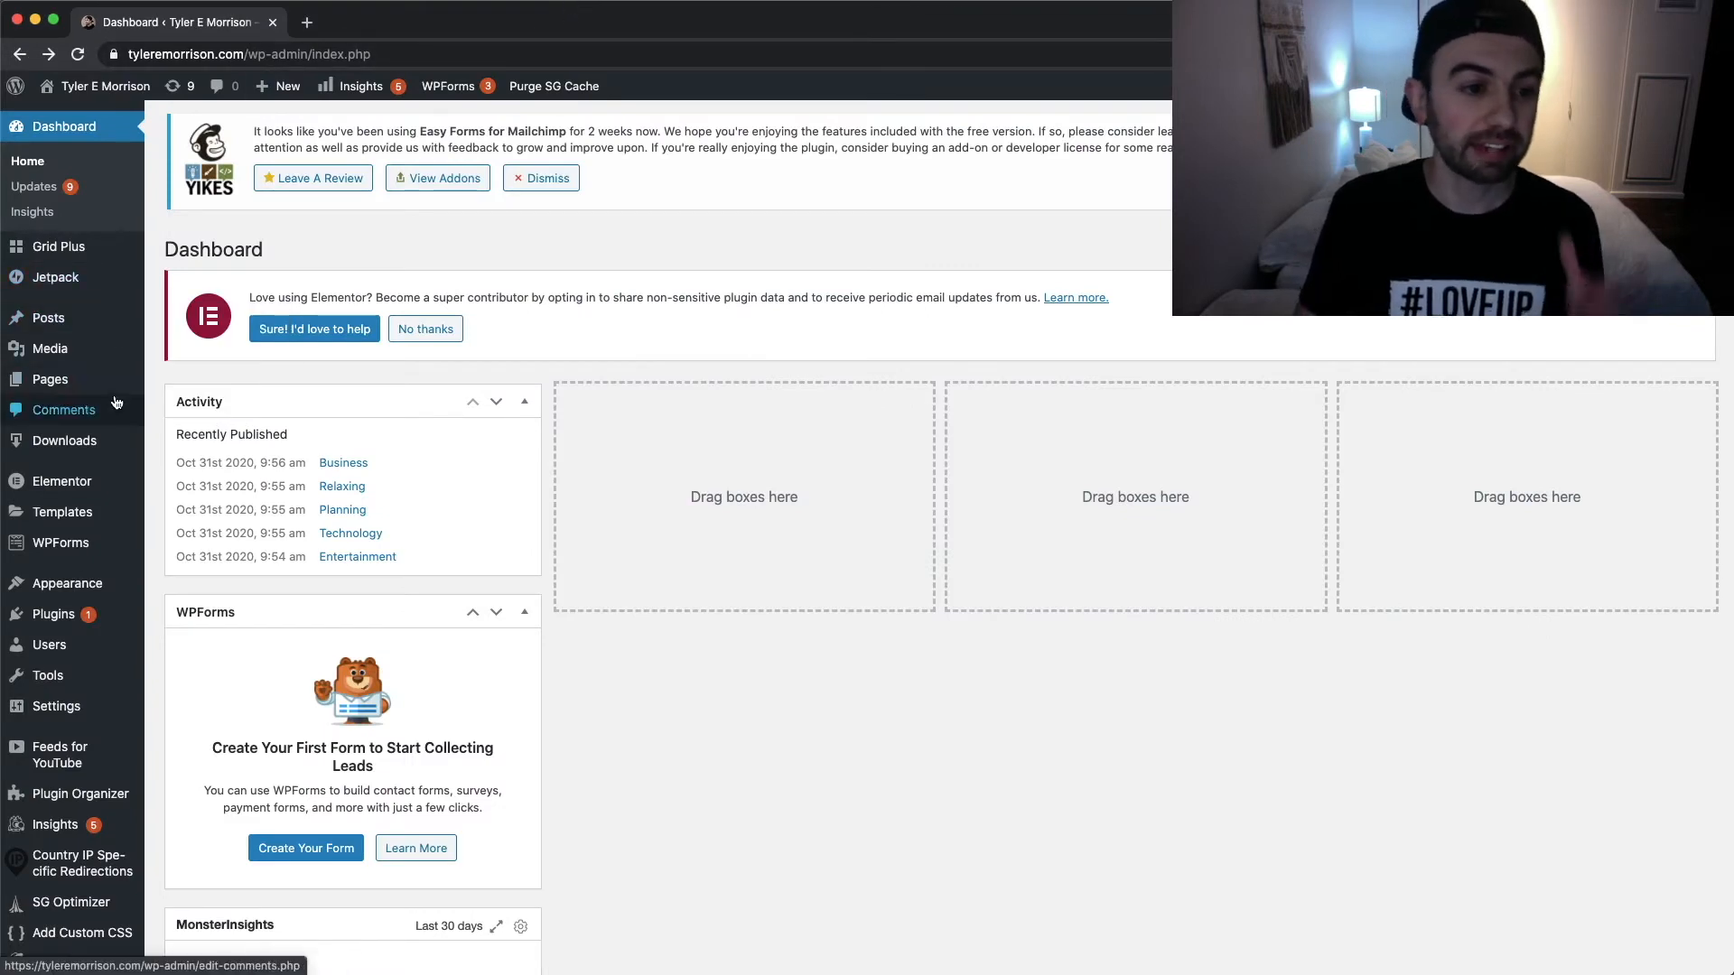
mouse_move(117, 379)
click(185, 408)
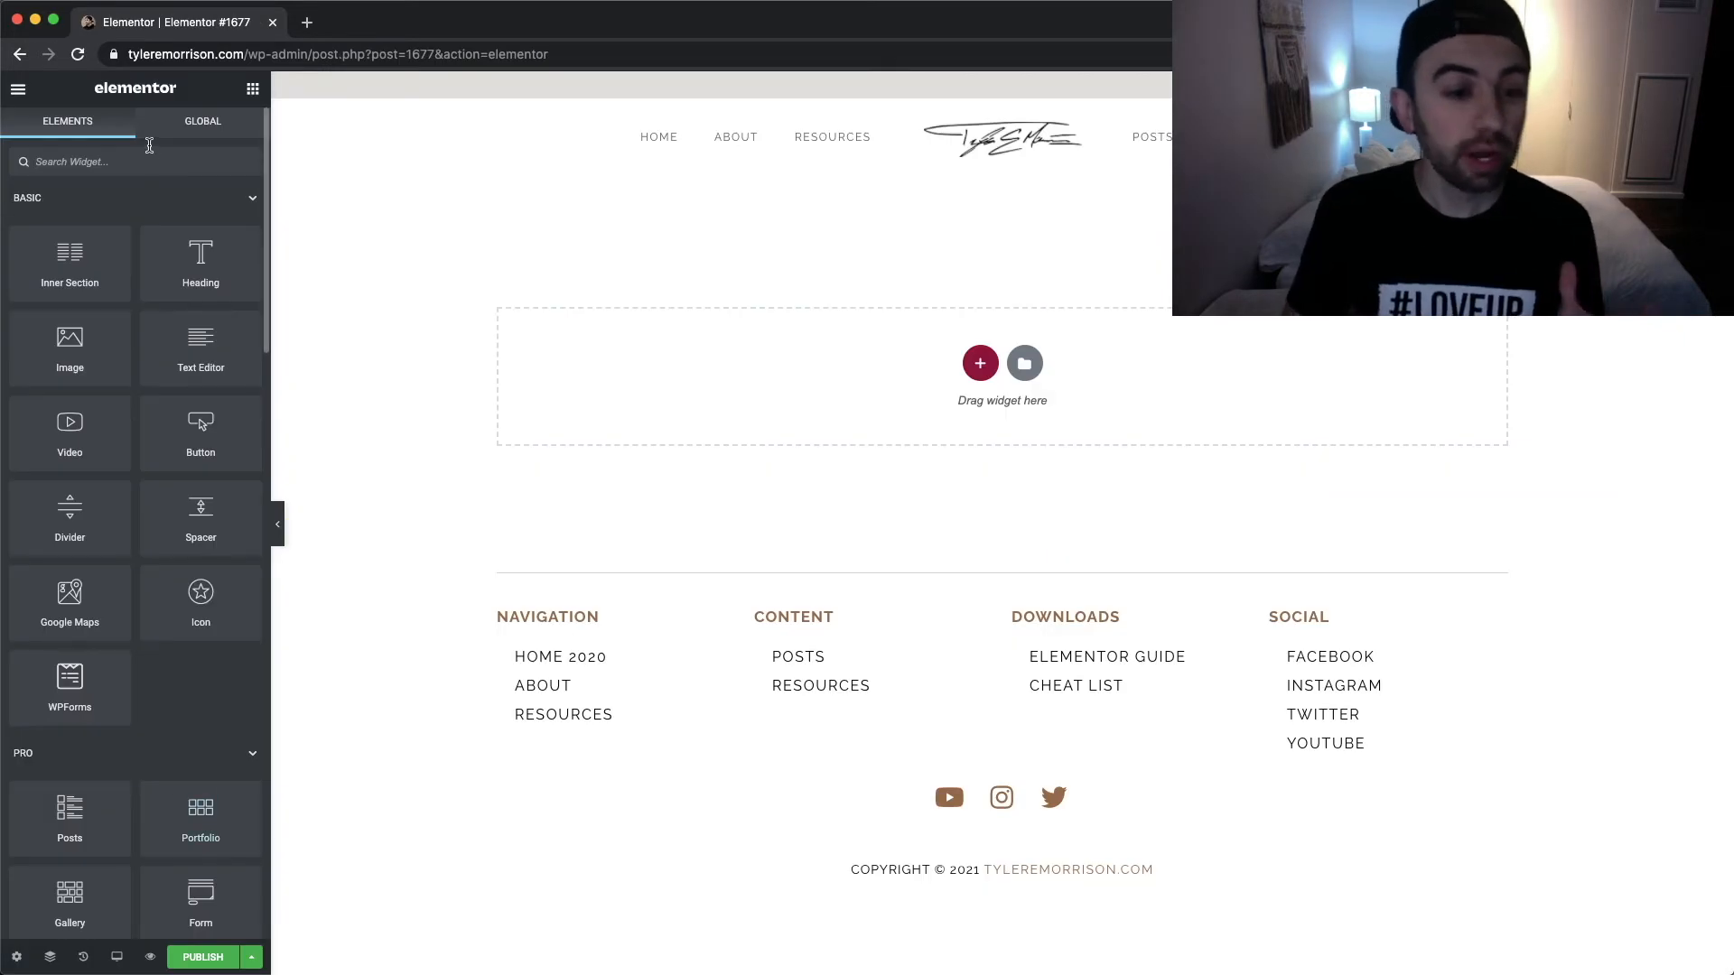
drag(176, 275, 1146, 372)
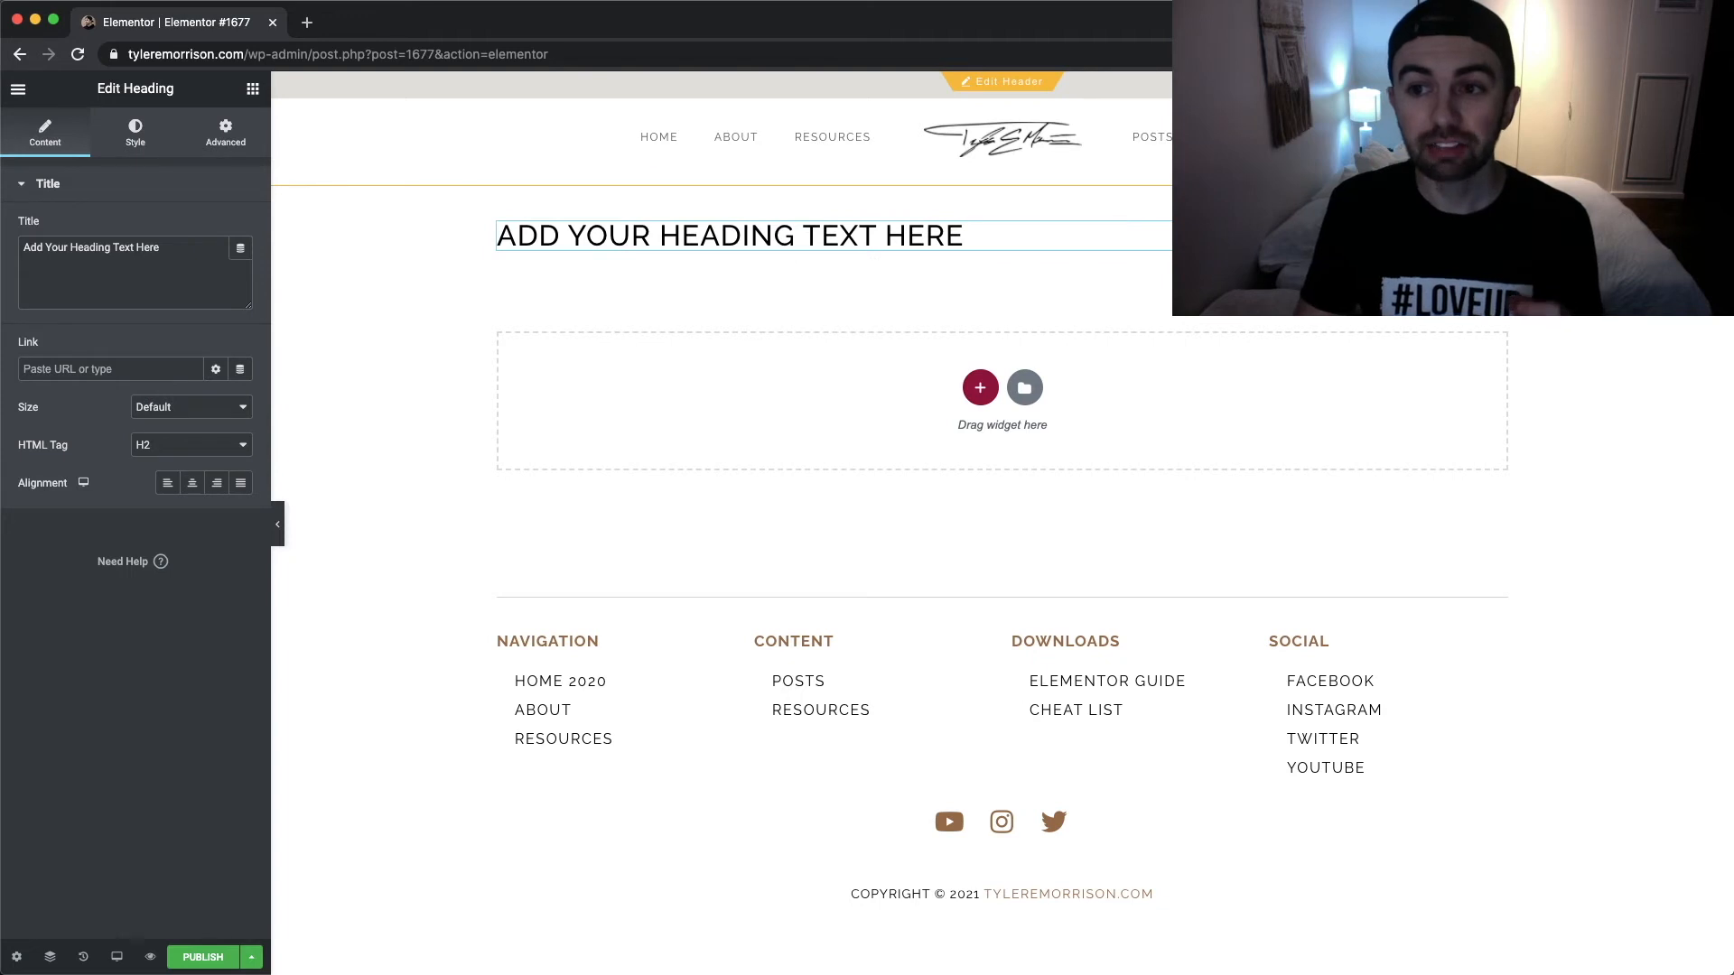
Check the class name on the custom codes page and give the heading the CSS class gradient-text
key(super+grave)
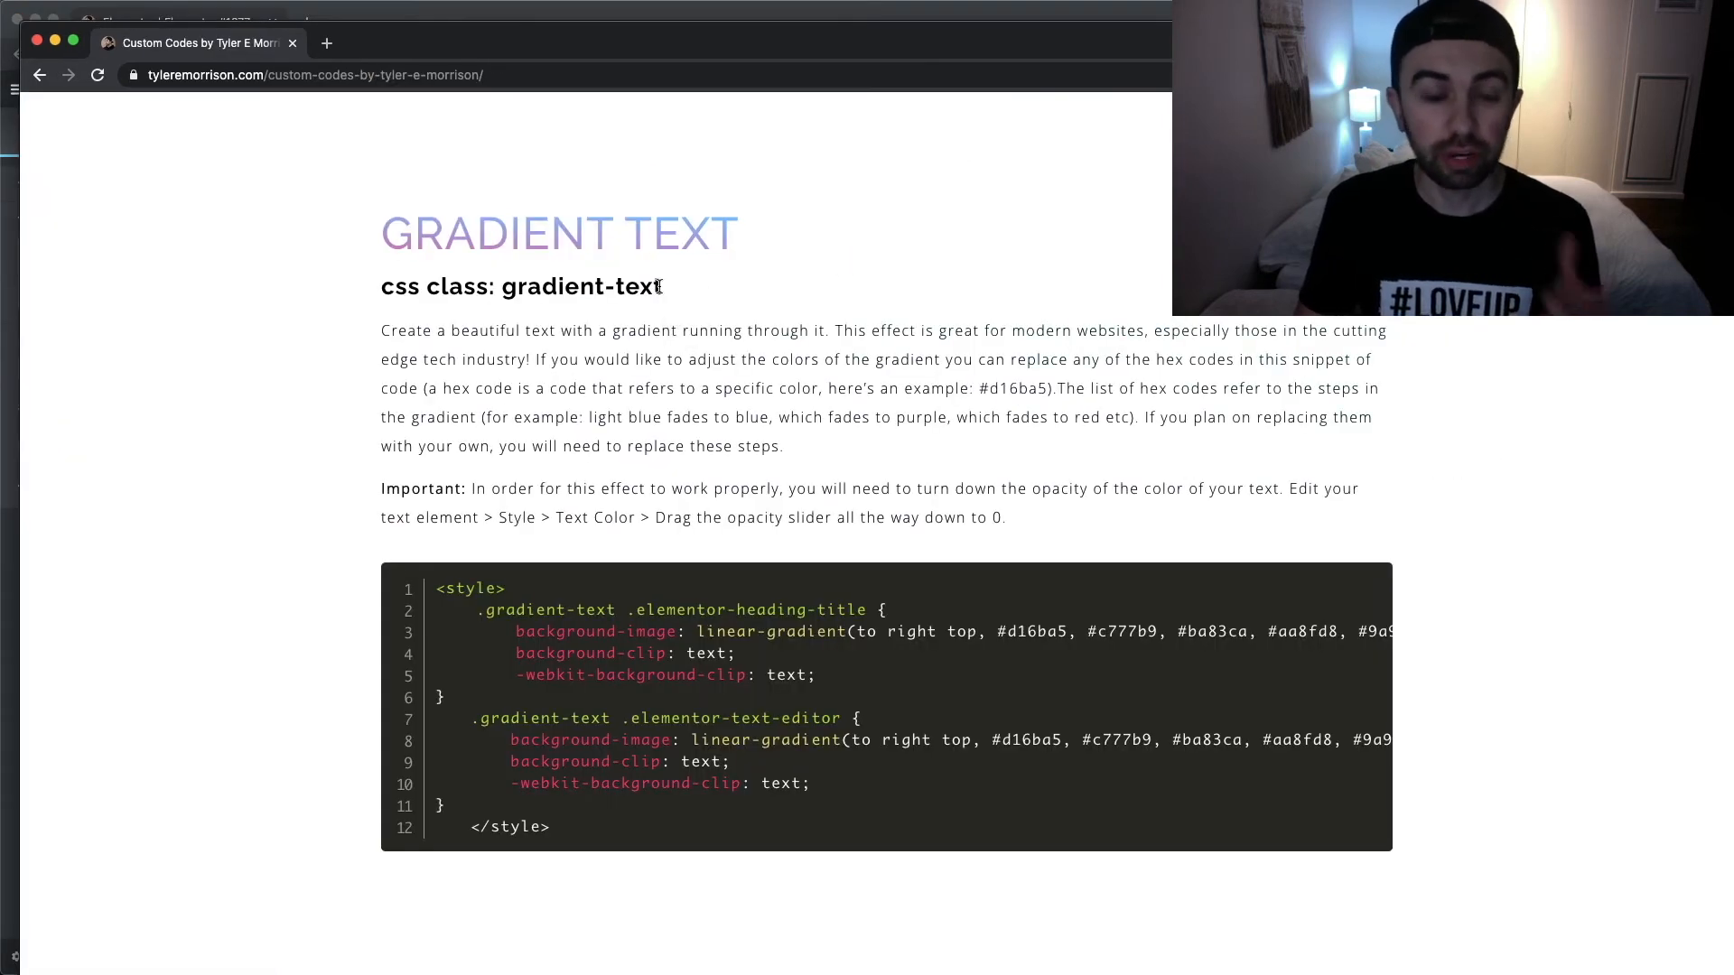
click(493, 11)
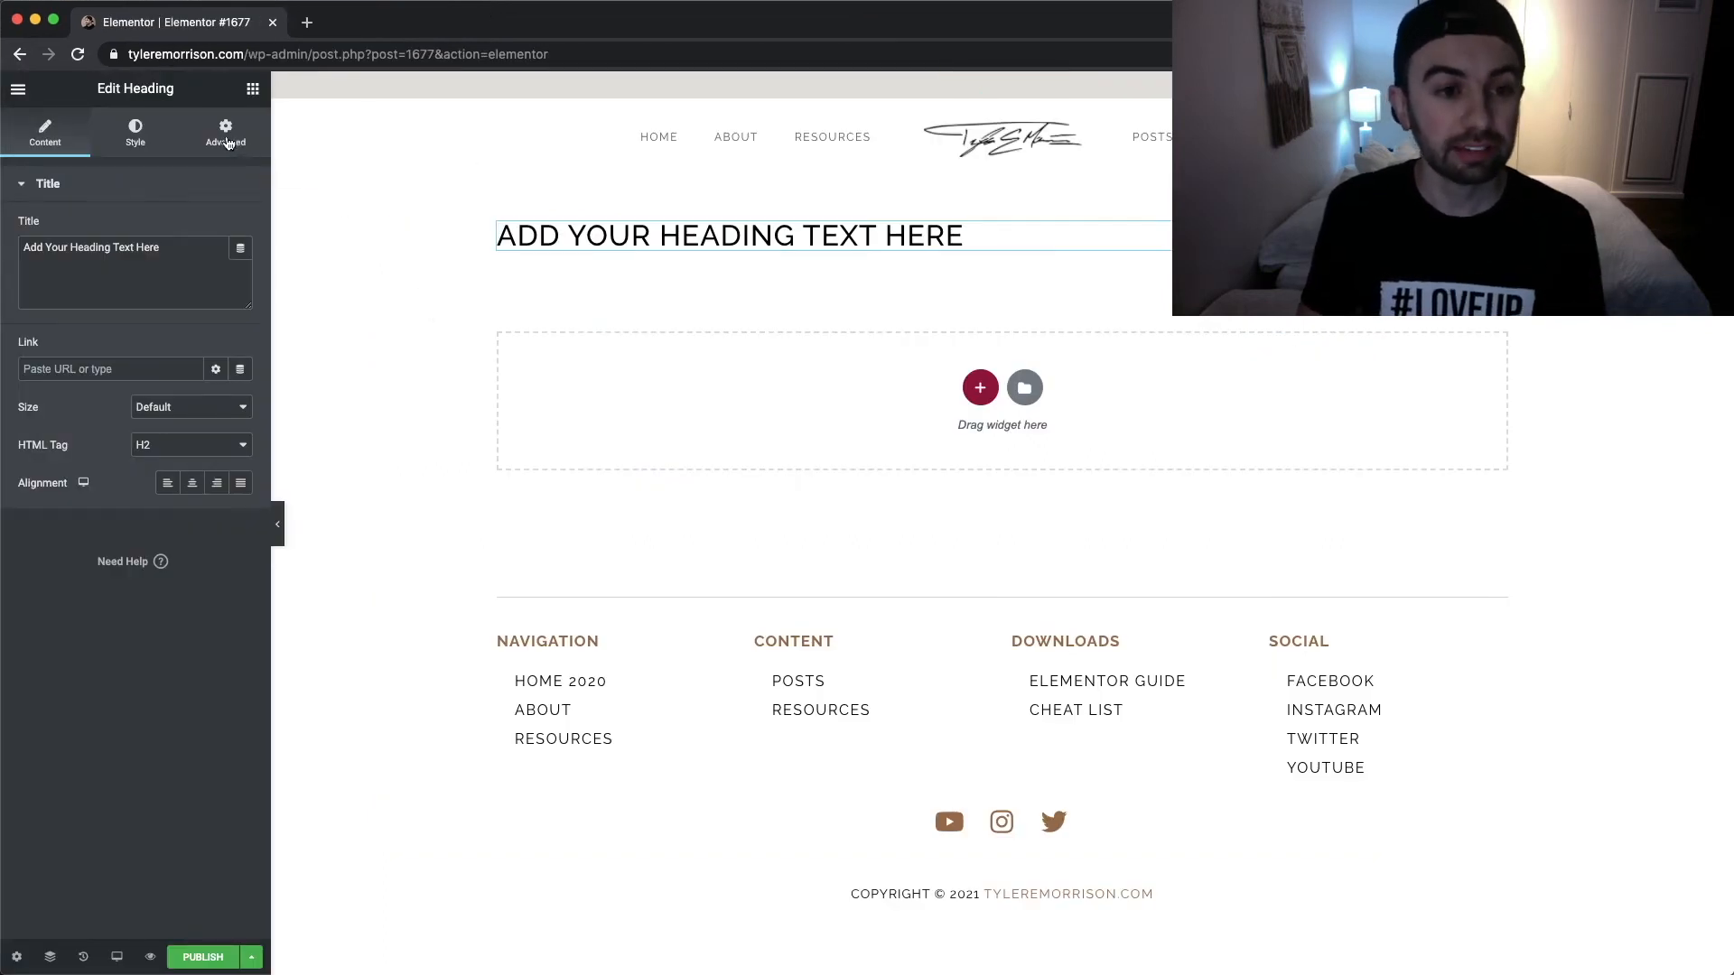
click(247, 121)
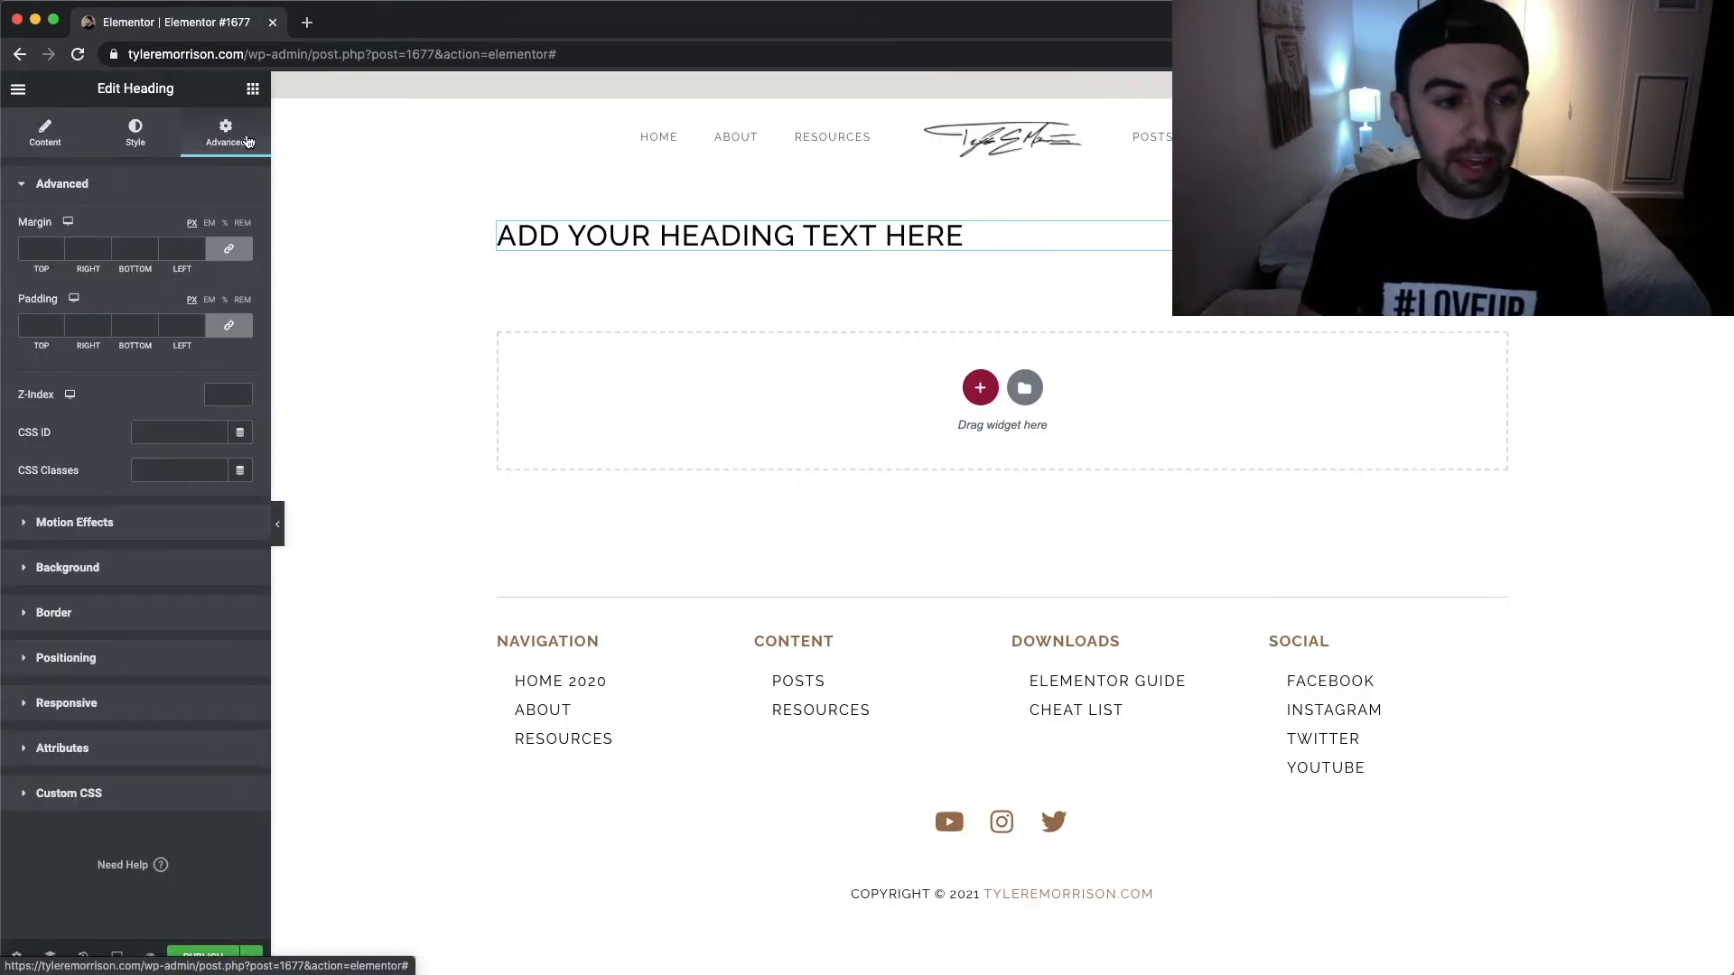
drag(16, 471, 80, 480)
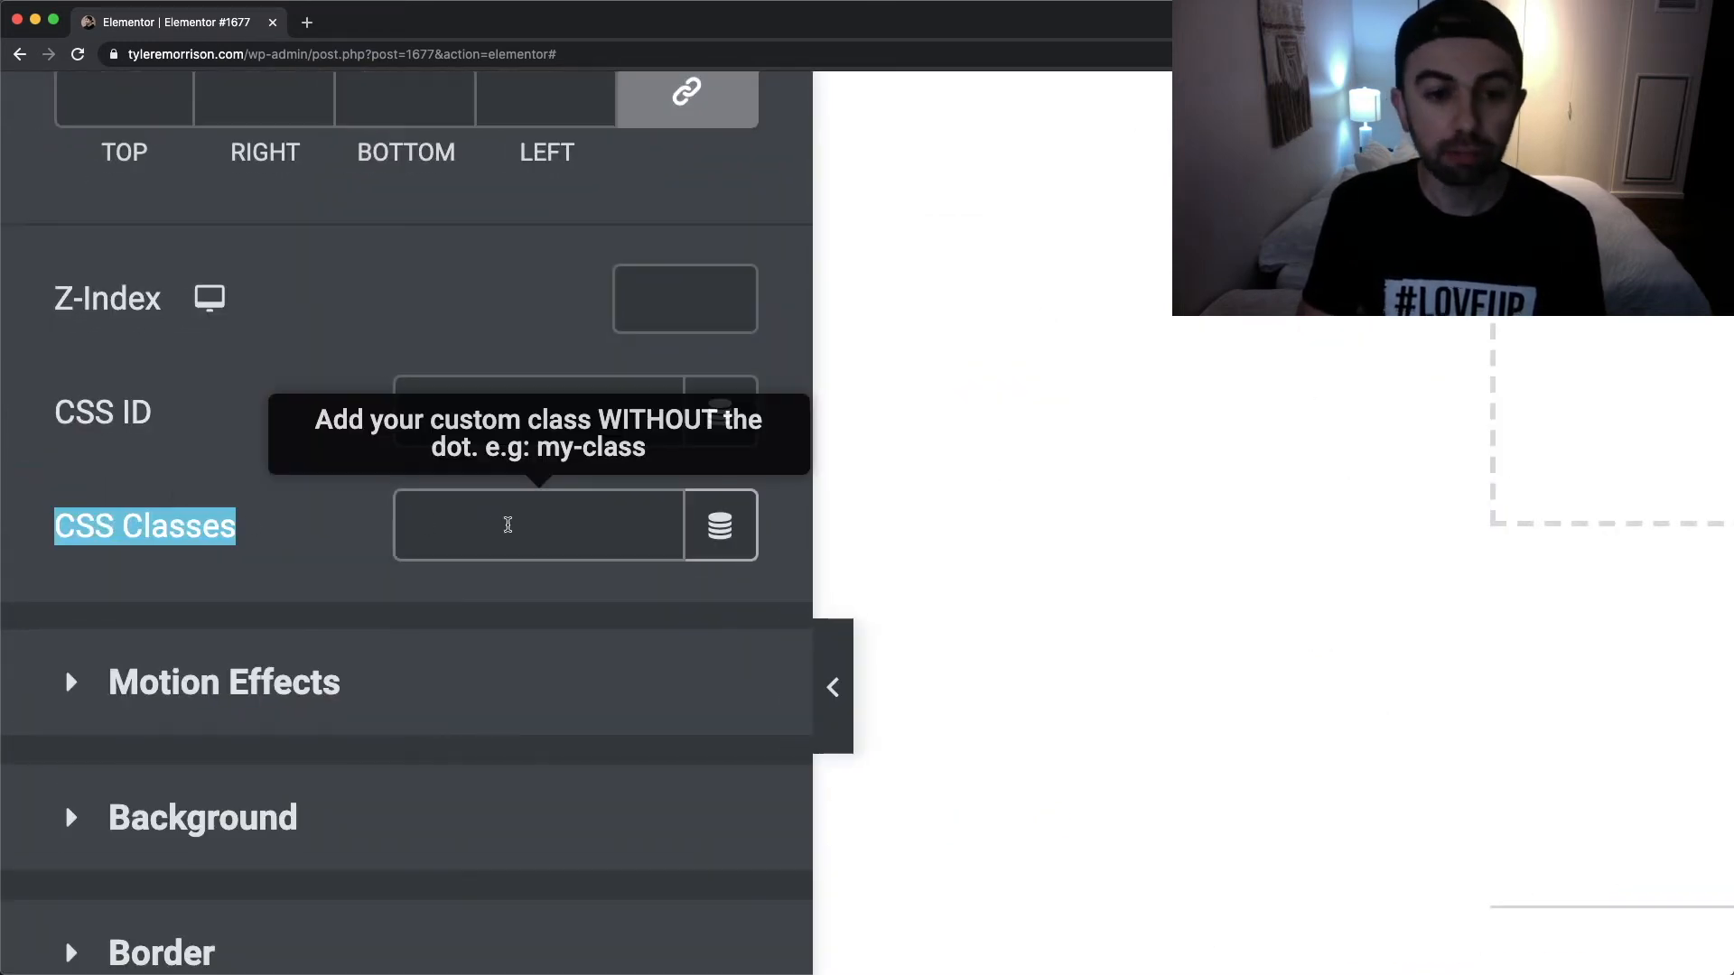
click(508, 525)
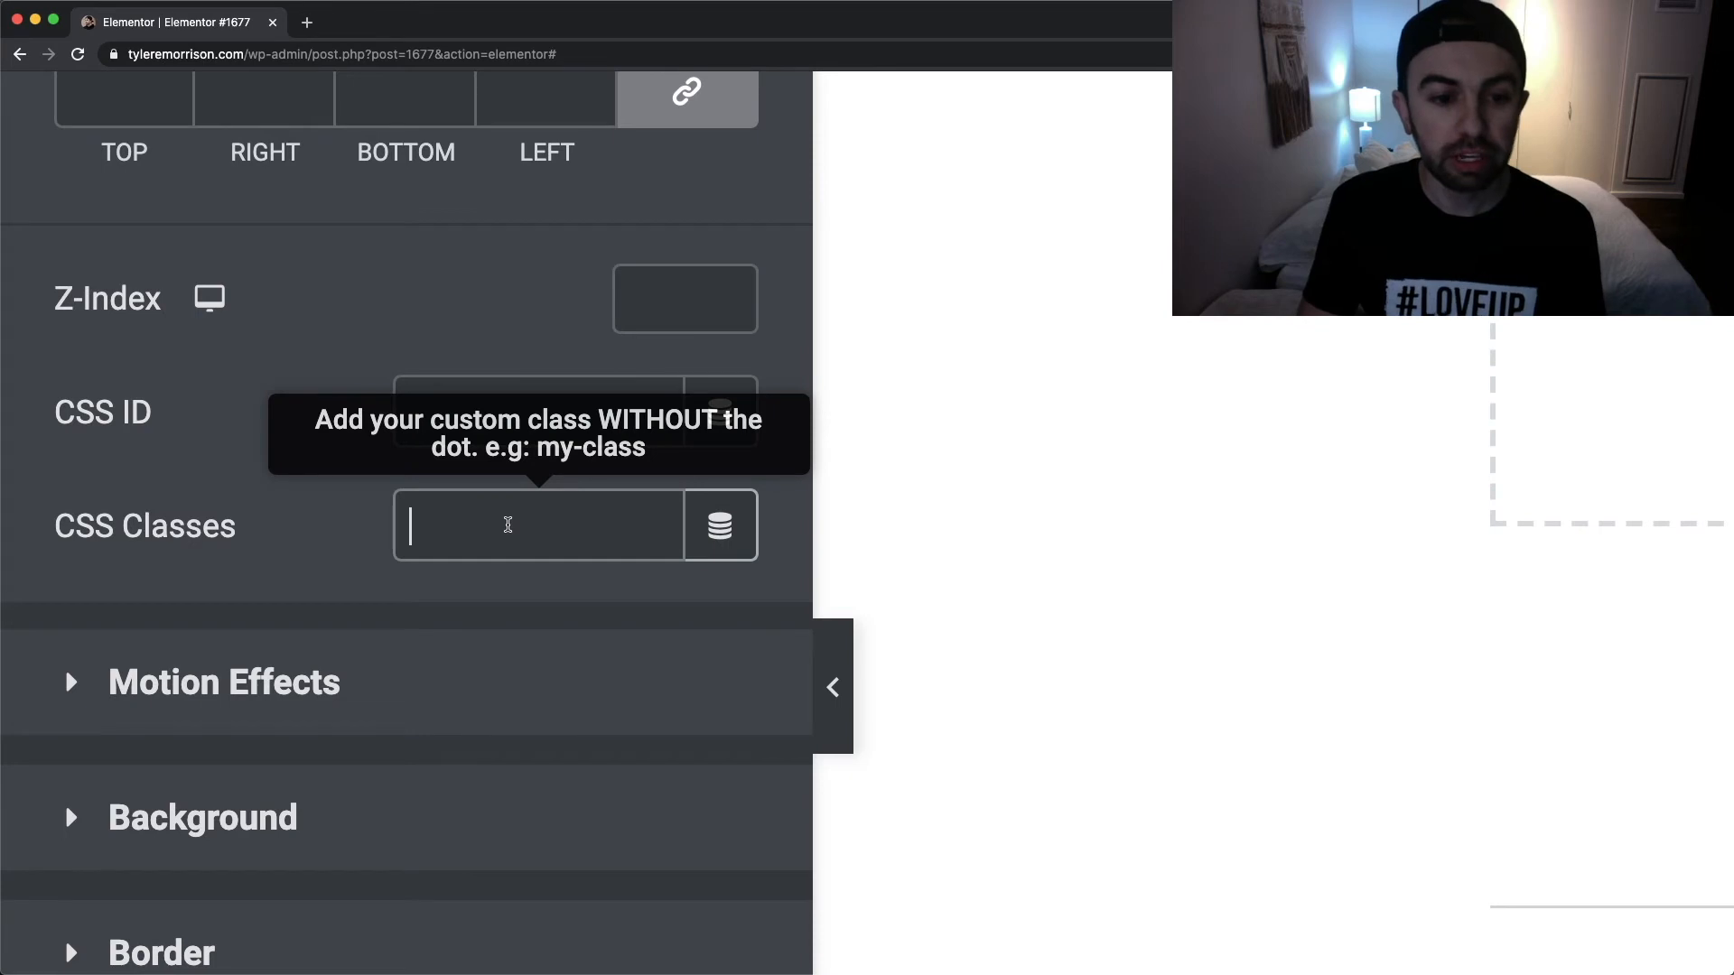
text(gradient)
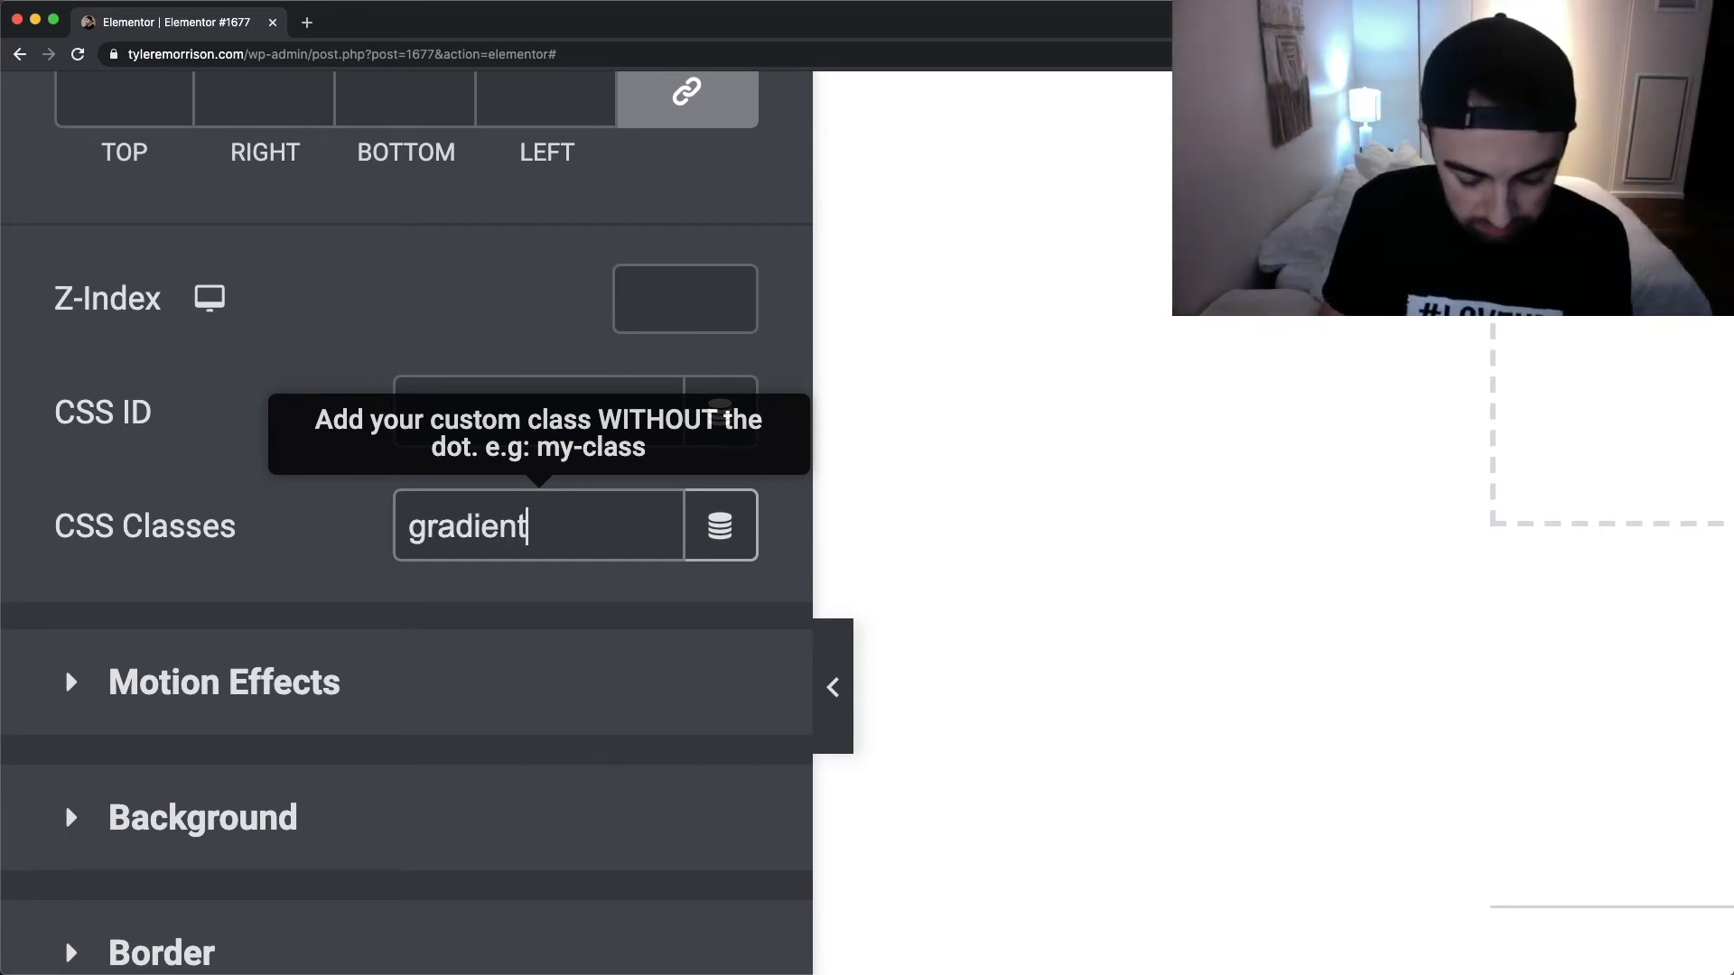
text(-text)
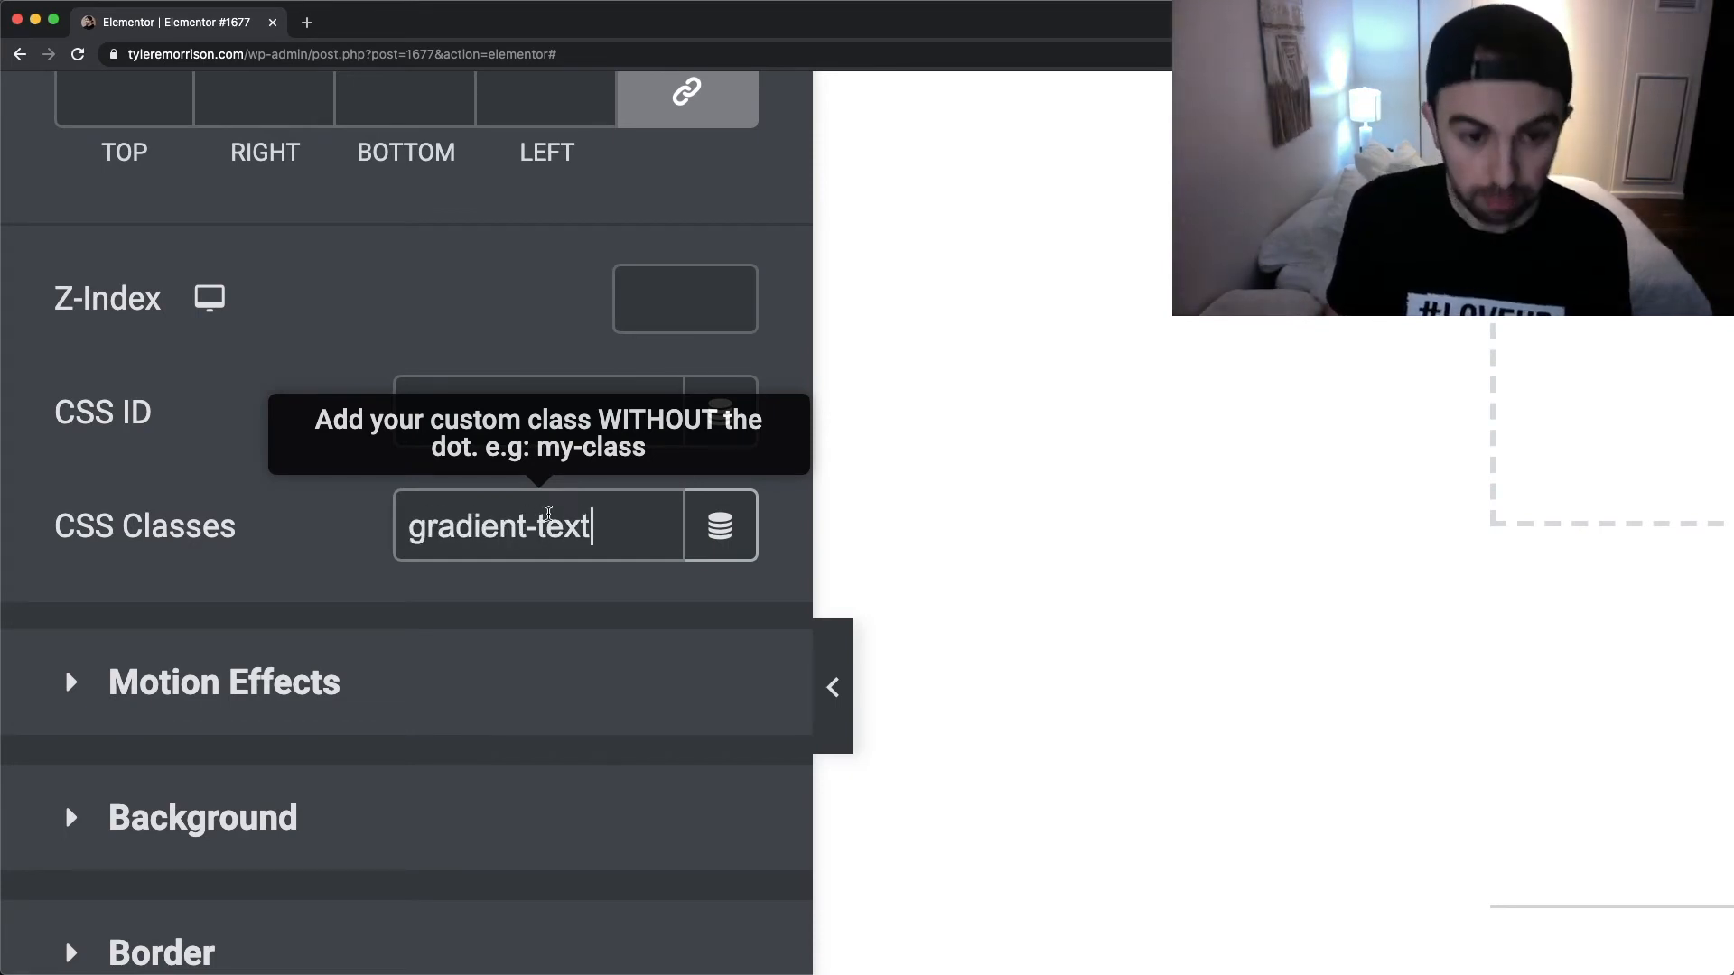
key(super+0)
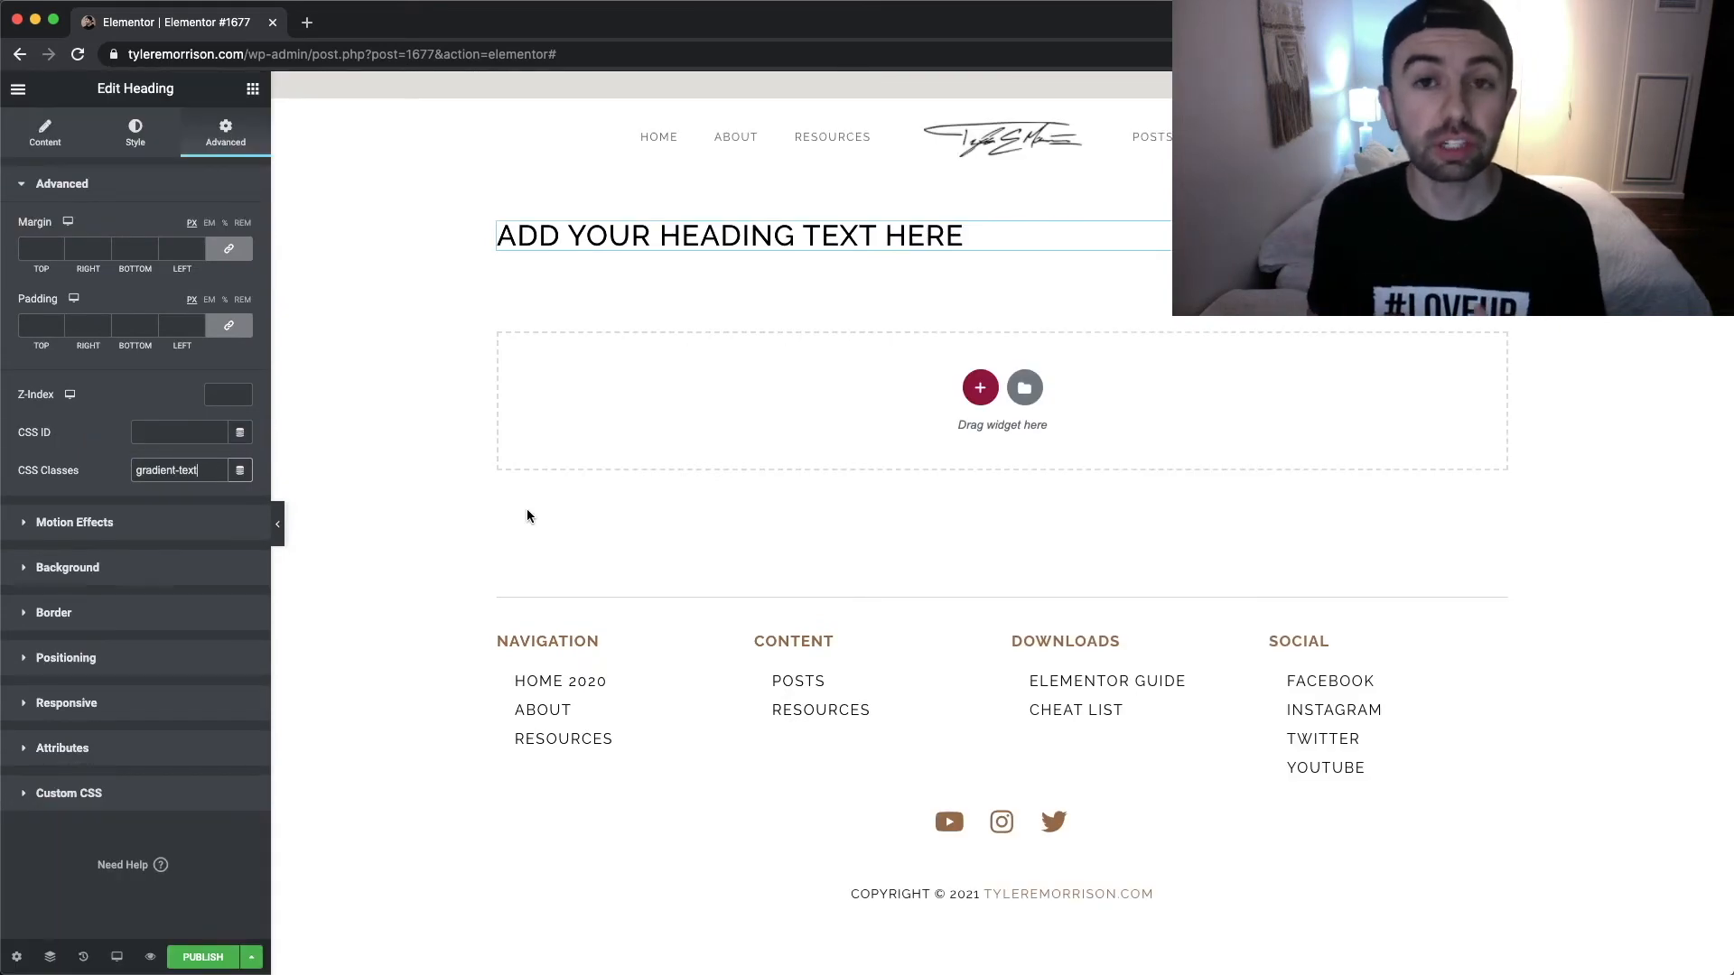
Recheck the opacity note and make the heading's text color fully transparent, #00000000
key(super+grave)
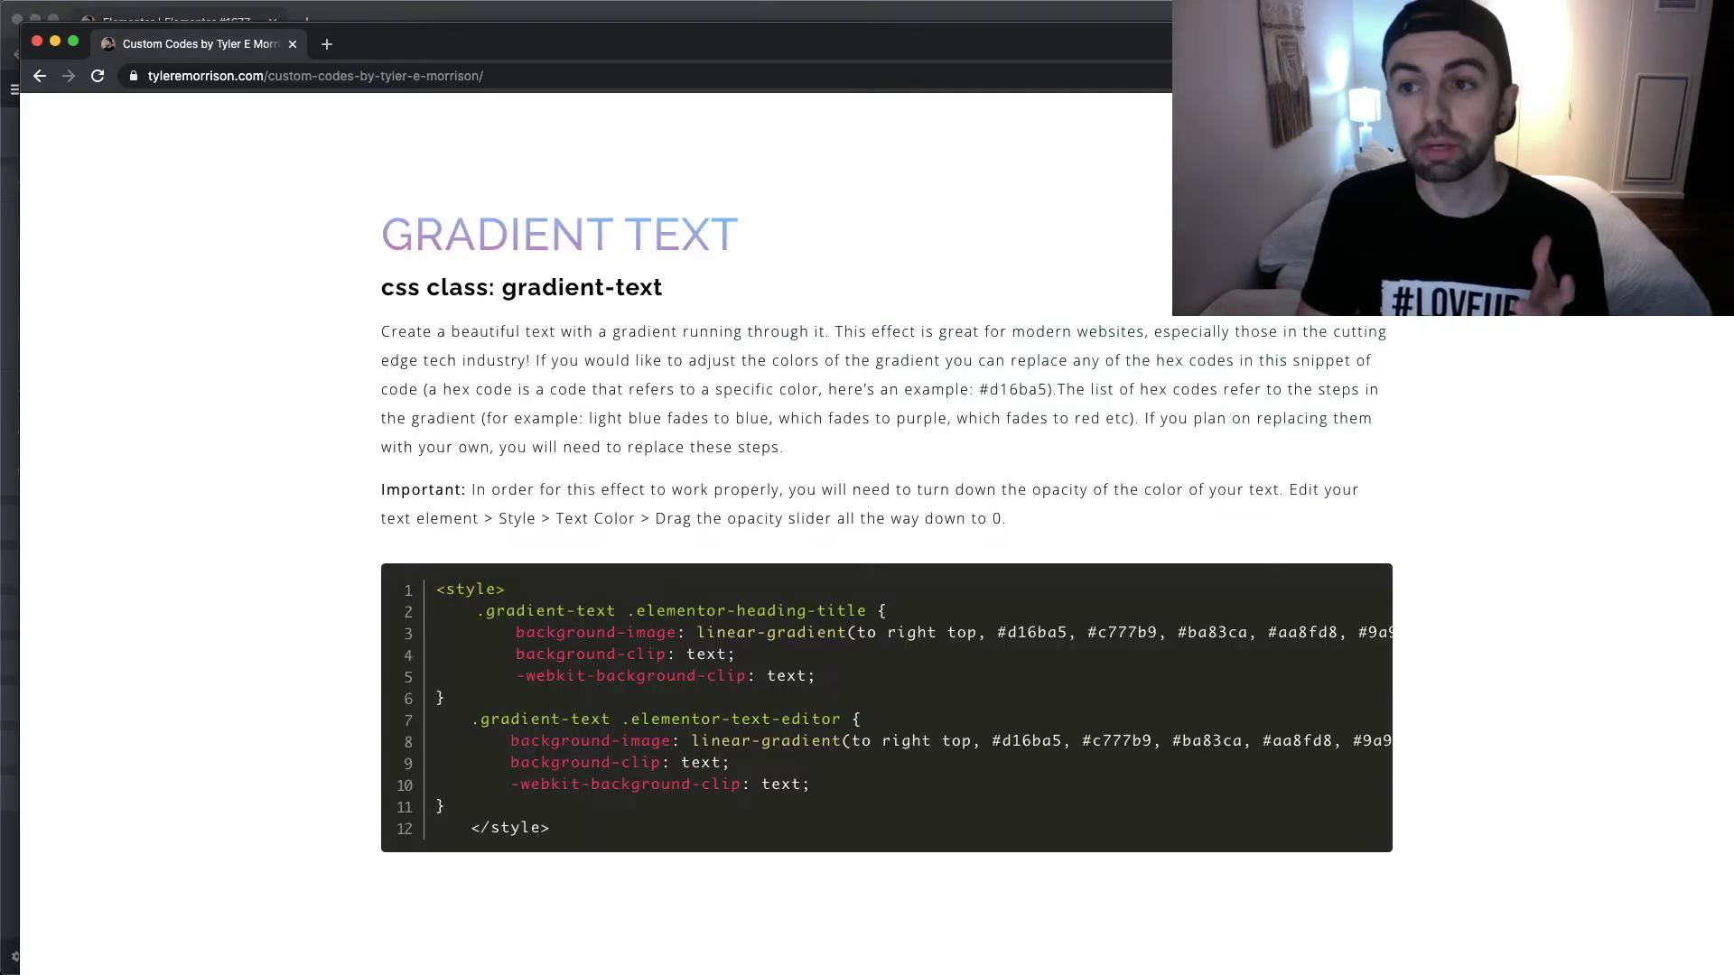
drag(598, 487, 1080, 506)
click(1220, 491)
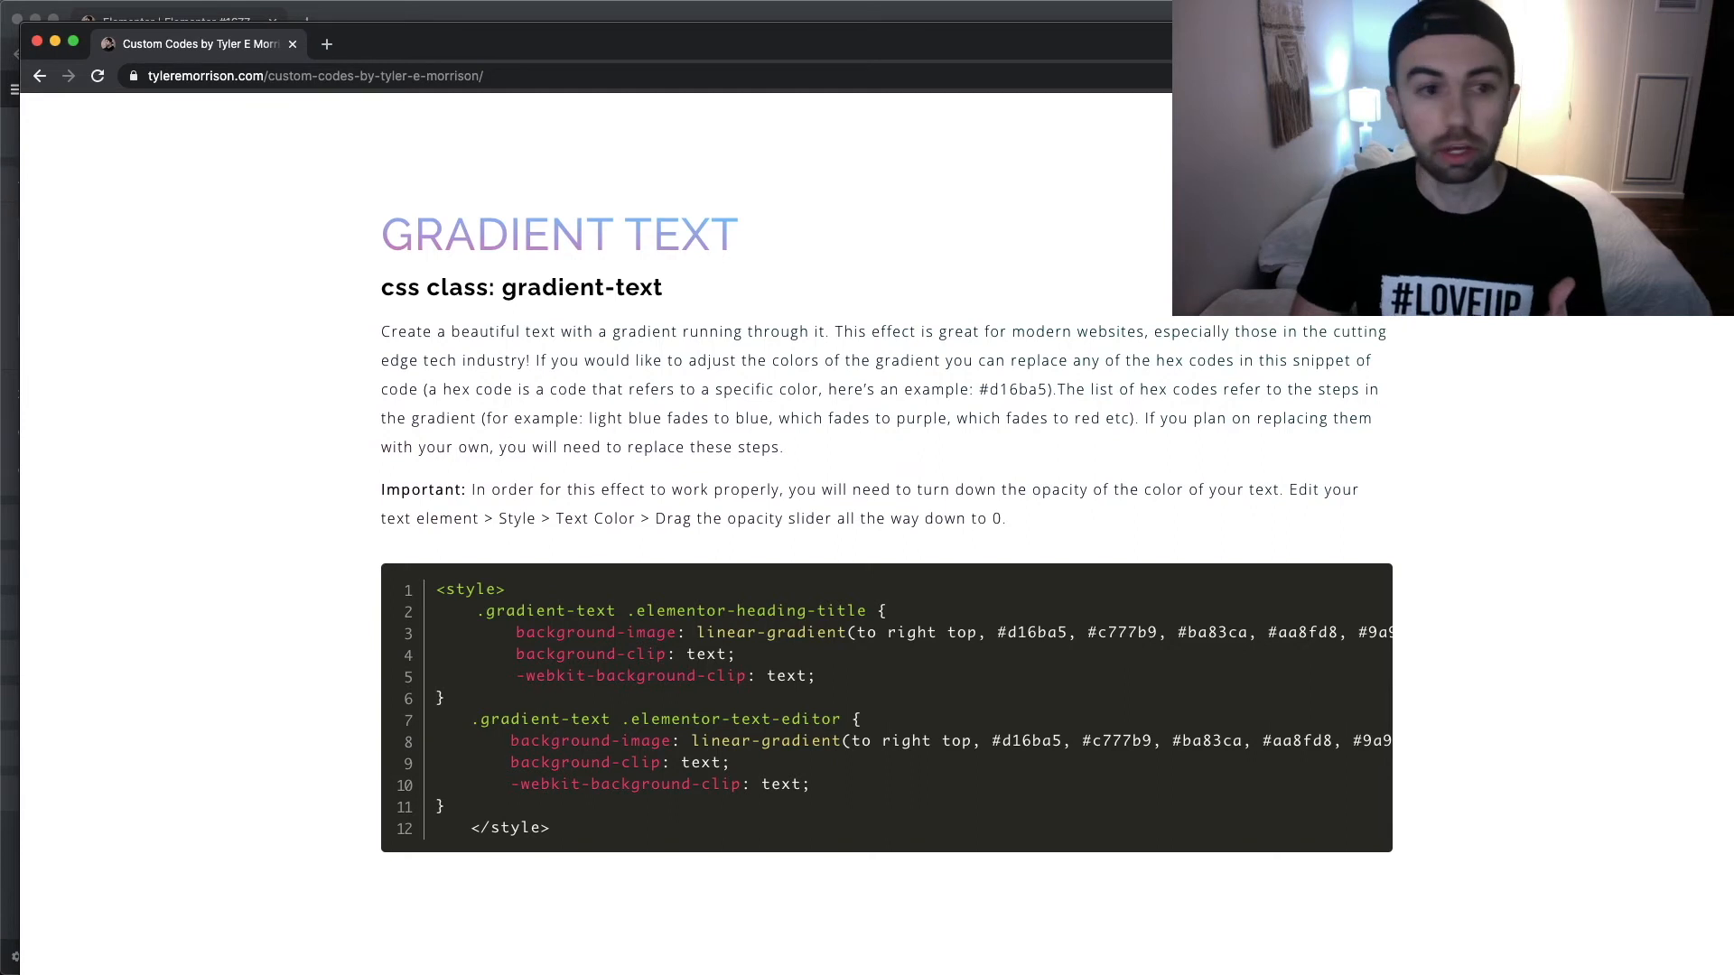
key(super+grave)
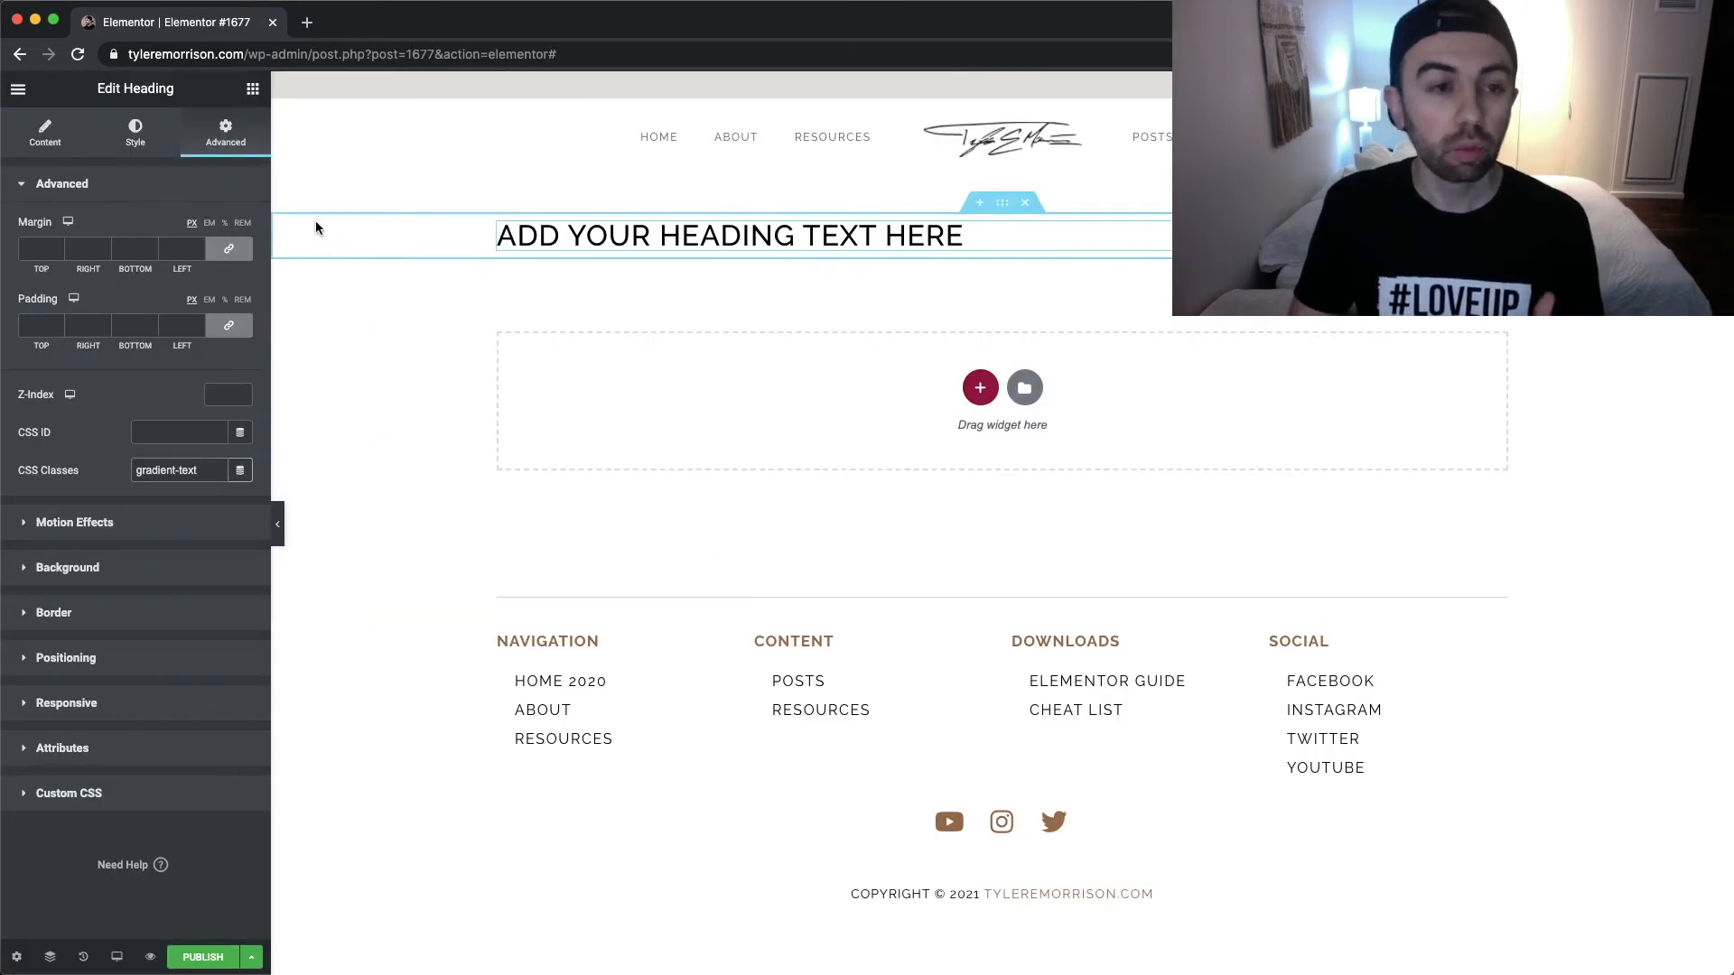
click(149, 145)
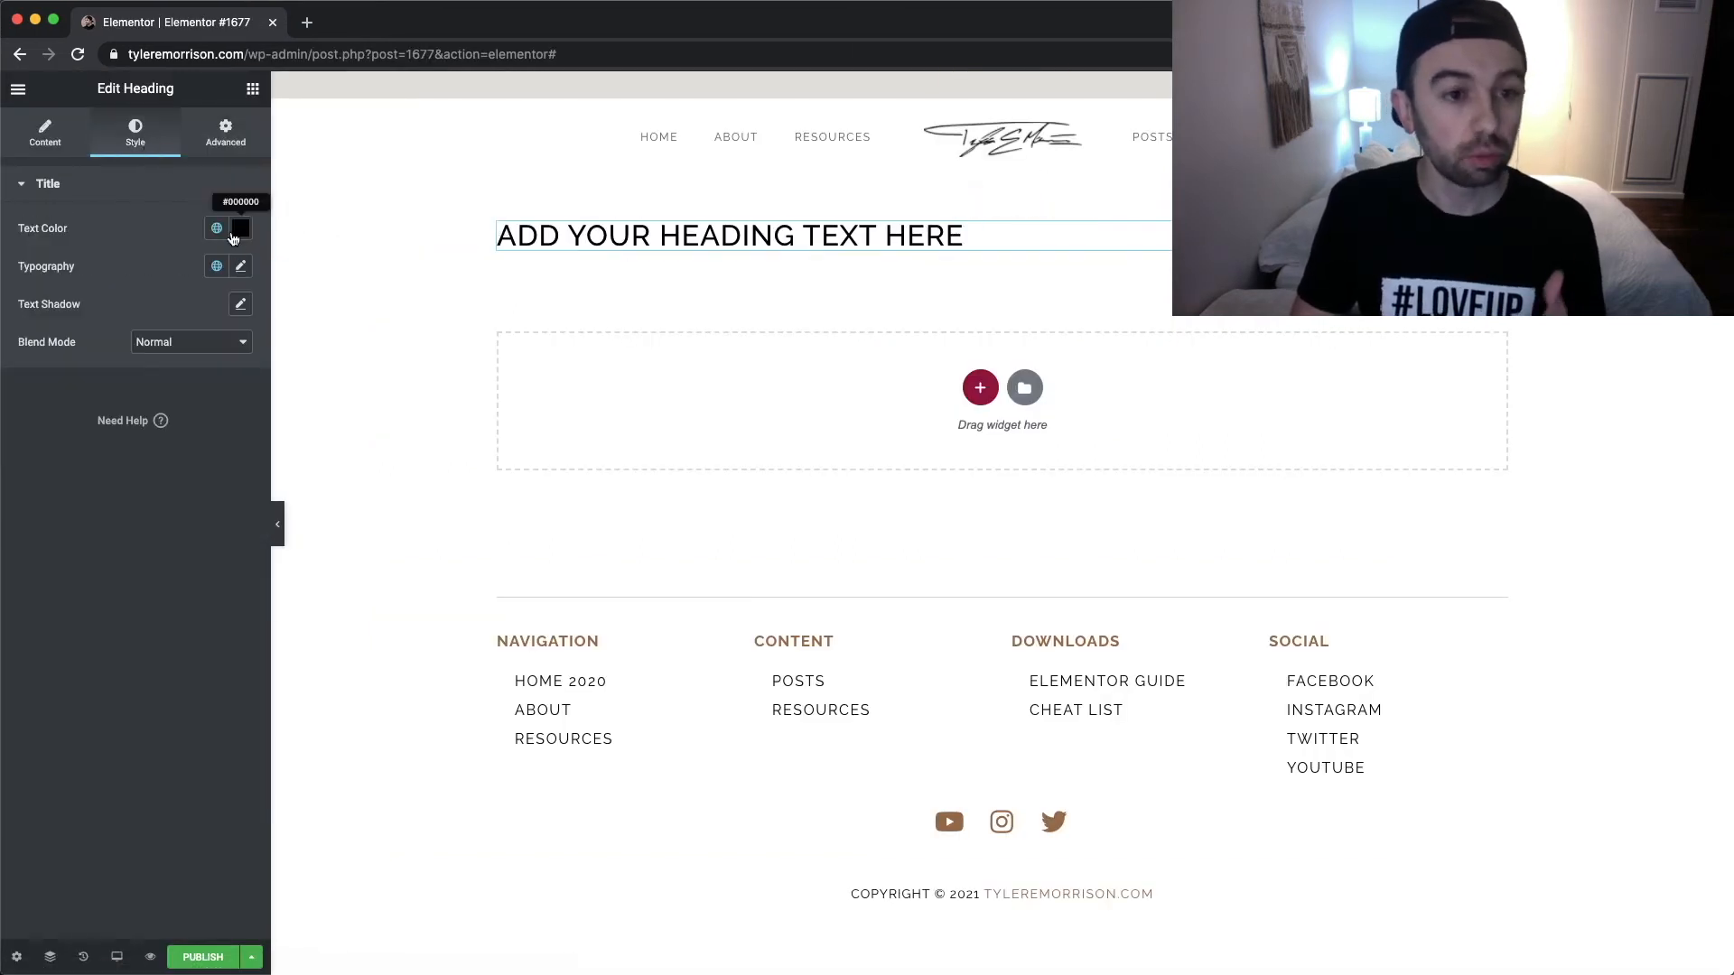
click(234, 234)
drag(240, 479, 33, 479)
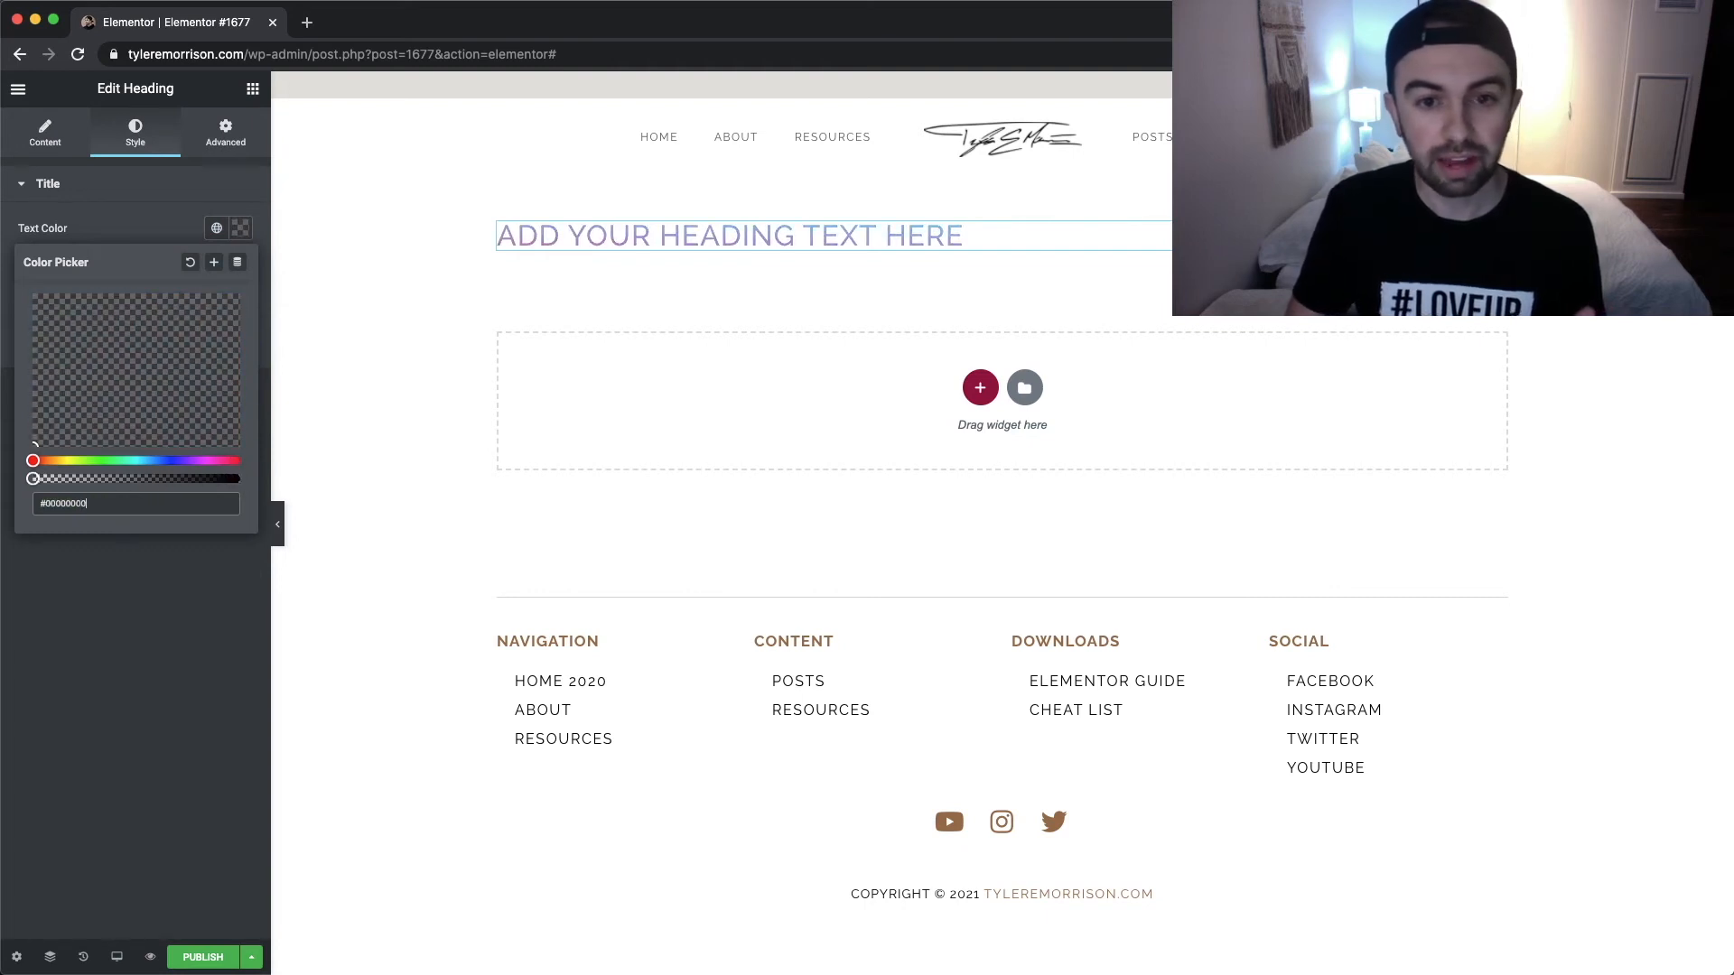
click(668, 307)
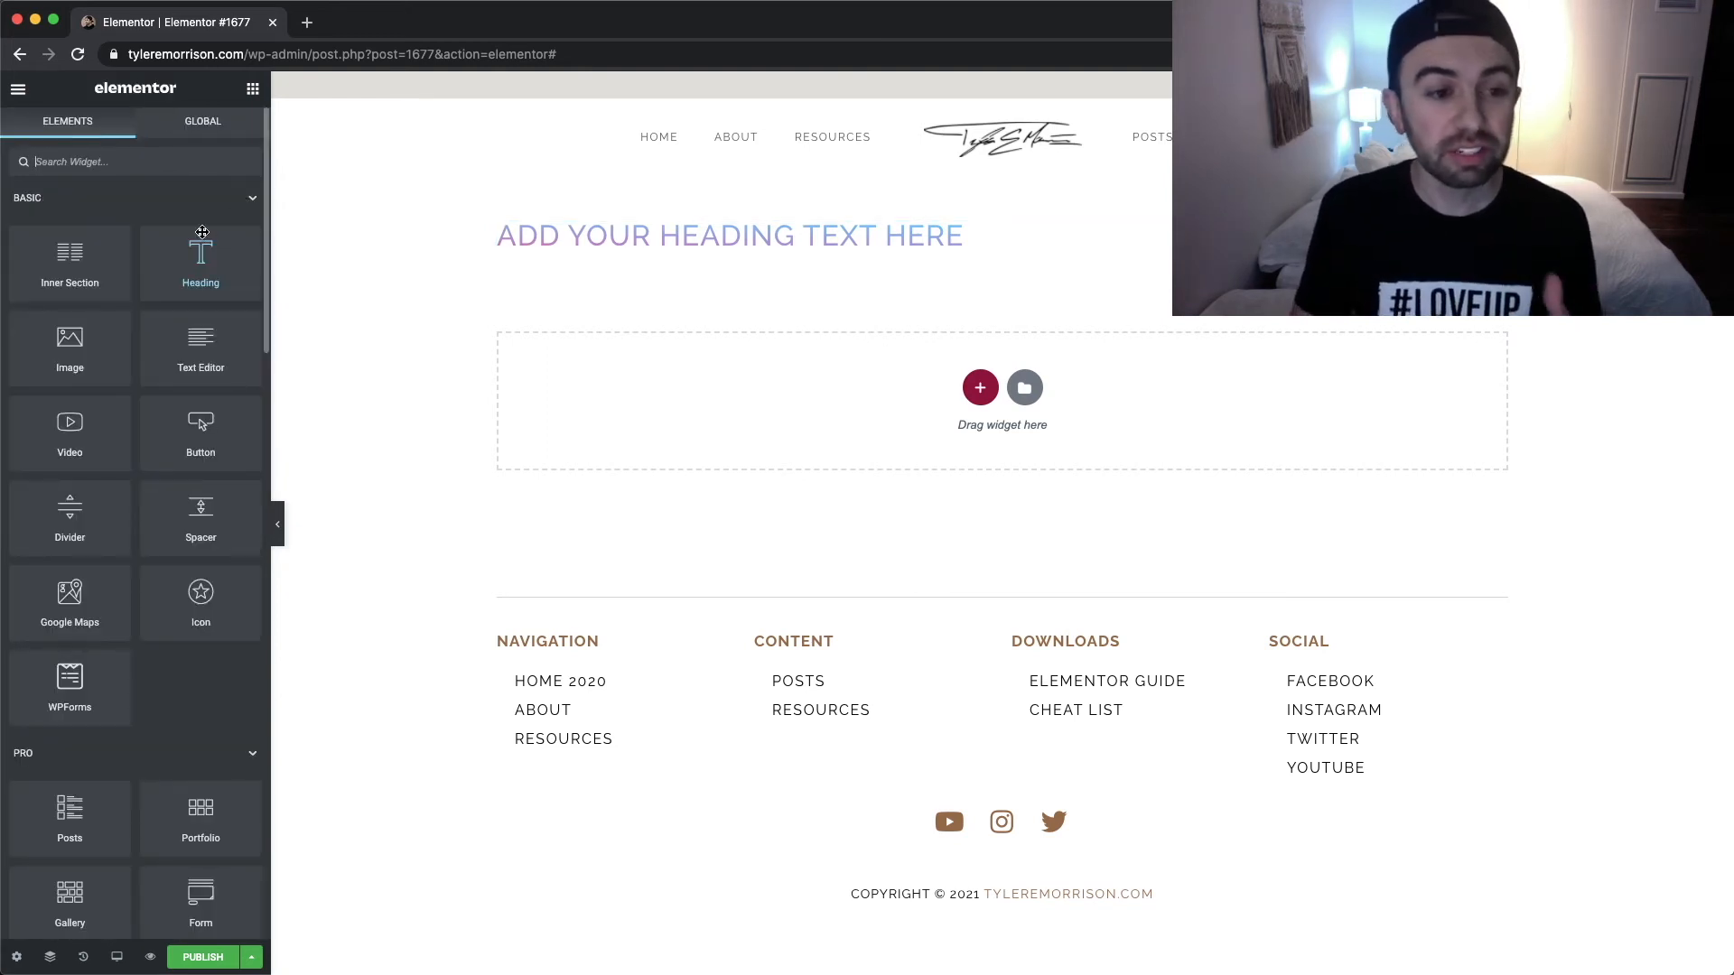
Add a Text Editor widget below the heading and give it the CSS class gradient-text
drag(203, 364, 674, 364)
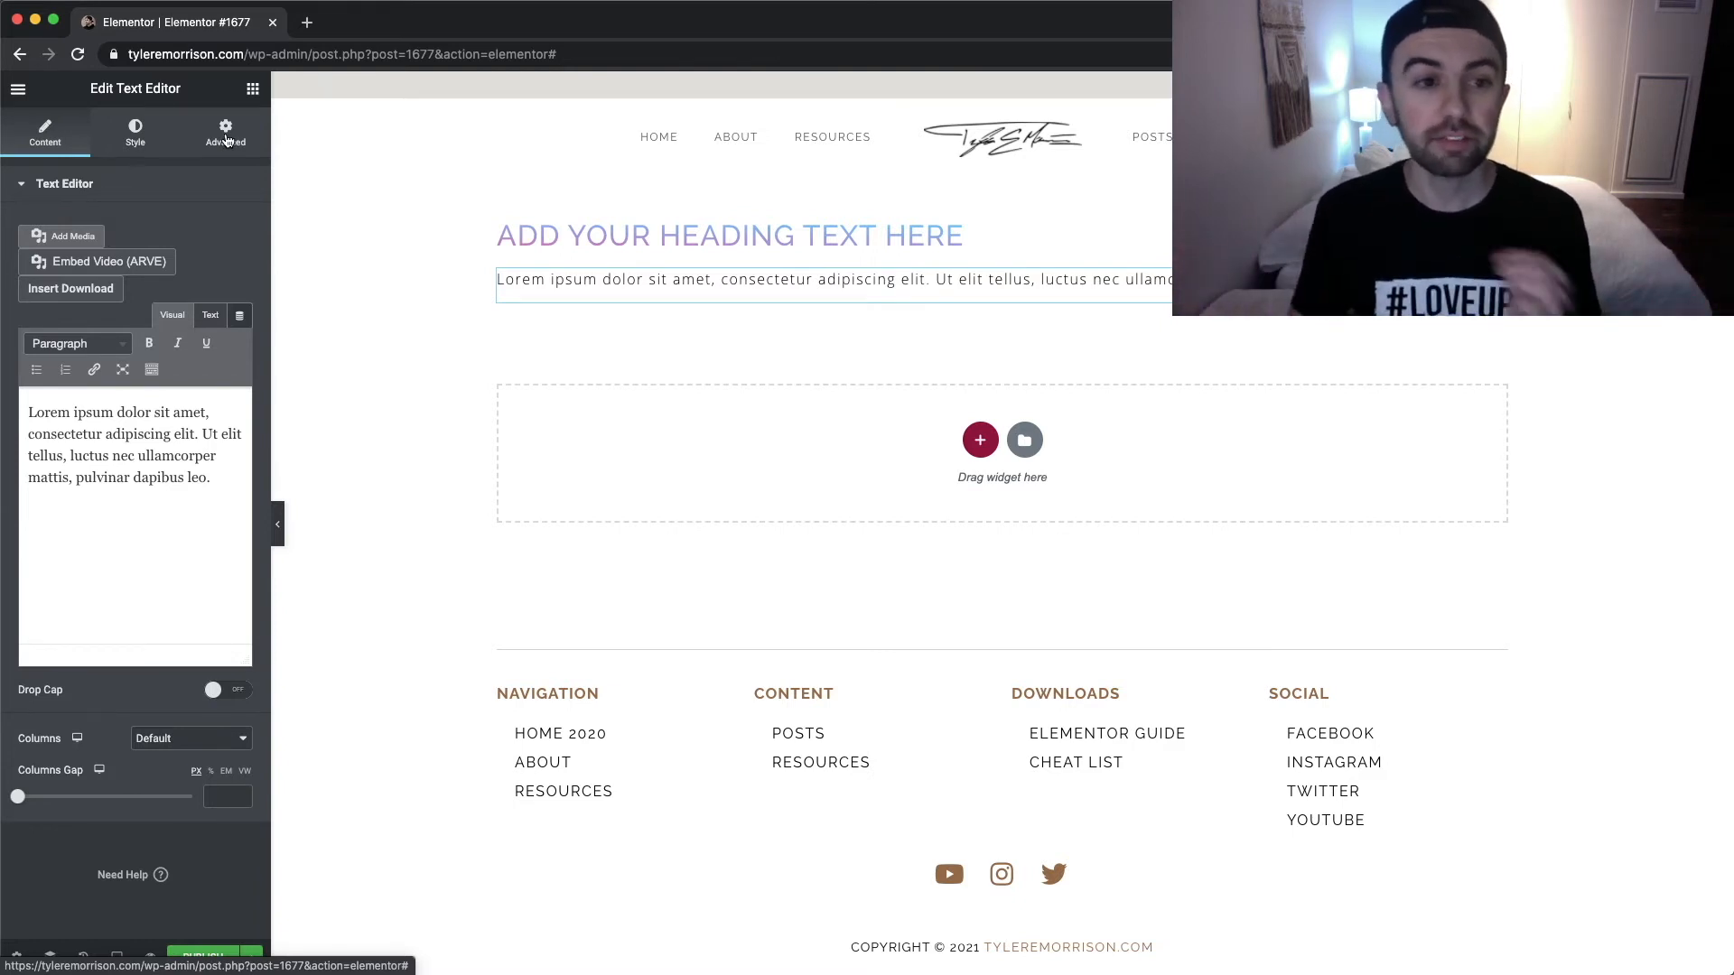
click(227, 140)
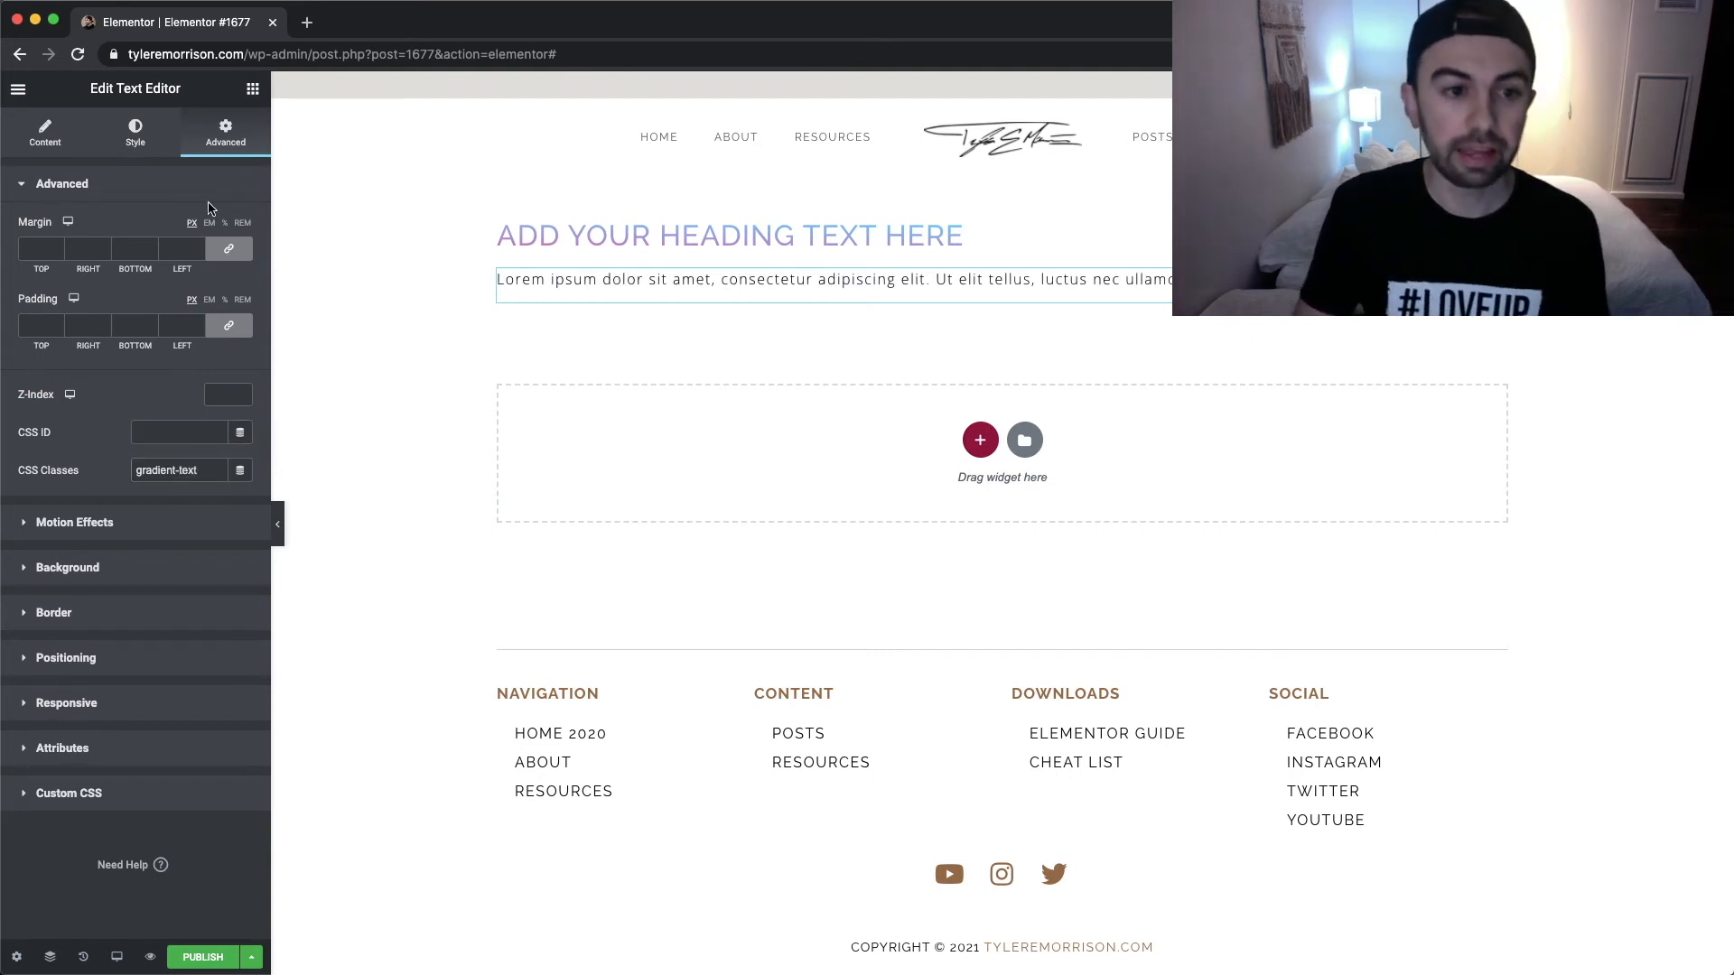
Make the text editor widget's text color fully transparent, #00000000, and recheck its CSS class setting
click(144, 136)
click(240, 269)
drag(225, 523, 7, 524)
key(super+p)
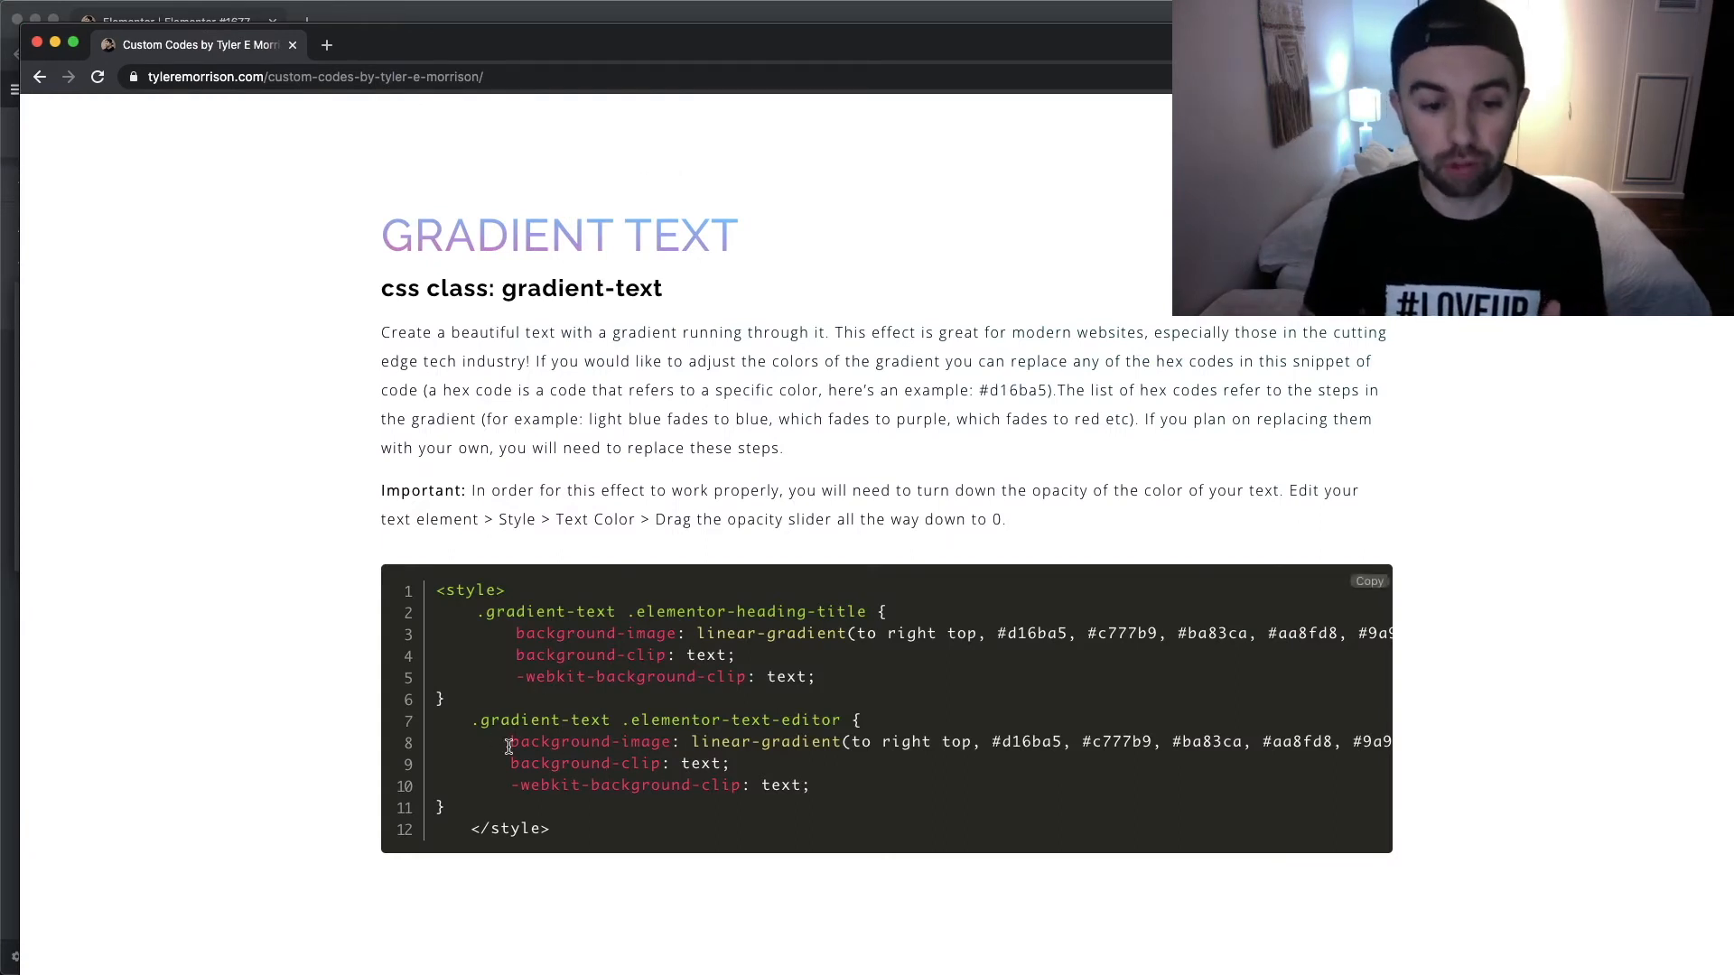
click(605, 16)
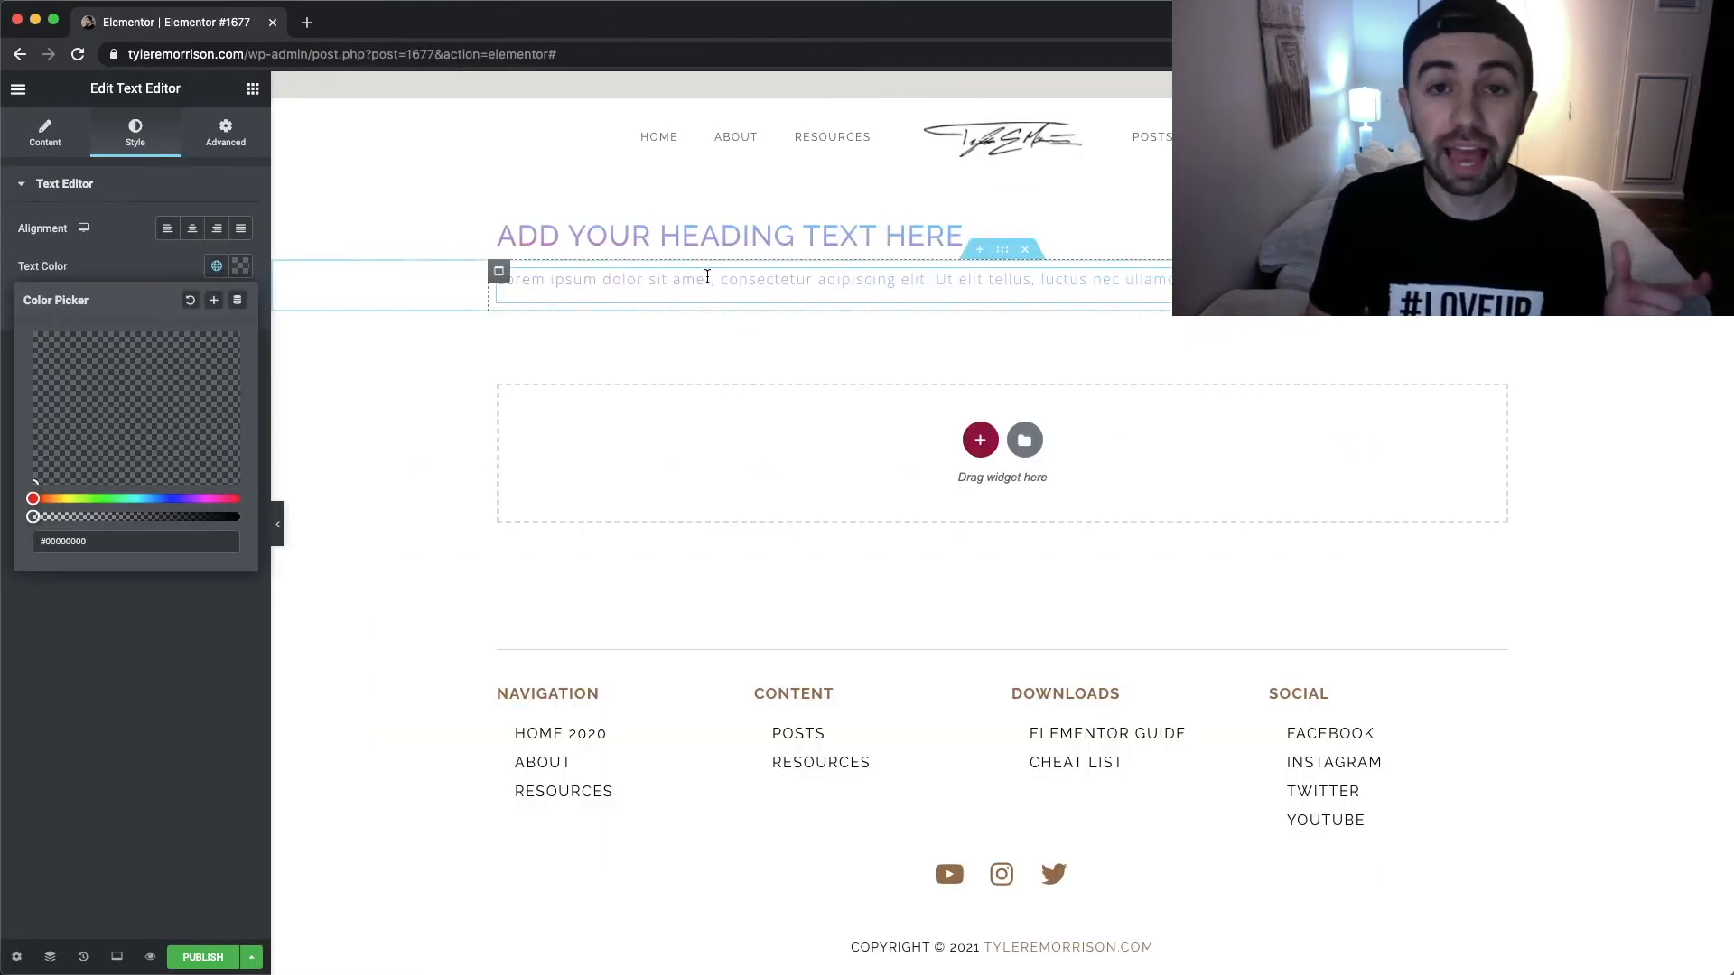
click(226, 131)
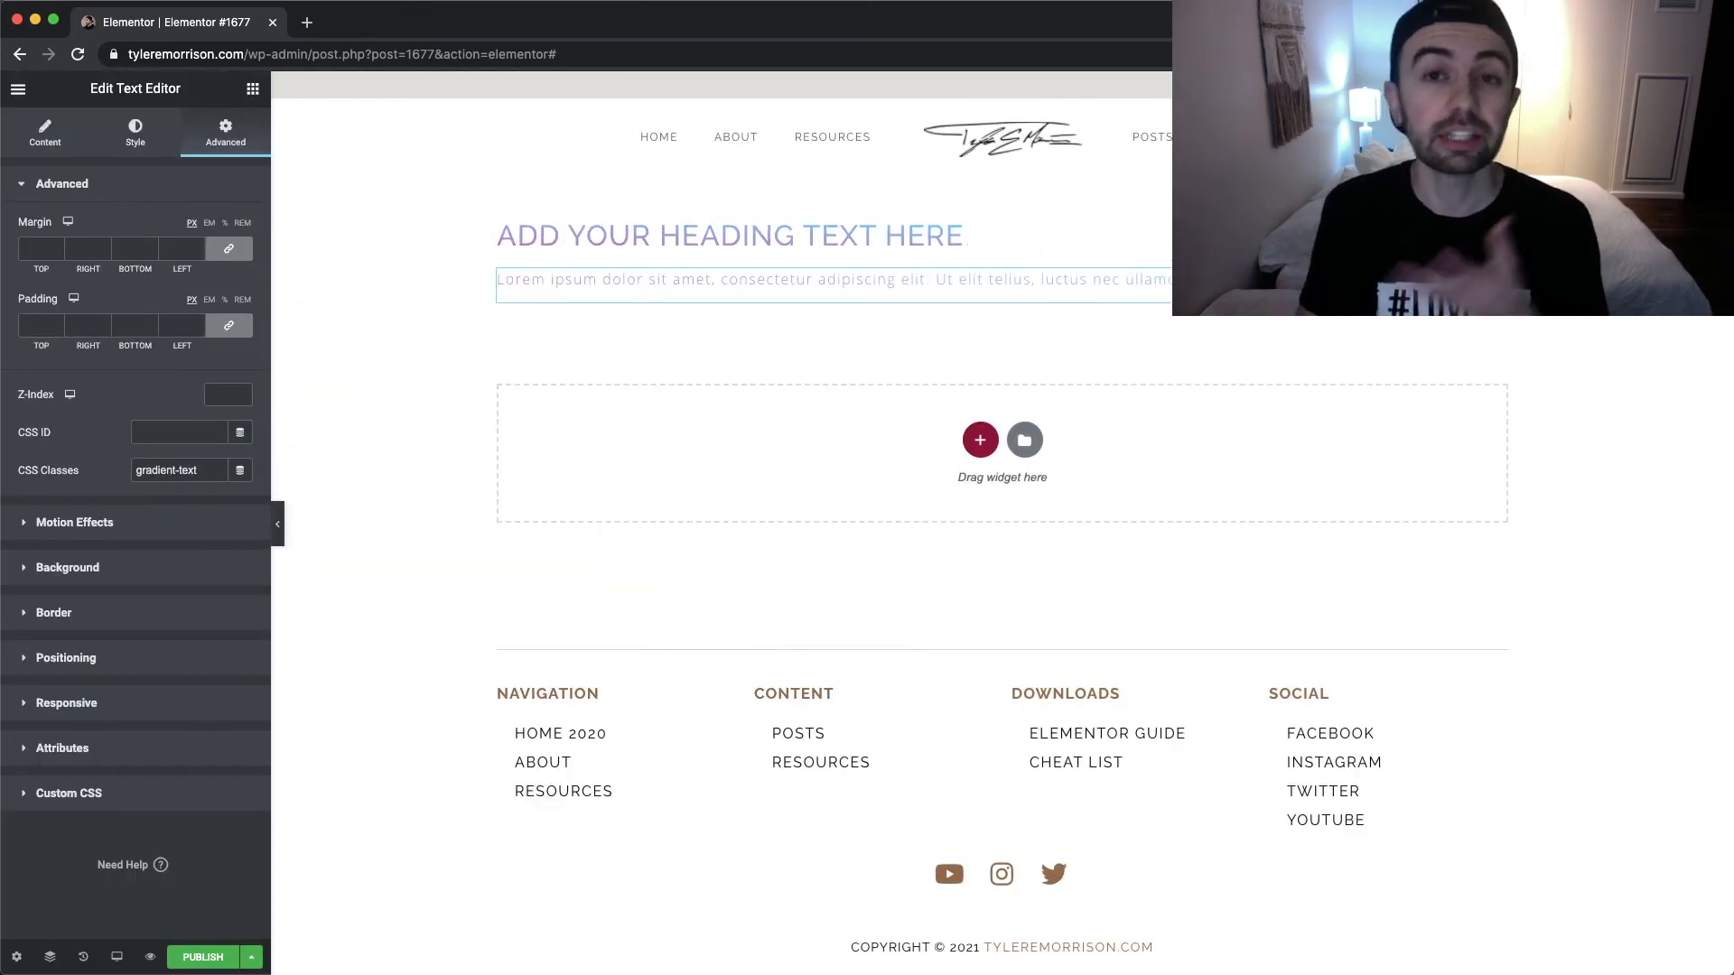
Look over the Black & White and Polaroid snippets and their class names on the custom codes page
key(super+grave)
scroll(953, 330, down, 6)
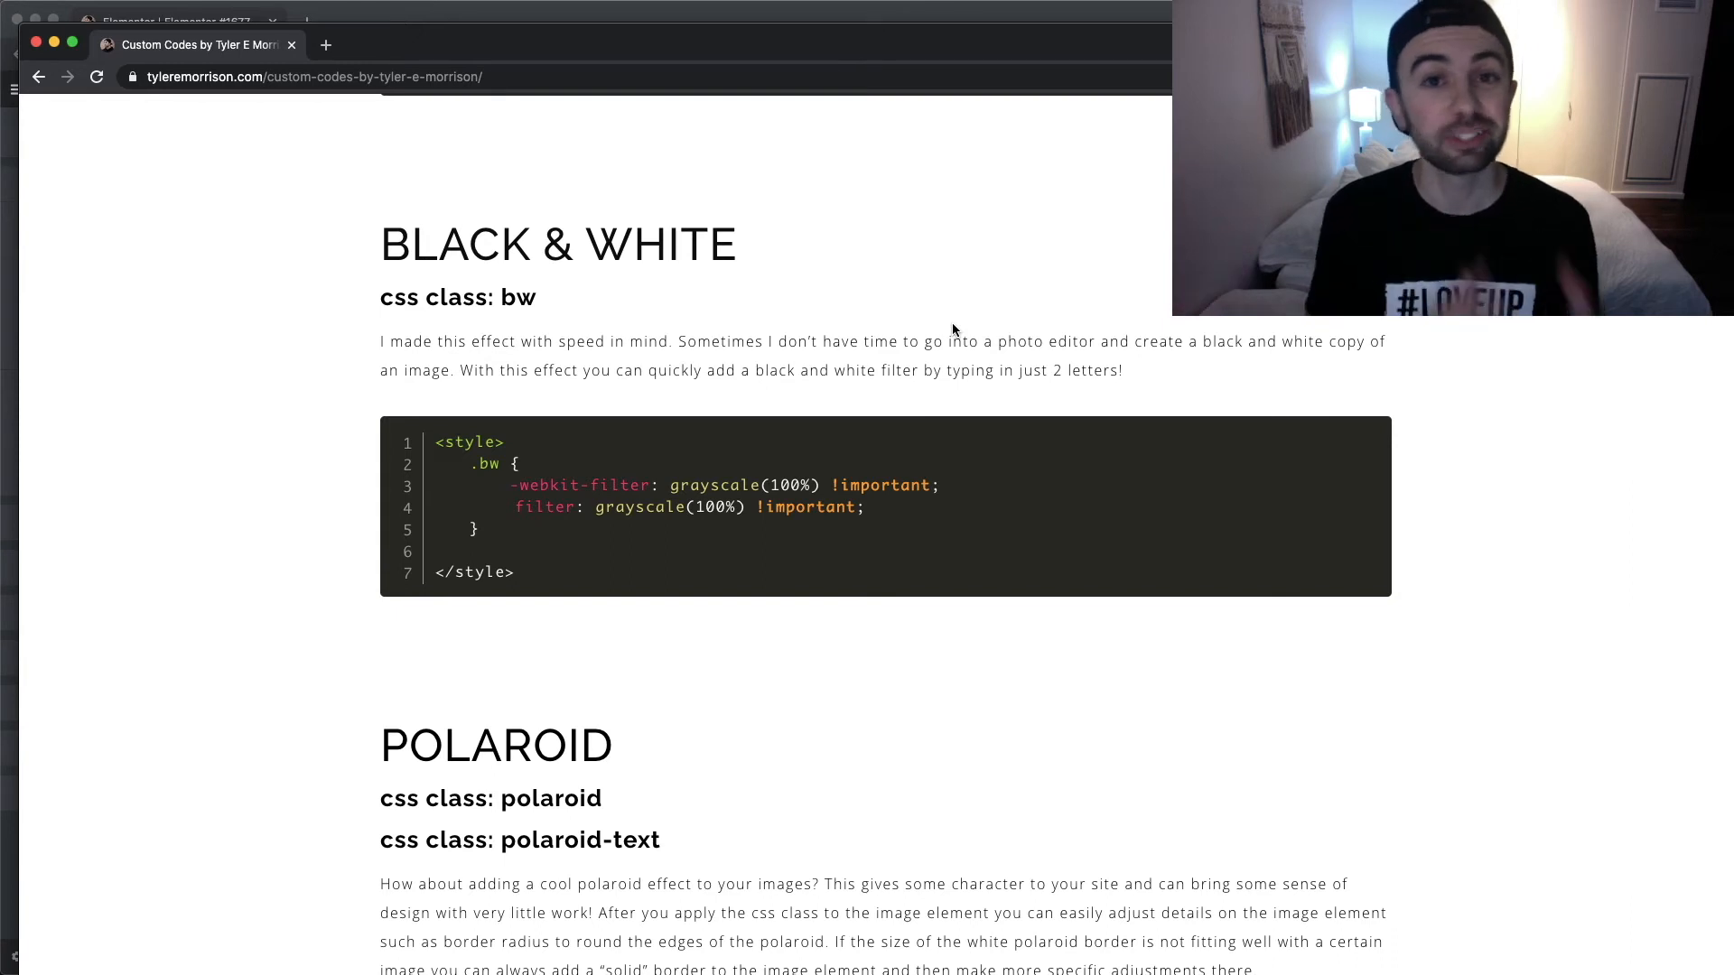
scroll(843, 337, down, 5)
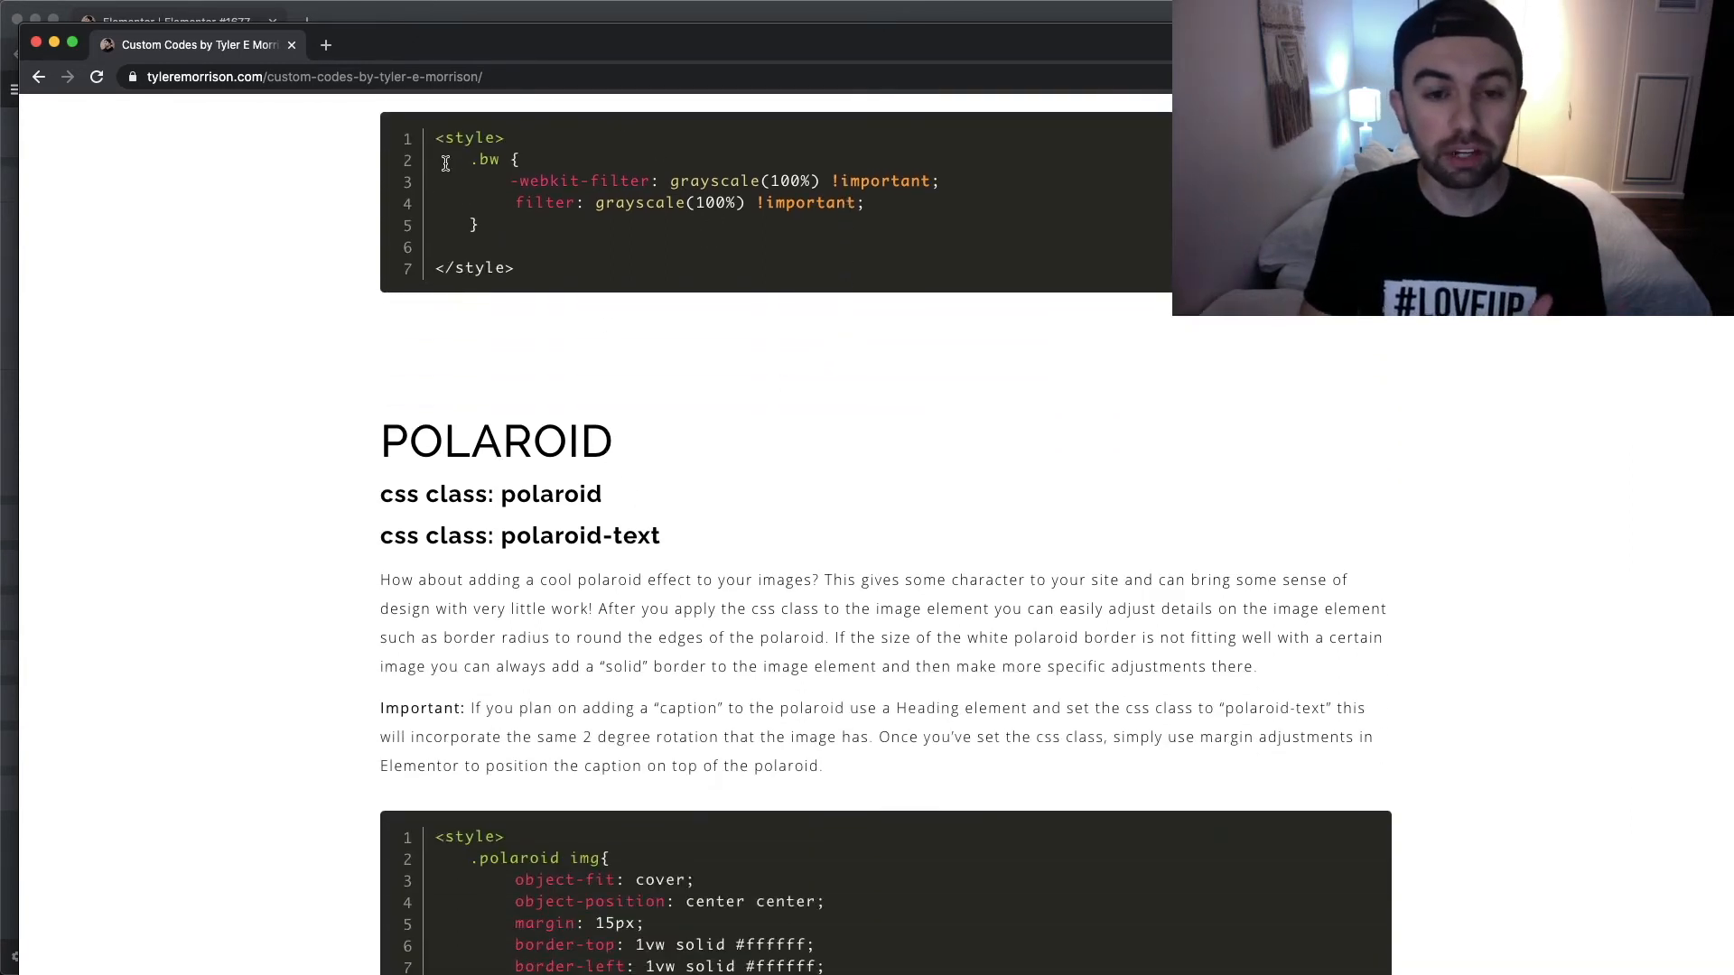
click(579, 16)
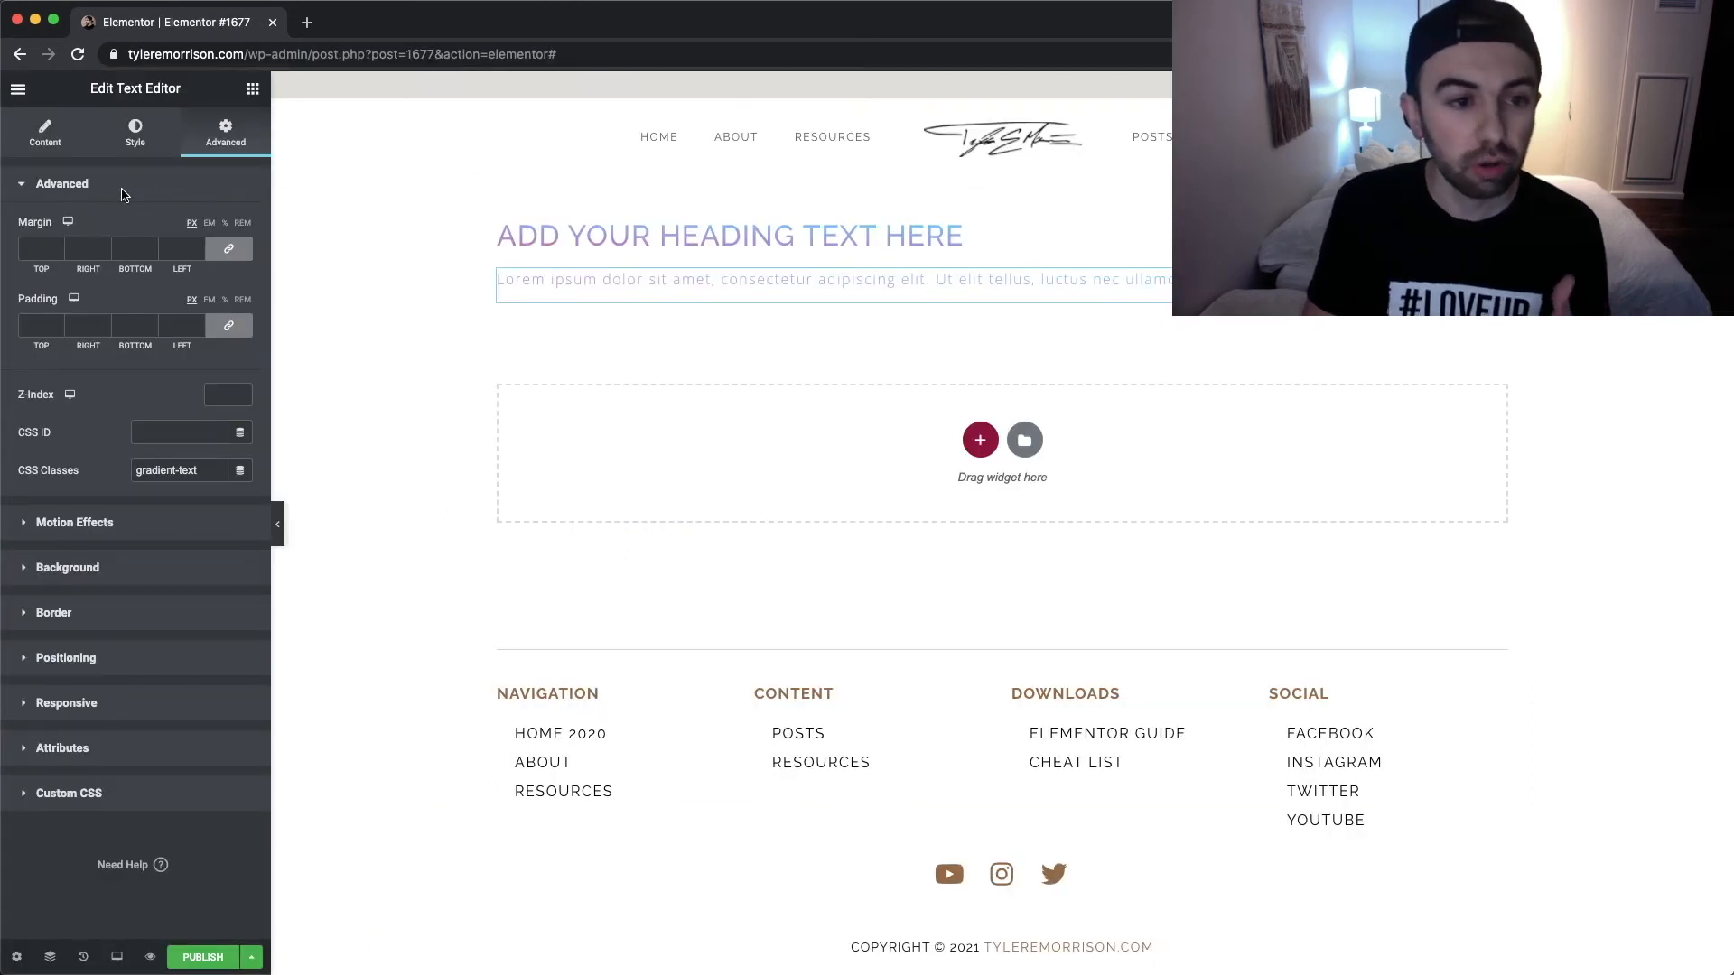
Add an Image widget below the text with the portrait photo at 316 px wide, and give it the CSS class polaroid
click(45, 134)
click(26, 89)
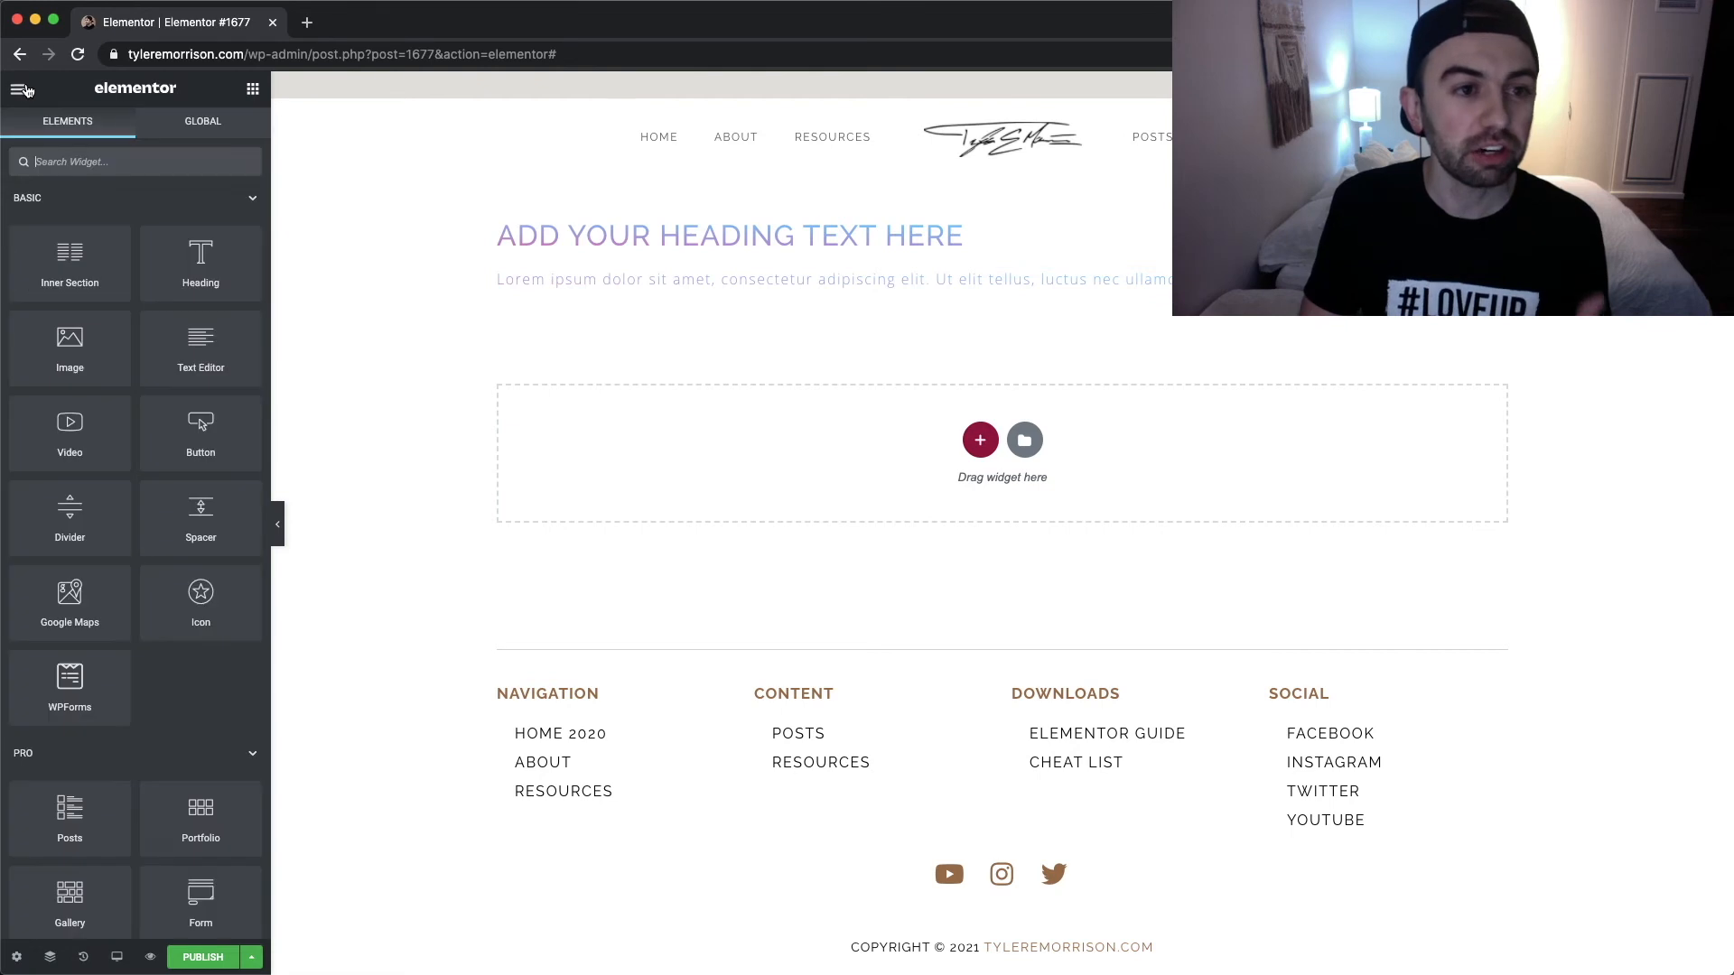
drag(81, 352, 898, 443)
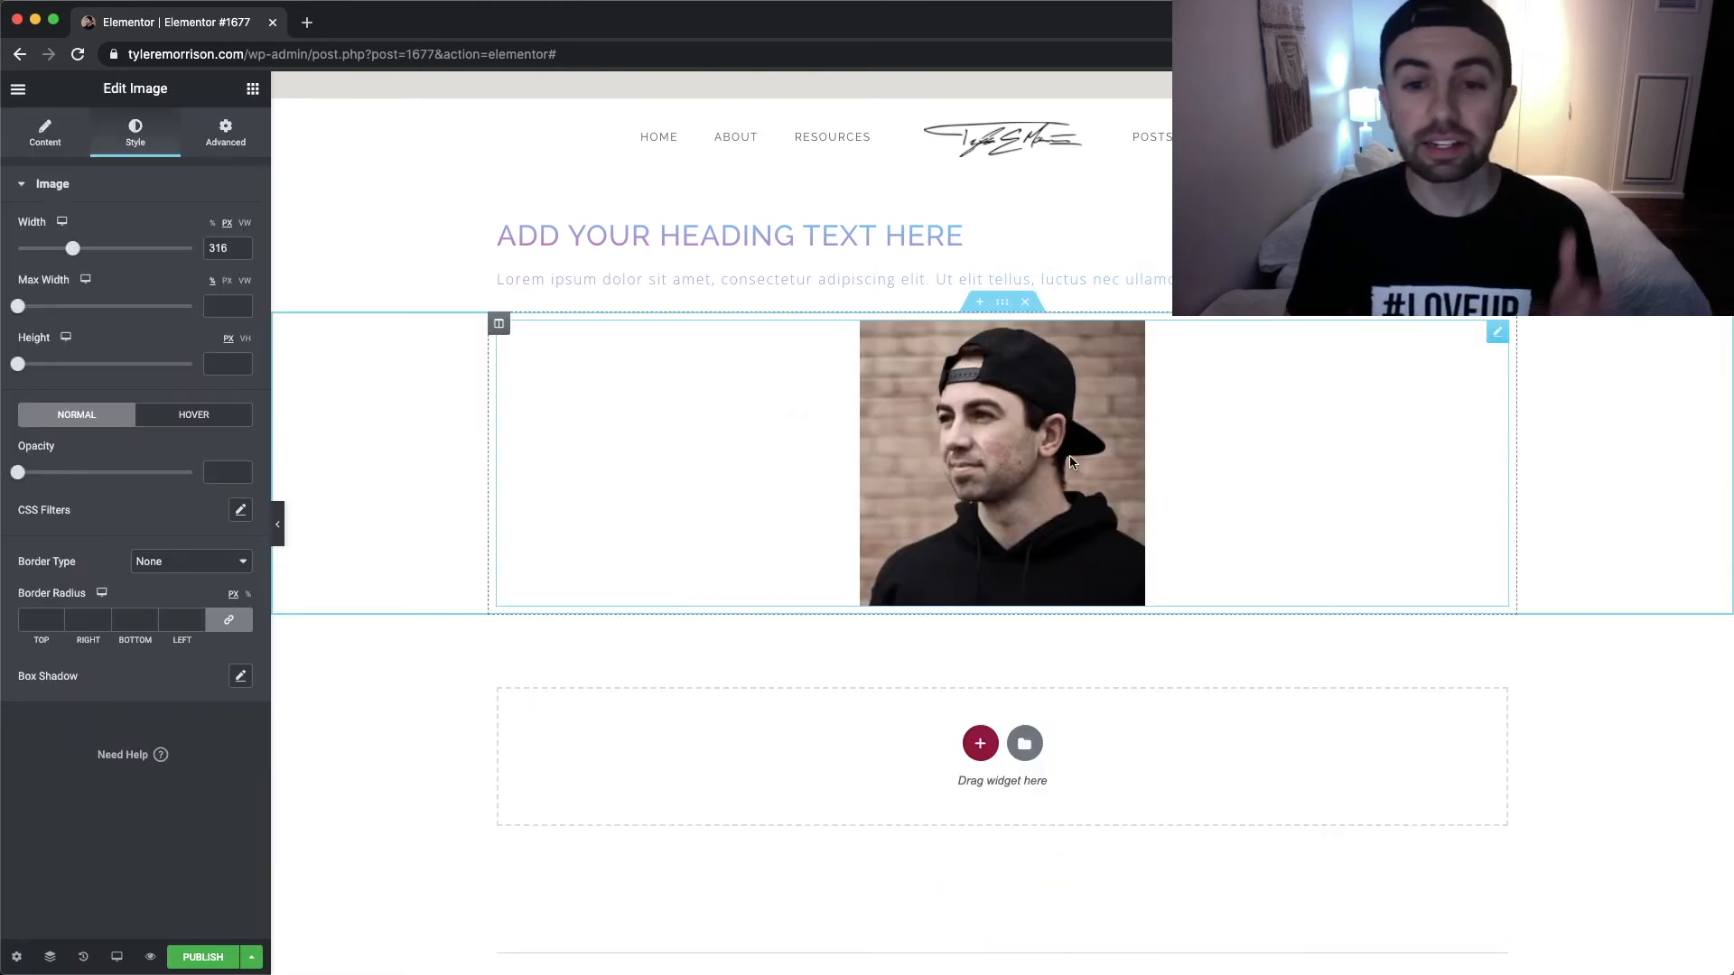
click(226, 132)
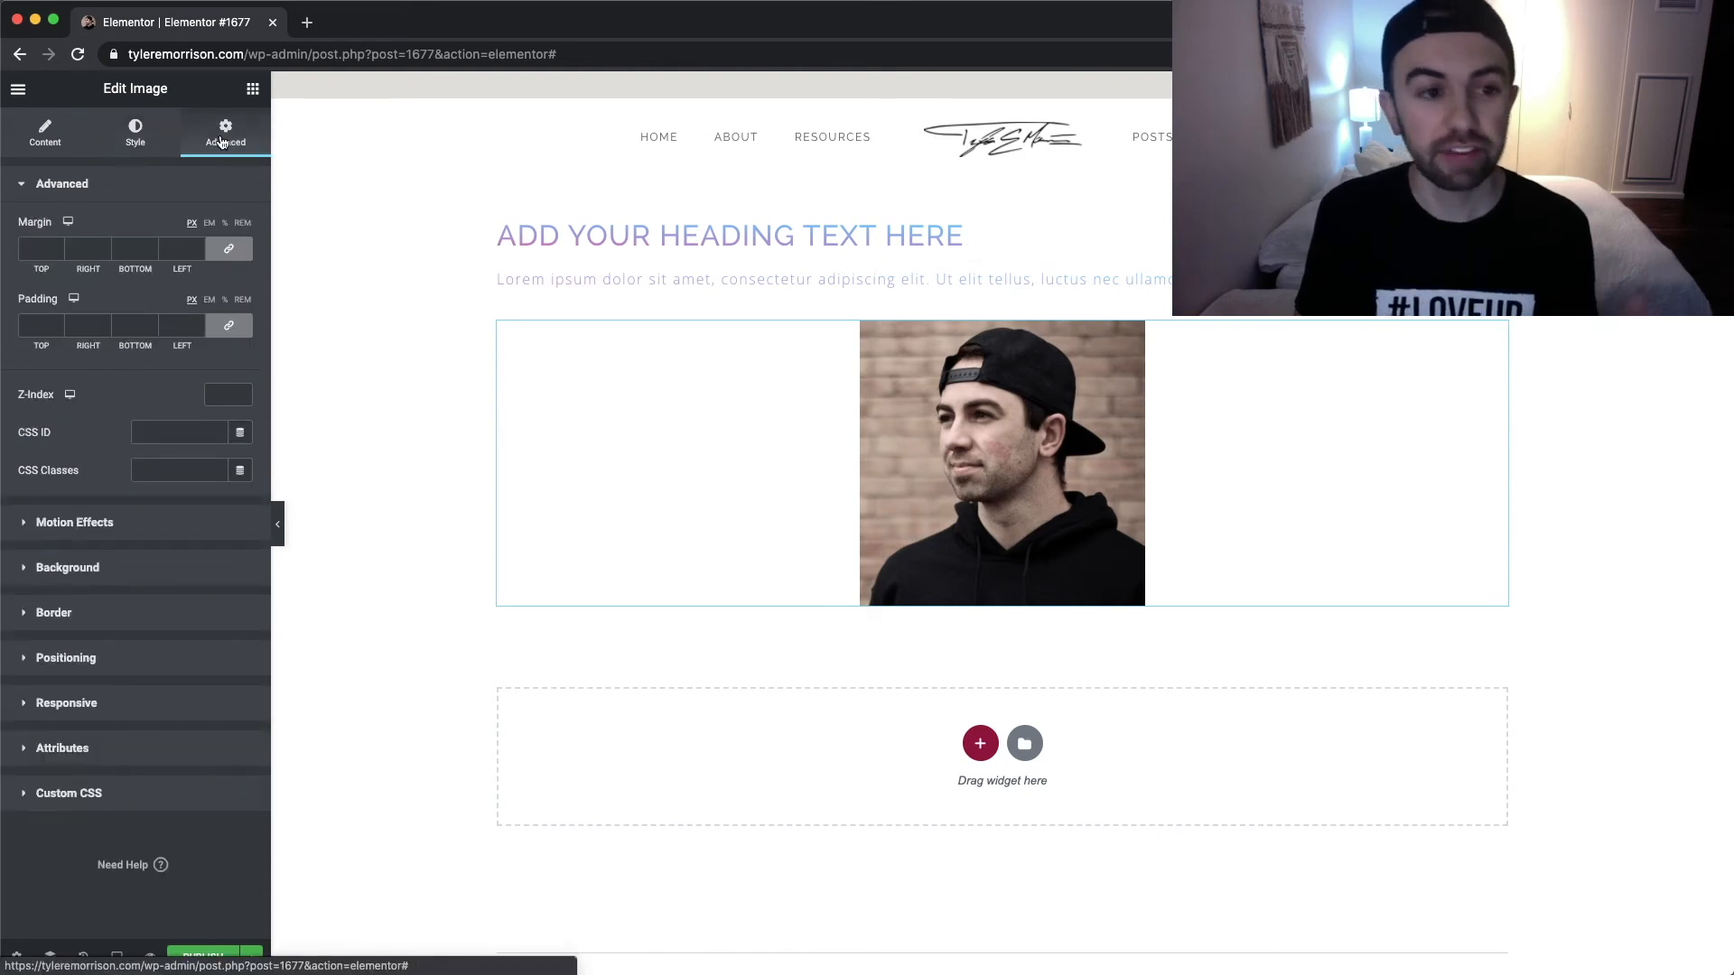
click(171, 472)
text(pola)
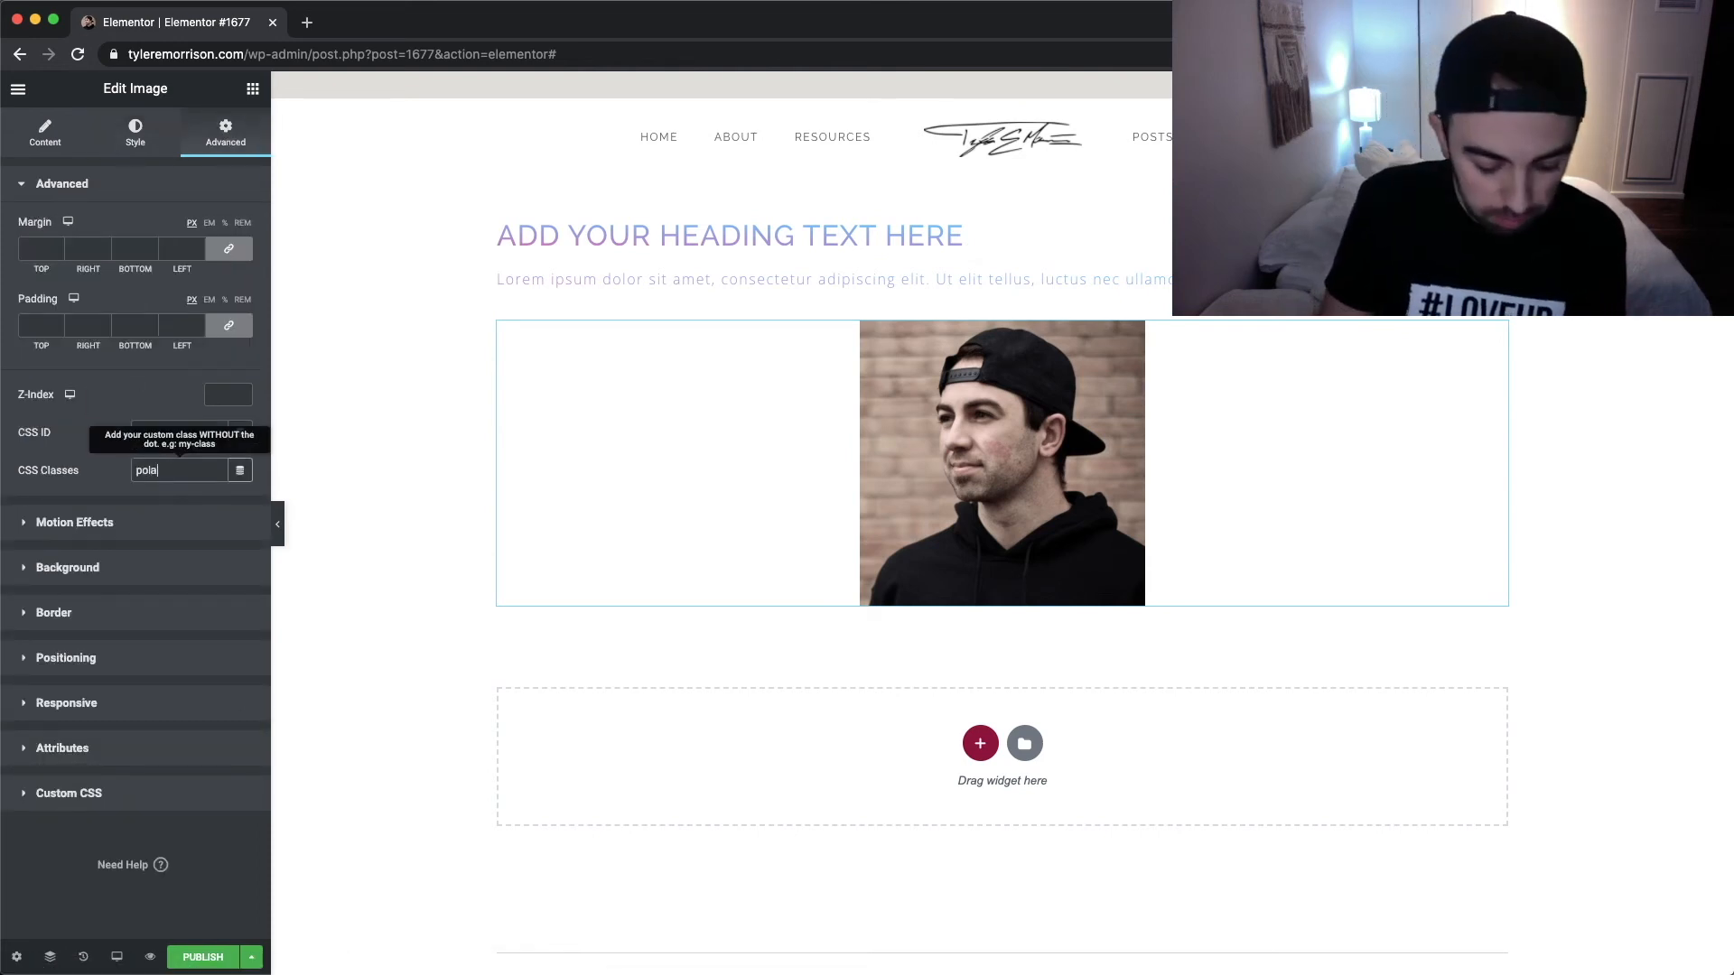
text(roid)
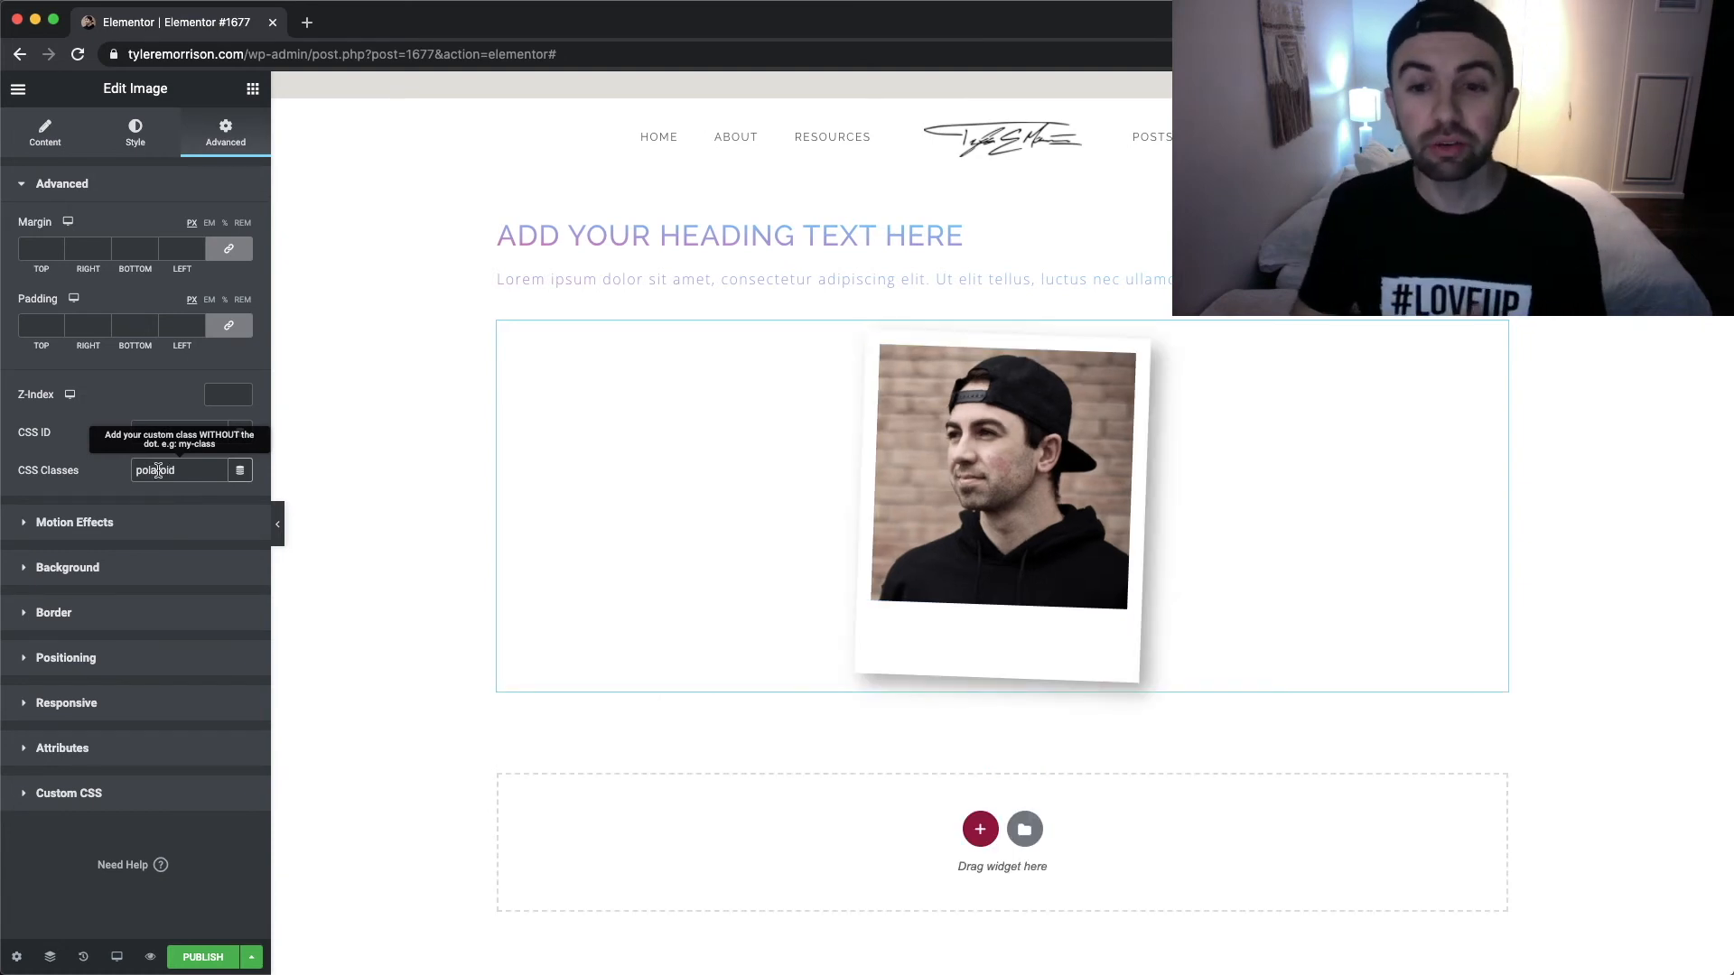
Reopen the polaroid image's settings and set its width to 337 px
click(253, 89)
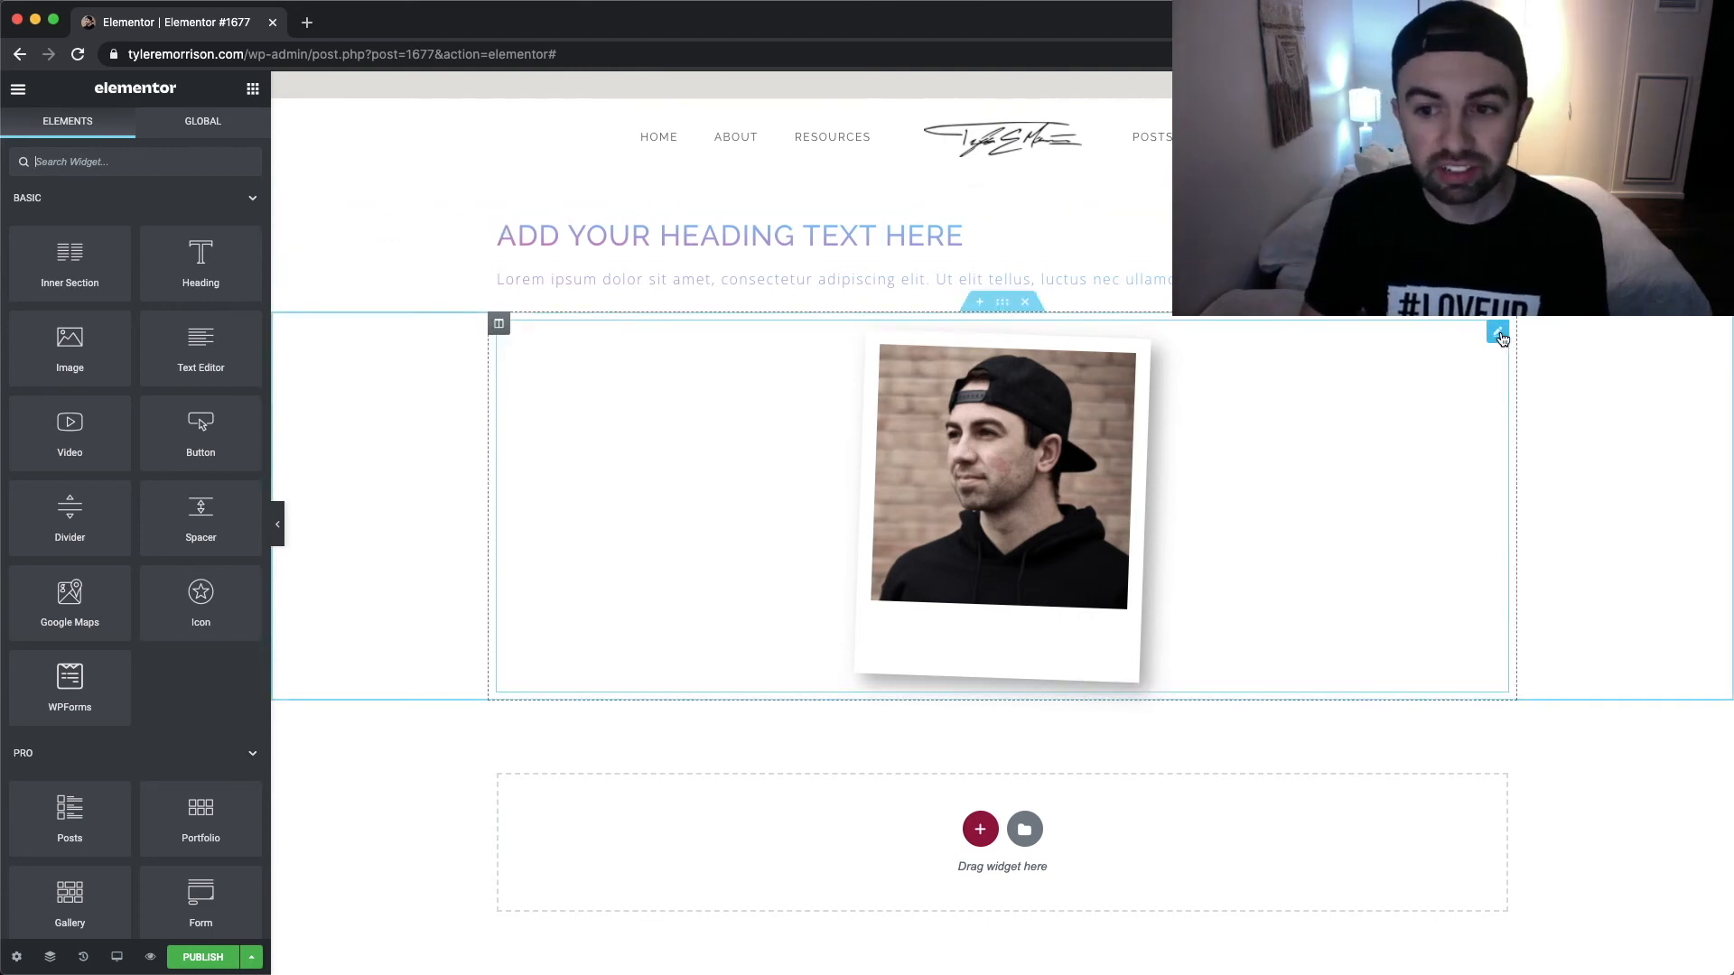
click(1498, 333)
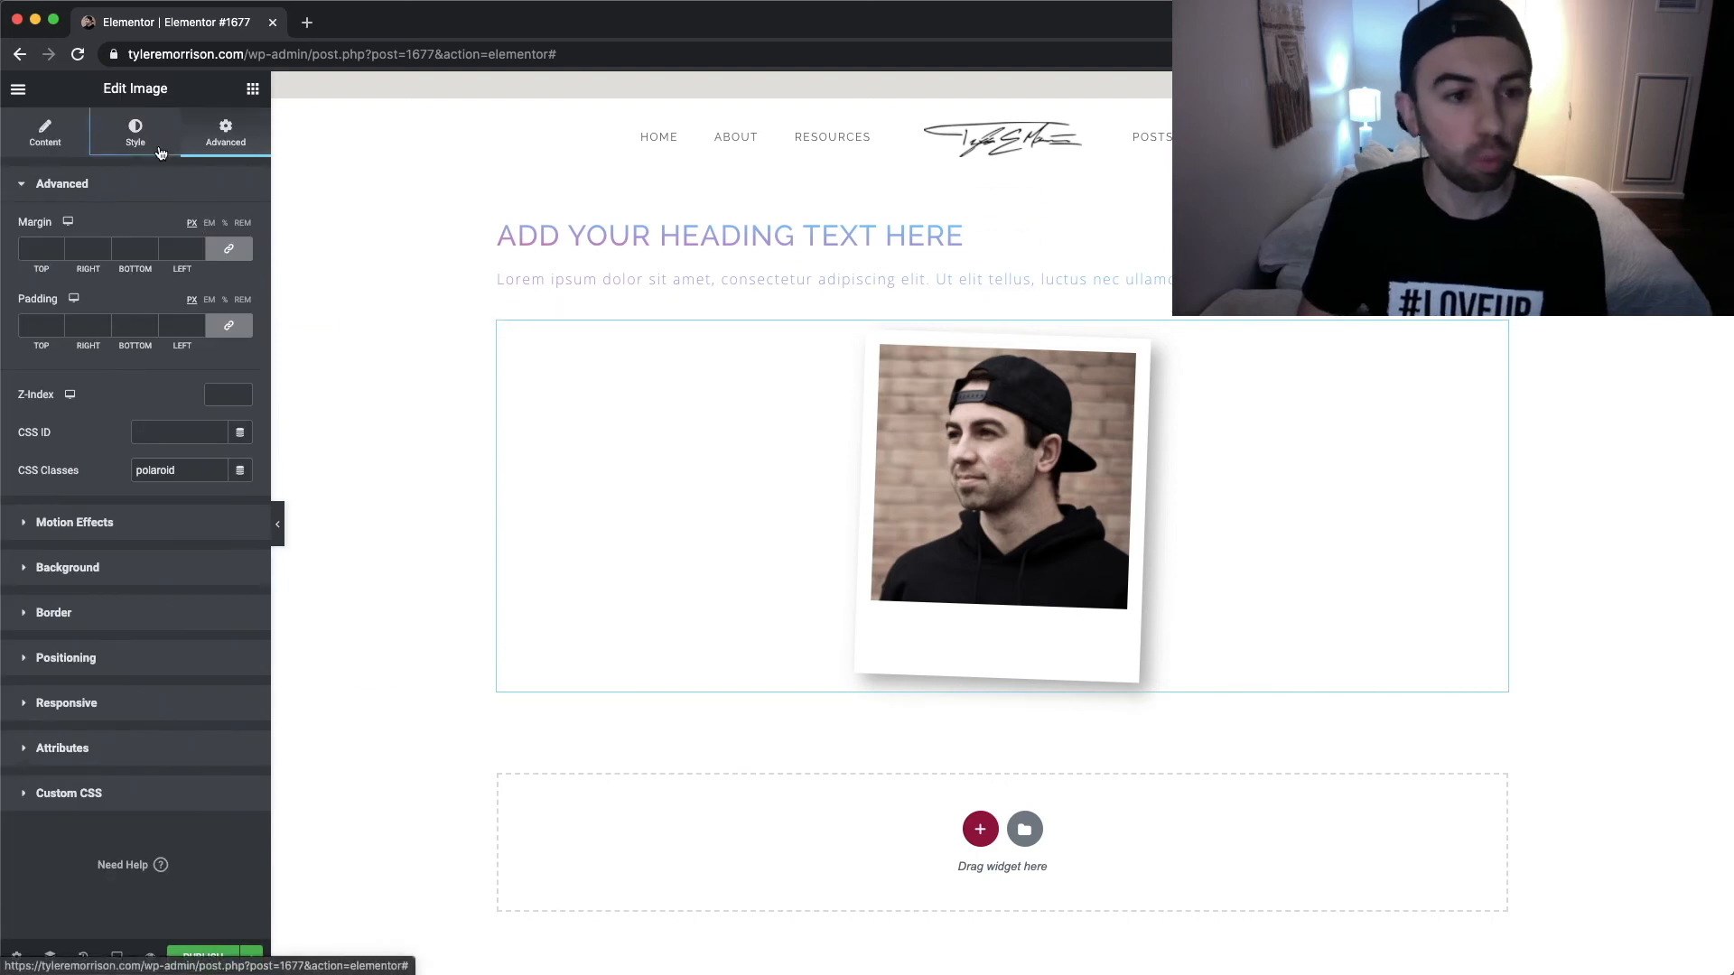
click(135, 133)
mouse_move(72, 249)
mouse_down()
mouse_move(56, 250)
mouse_move(79, 253)
mouse_up()
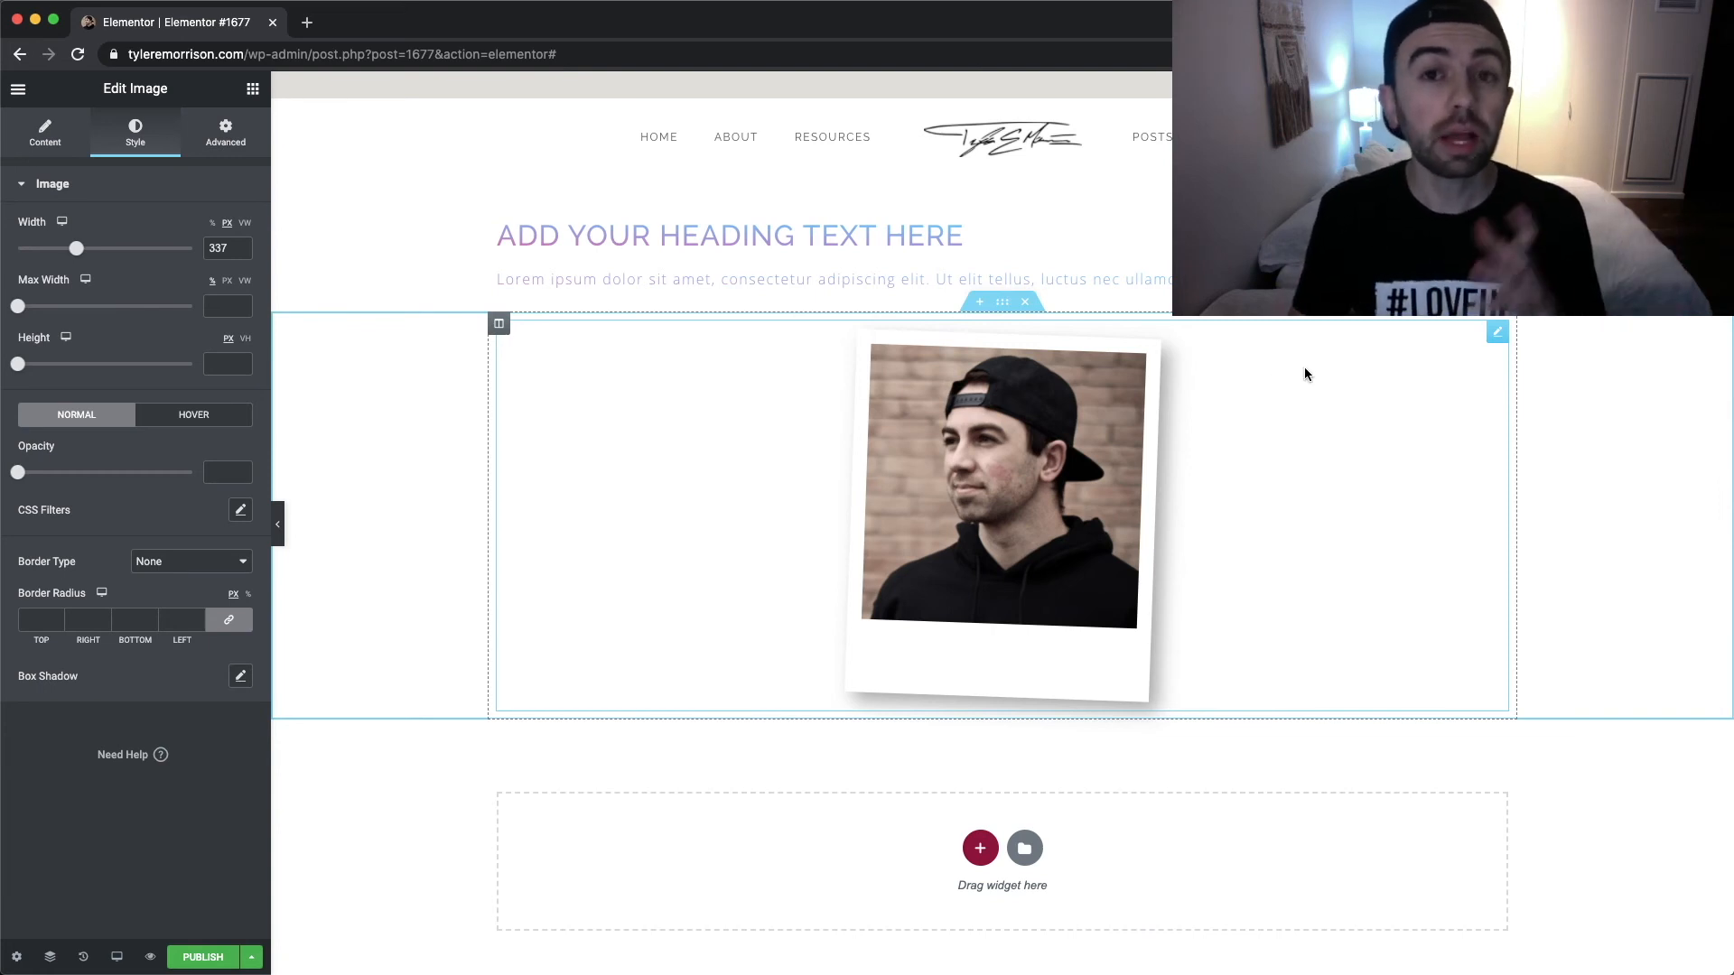
Add bw as a second CSS class on the image, after polaroid
click(218, 136)
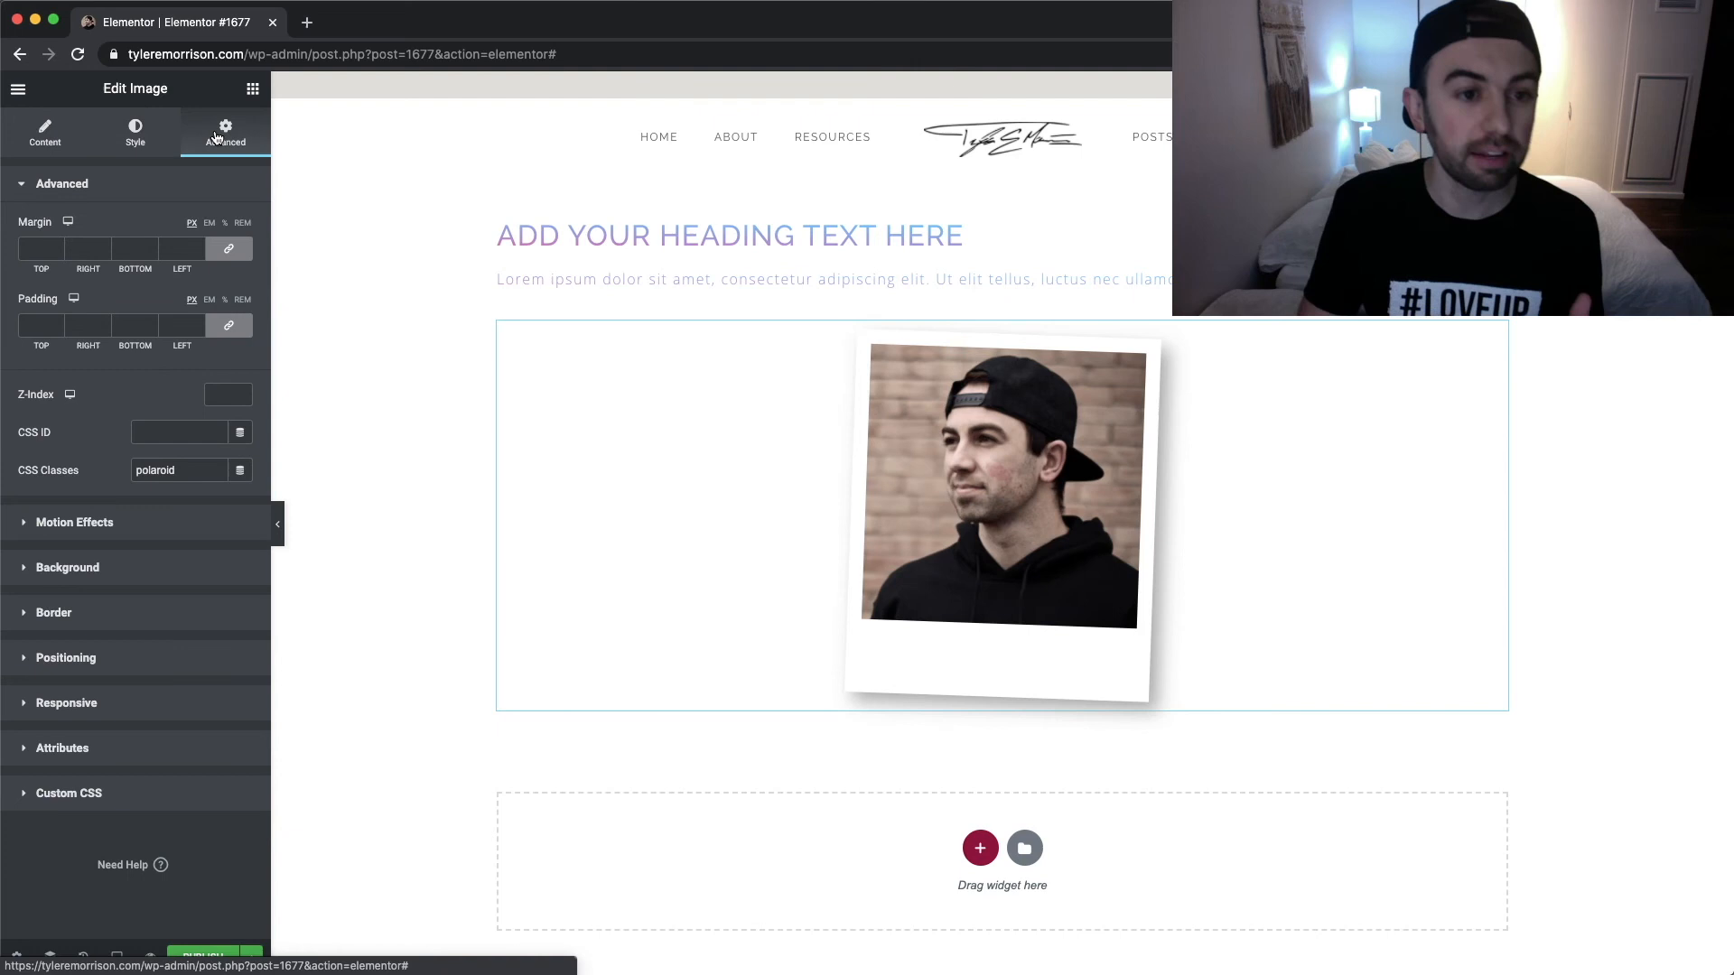
click(192, 470)
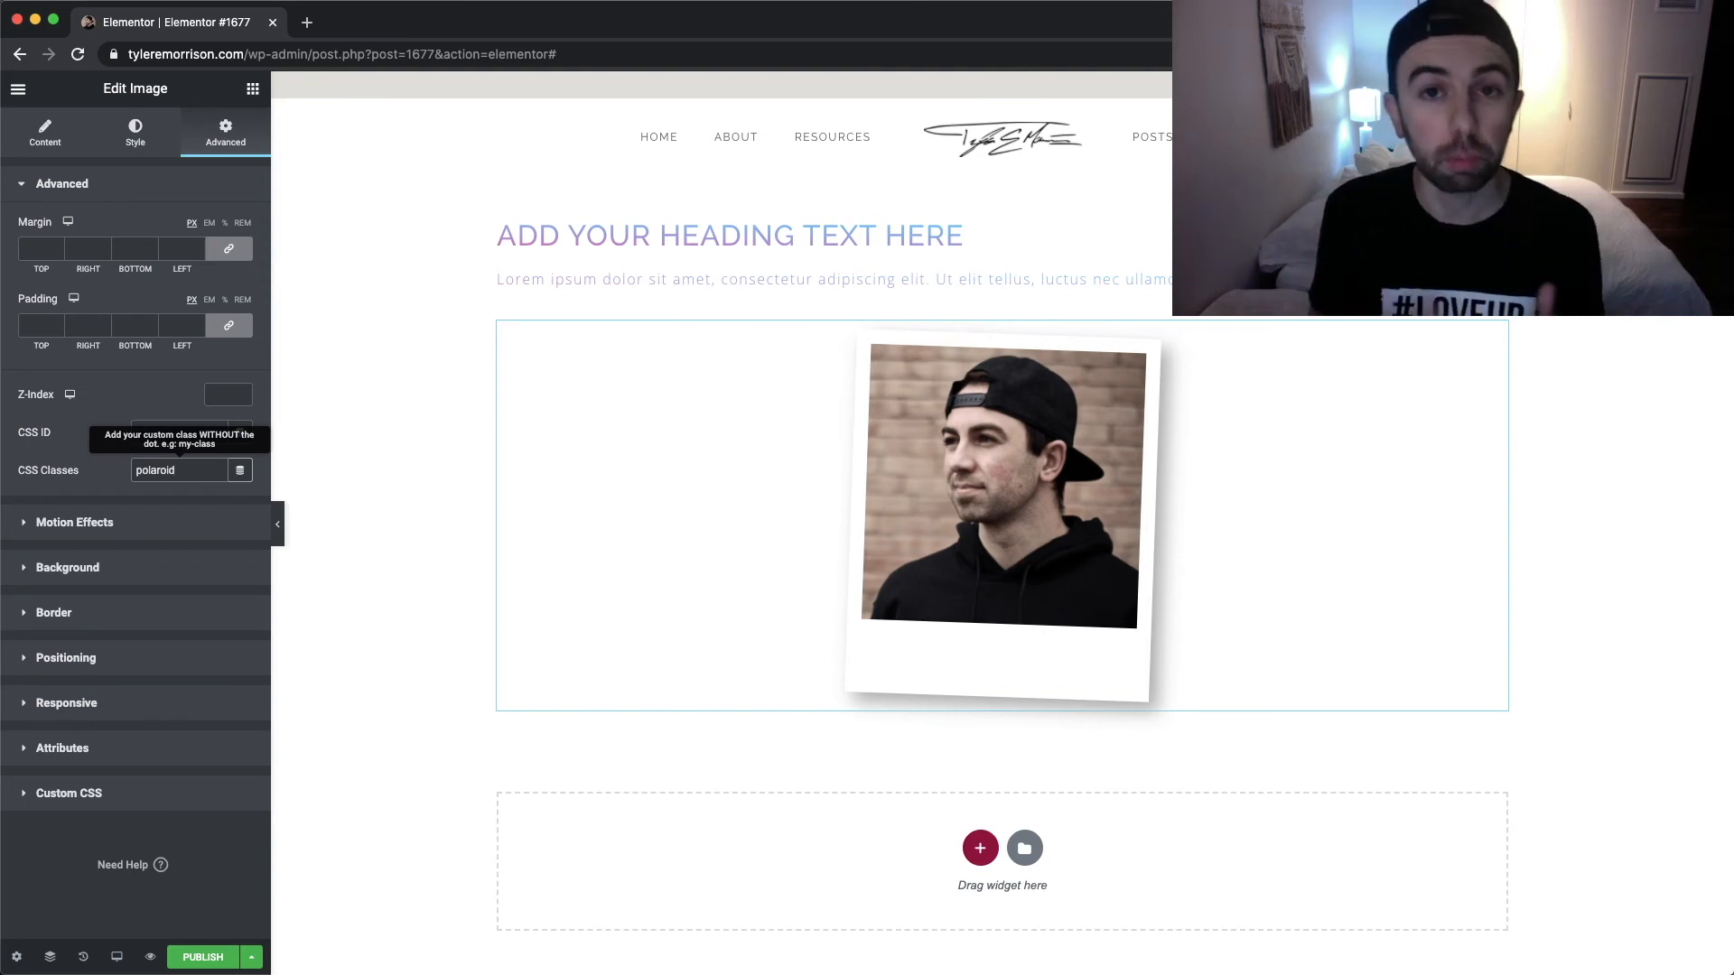
text(bw)
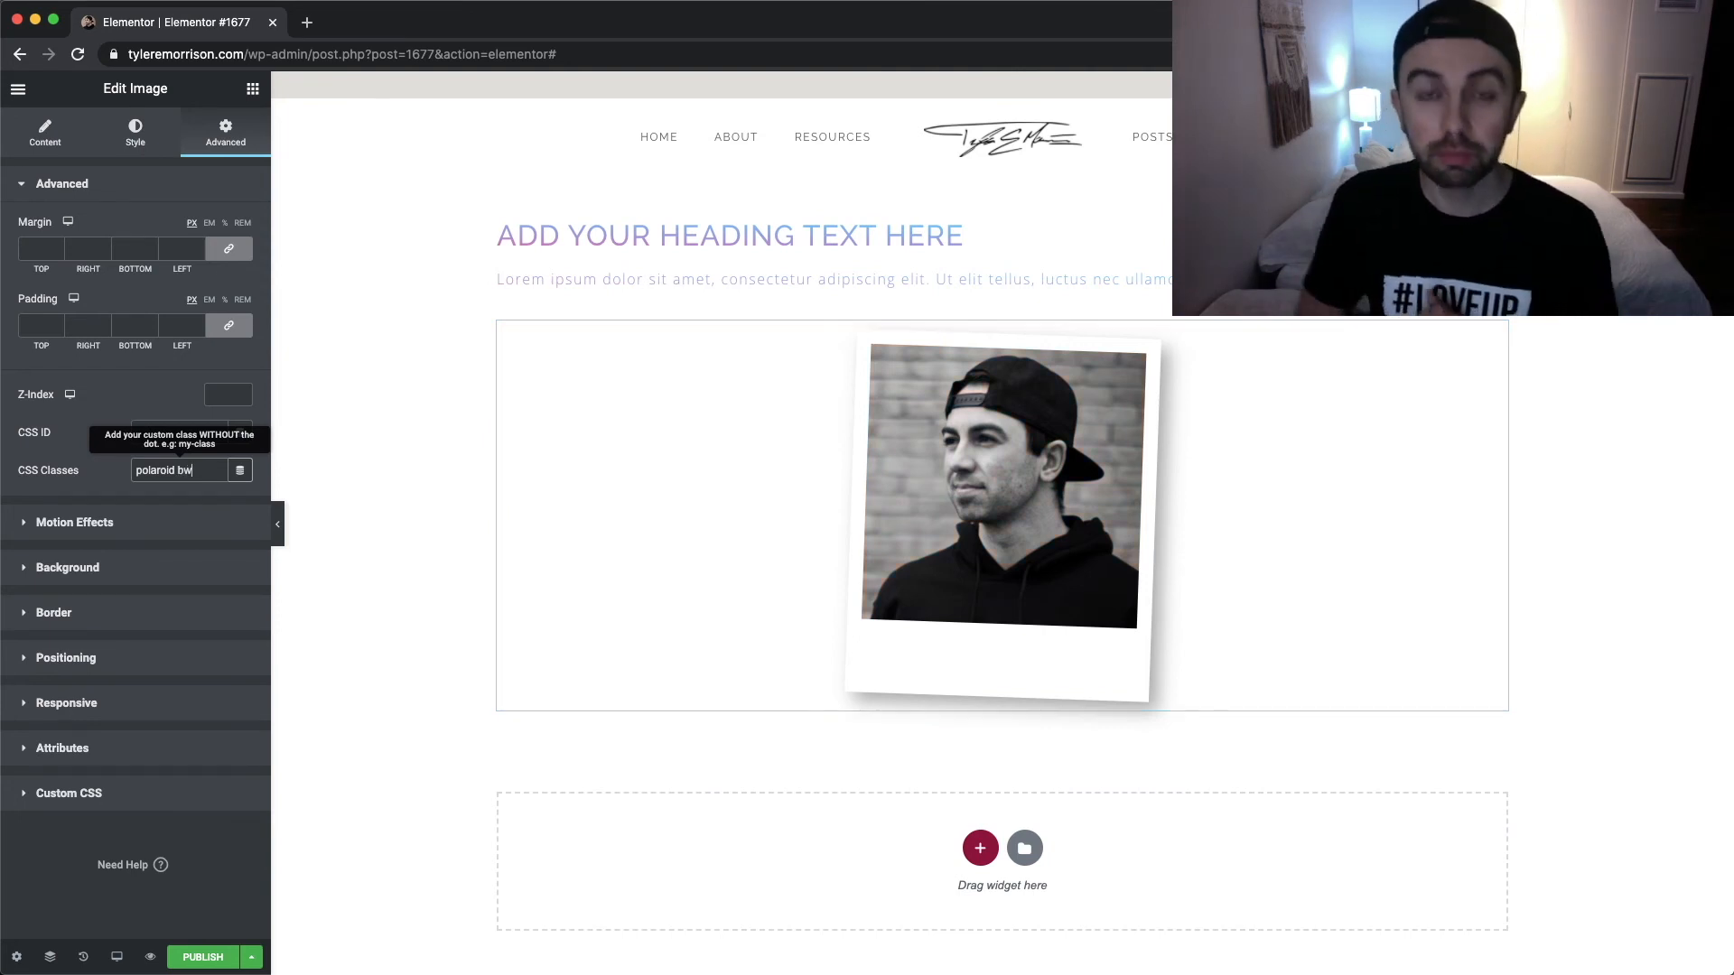
scroll(1405, 399, down, 3)
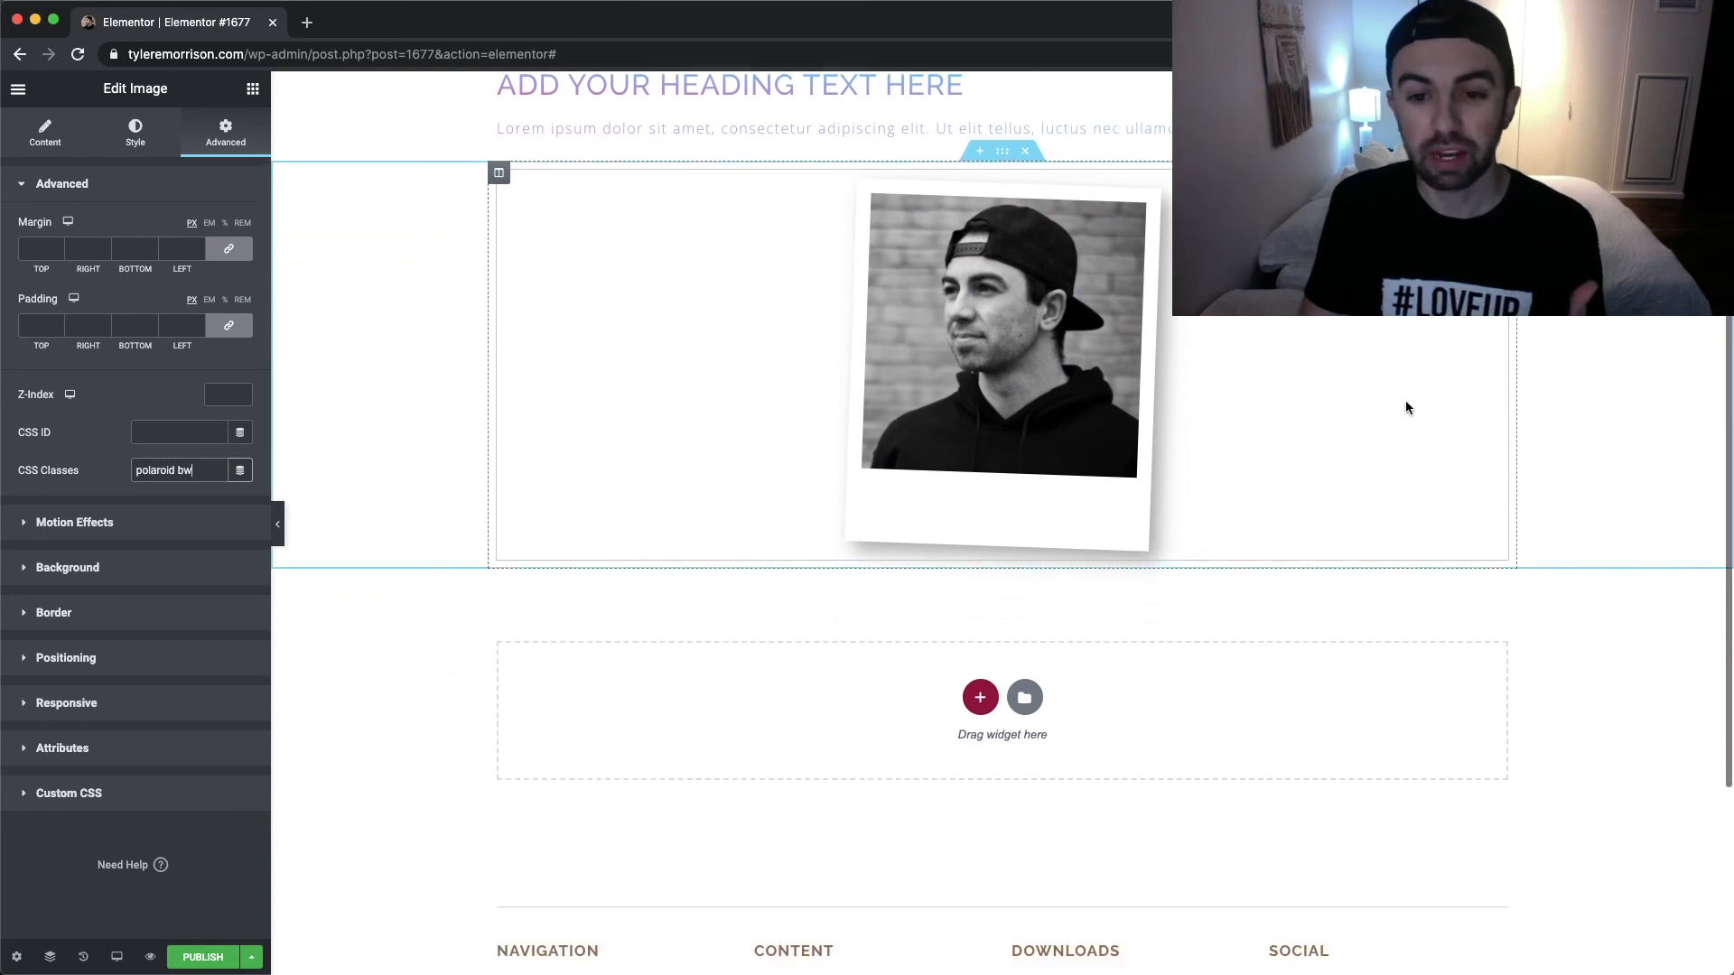
scroll(1406, 407, up, 1)
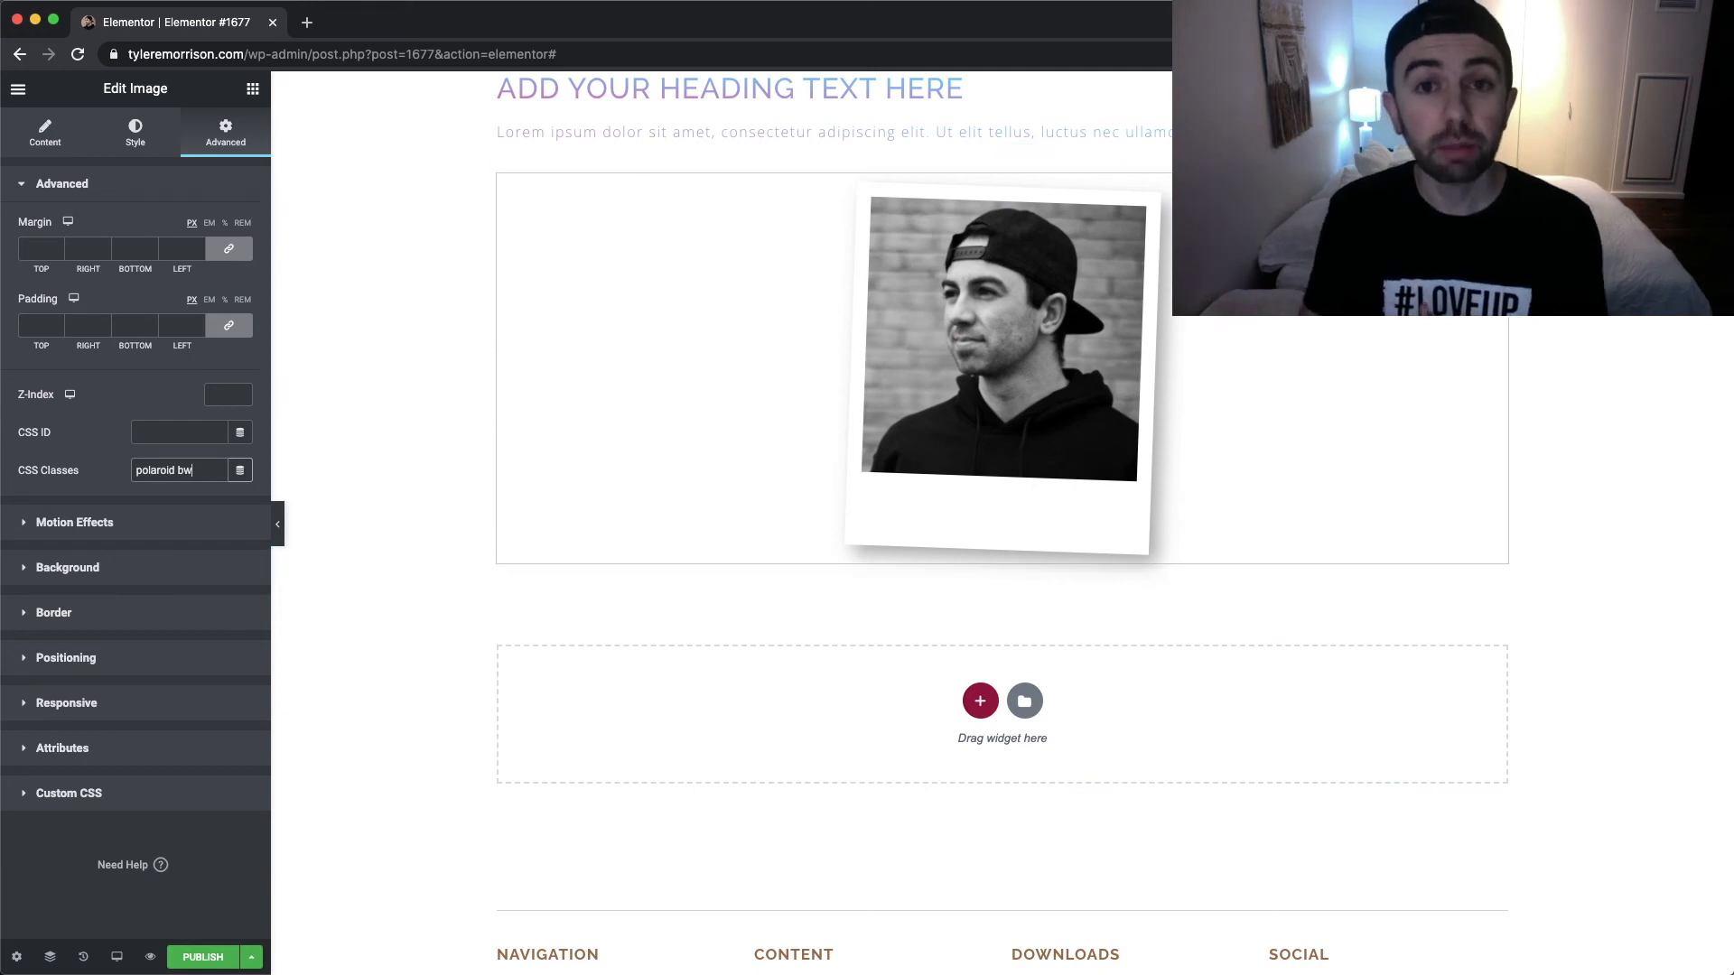
Glance at the custom codes page, add a Button widget below the image and give it the CSS class button-glow
key(super+grave)
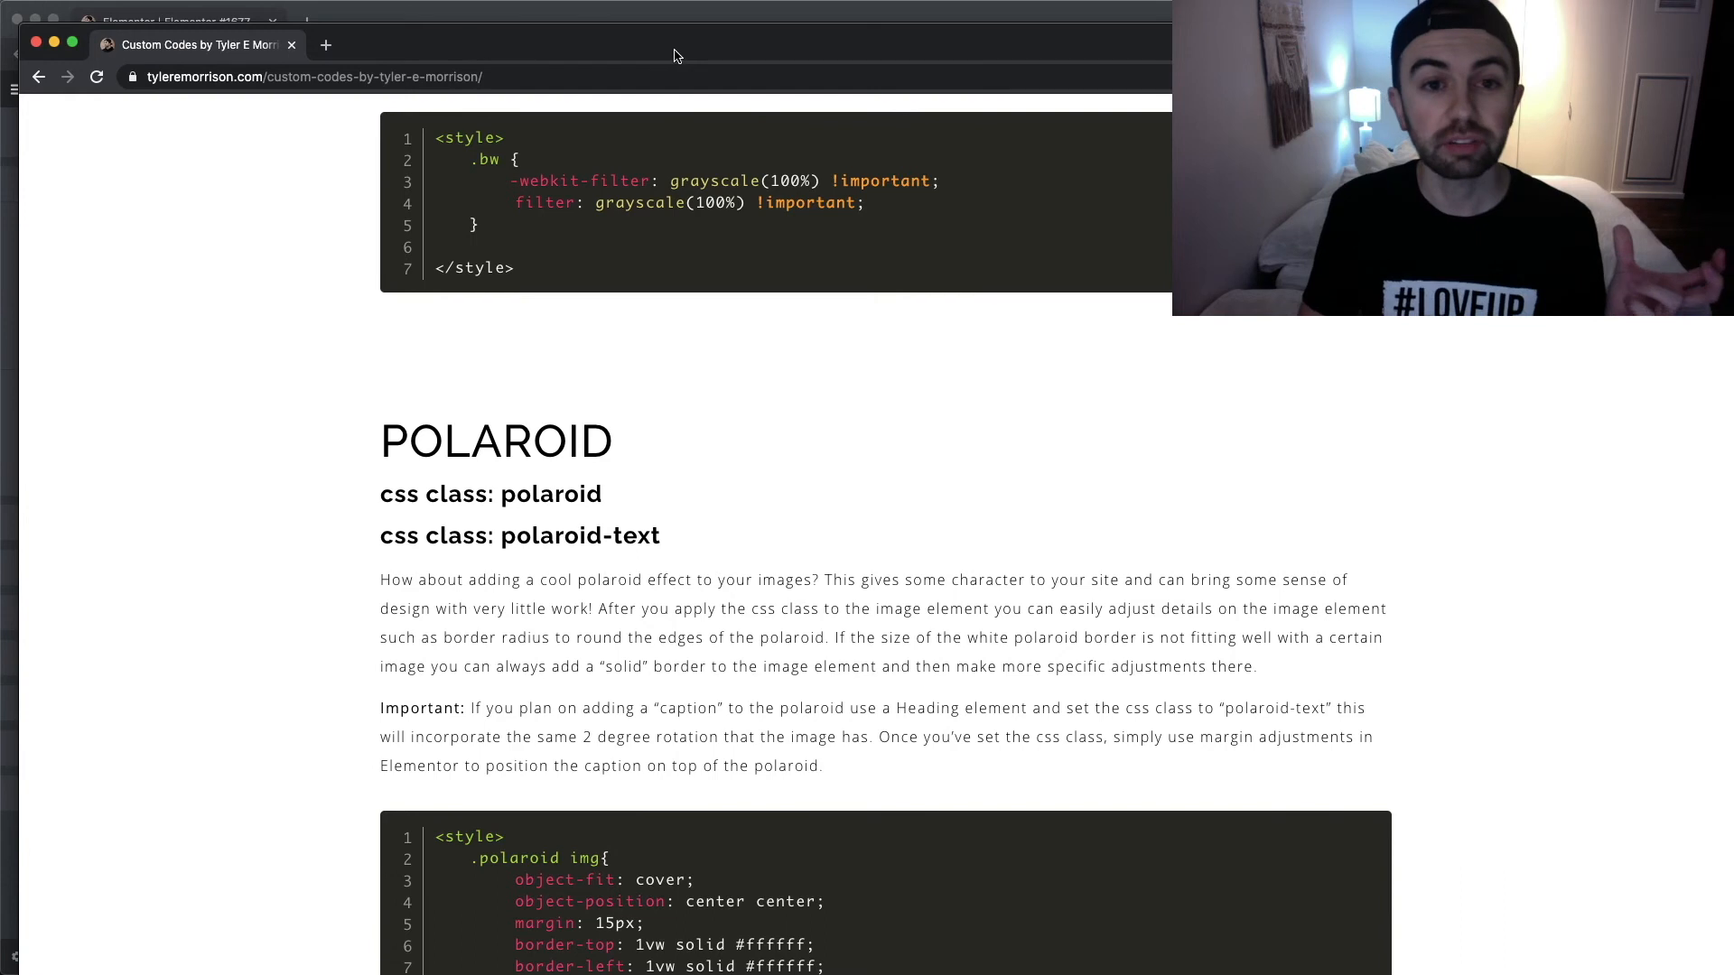
key(super+grave)
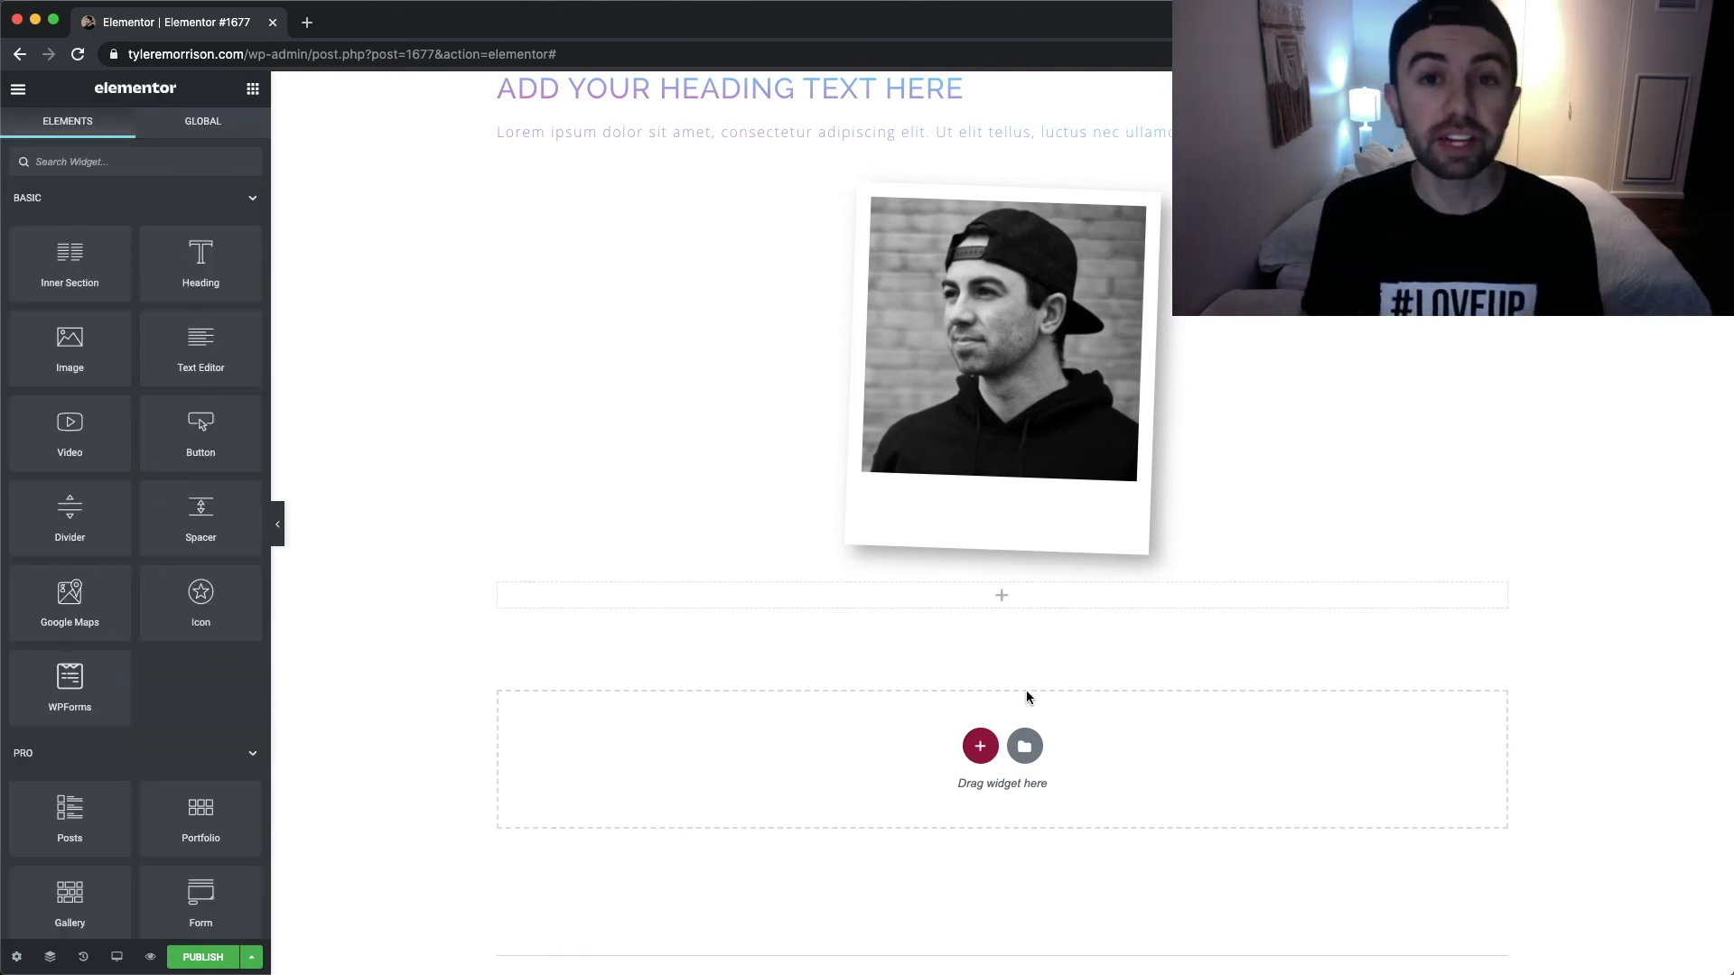
drag(175, 445, 762, 596)
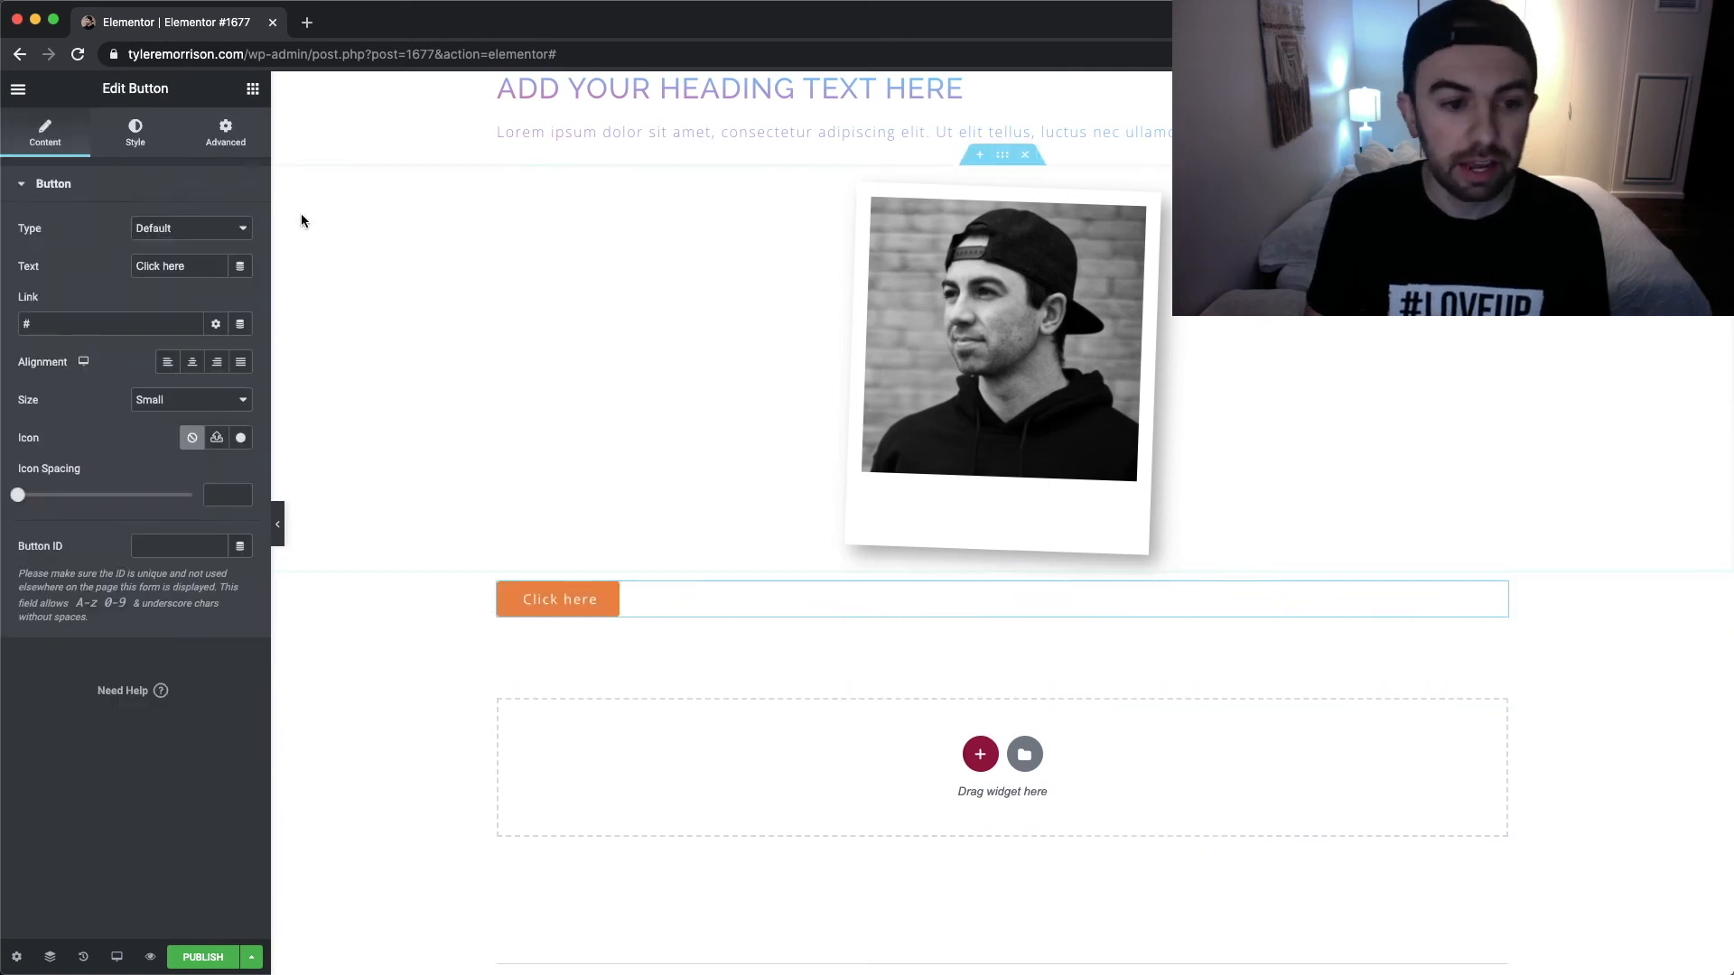
click(233, 131)
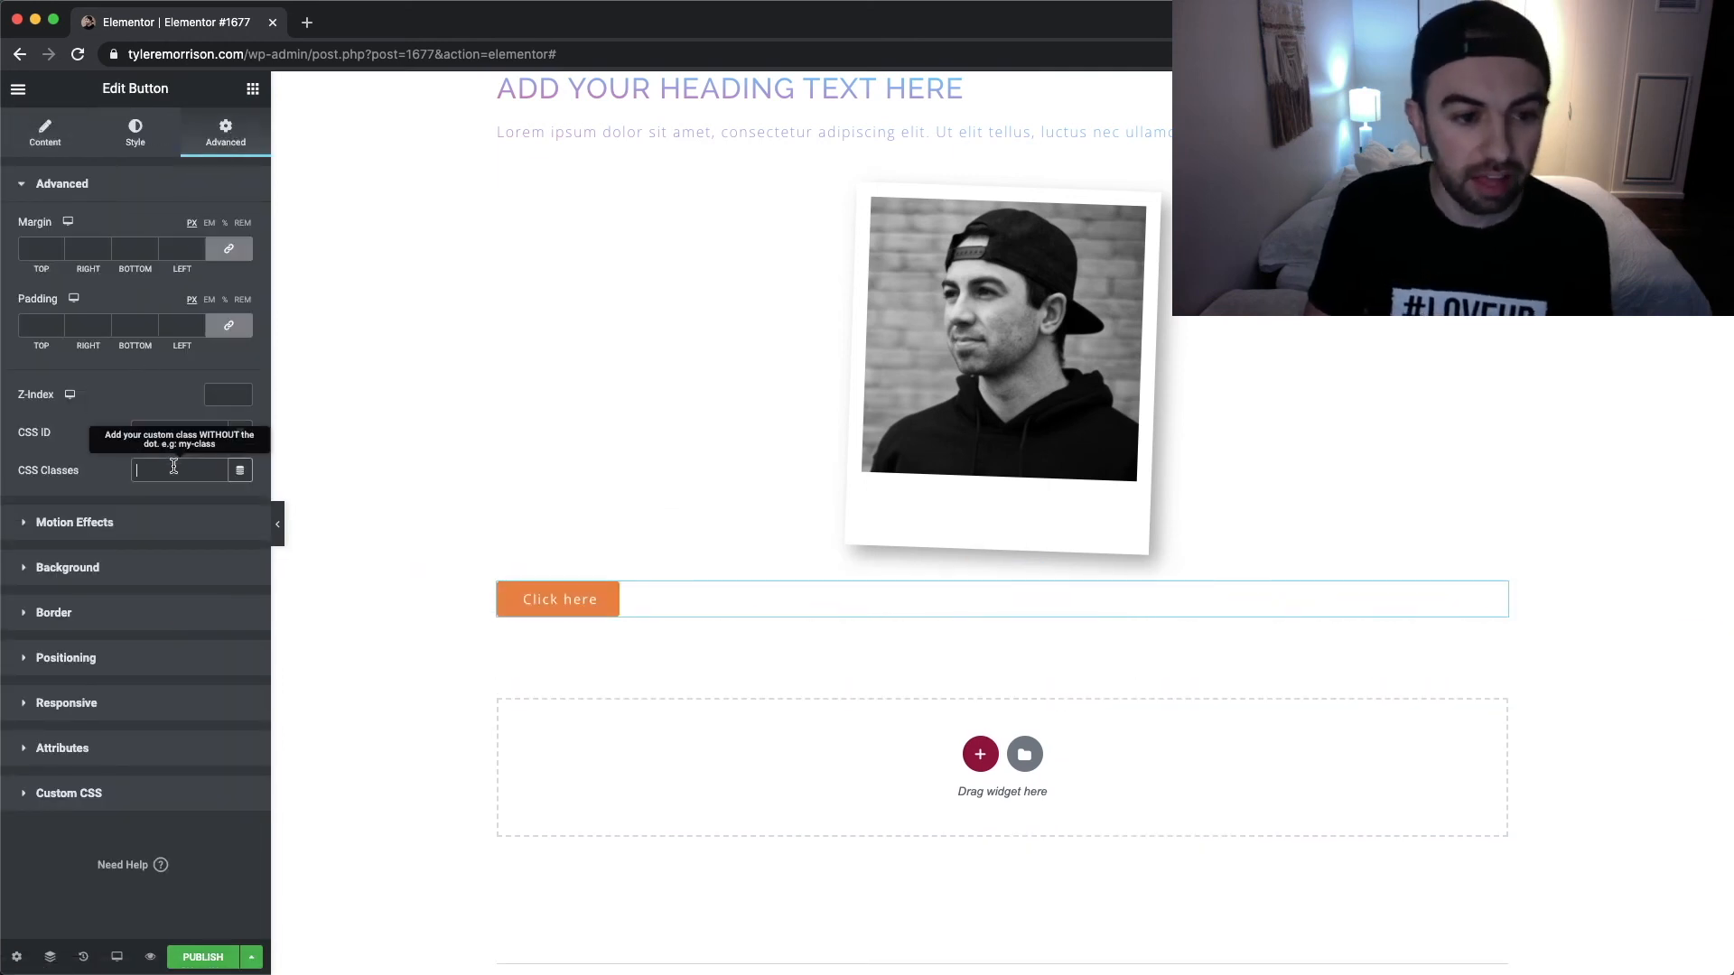
text(button-glow)
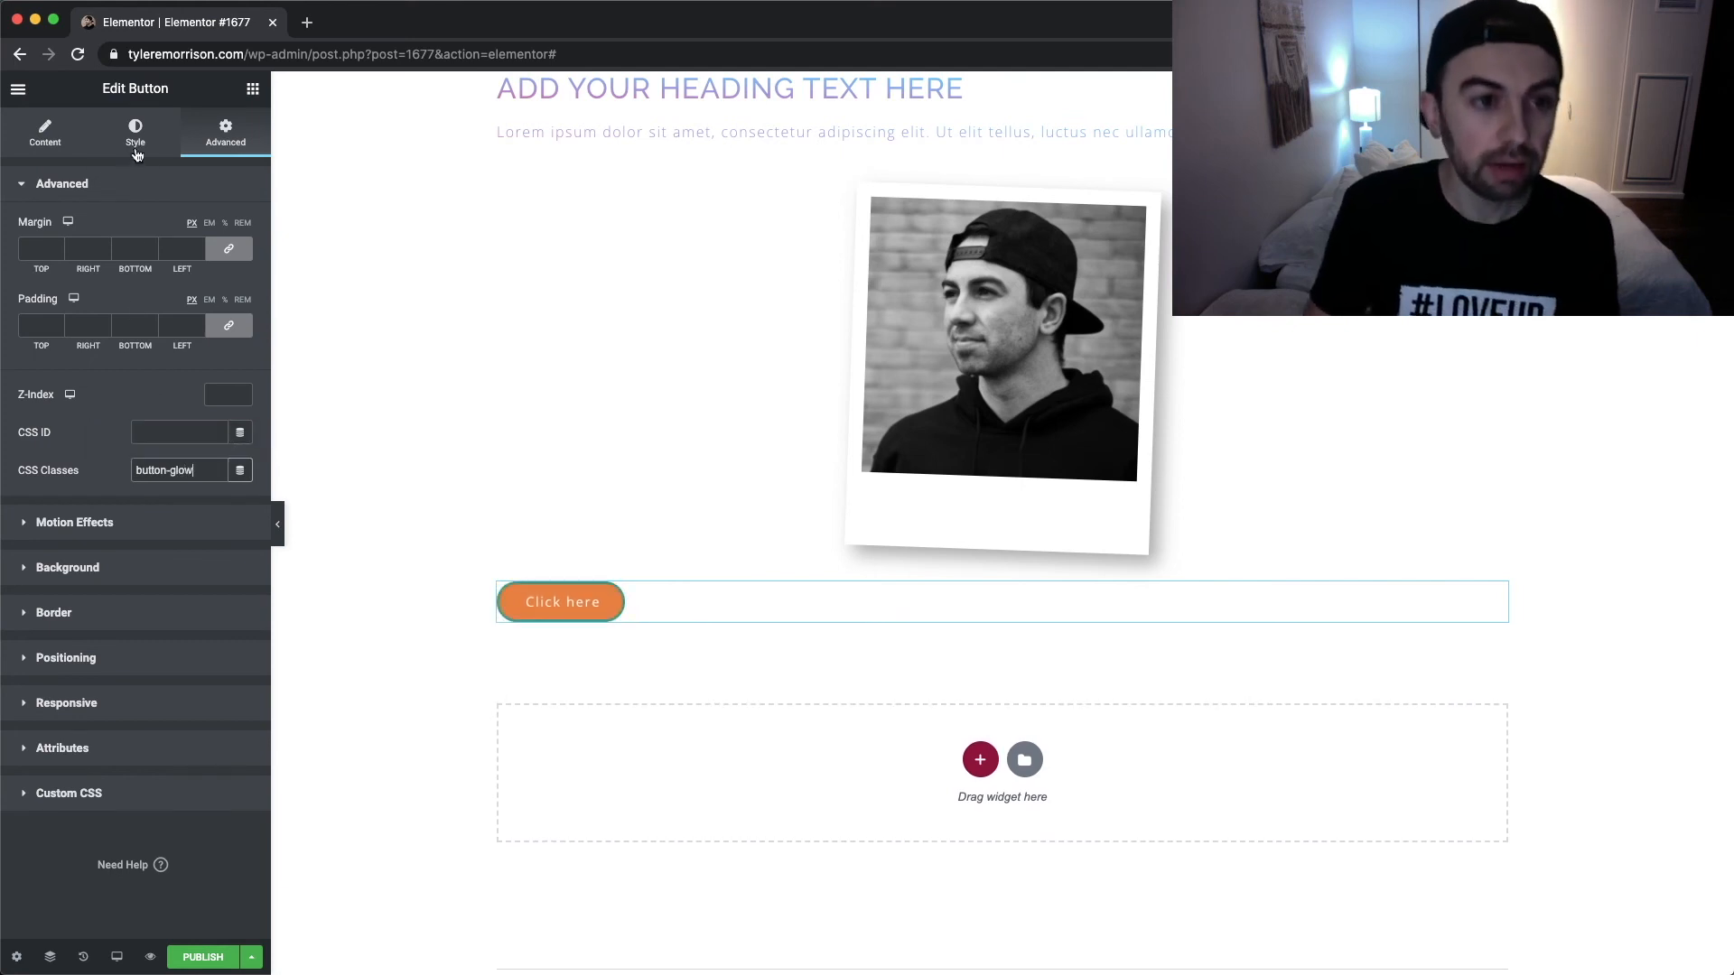
Set the button's background color to #31968E and give the page body a black classic background
click(135, 144)
click(241, 382)
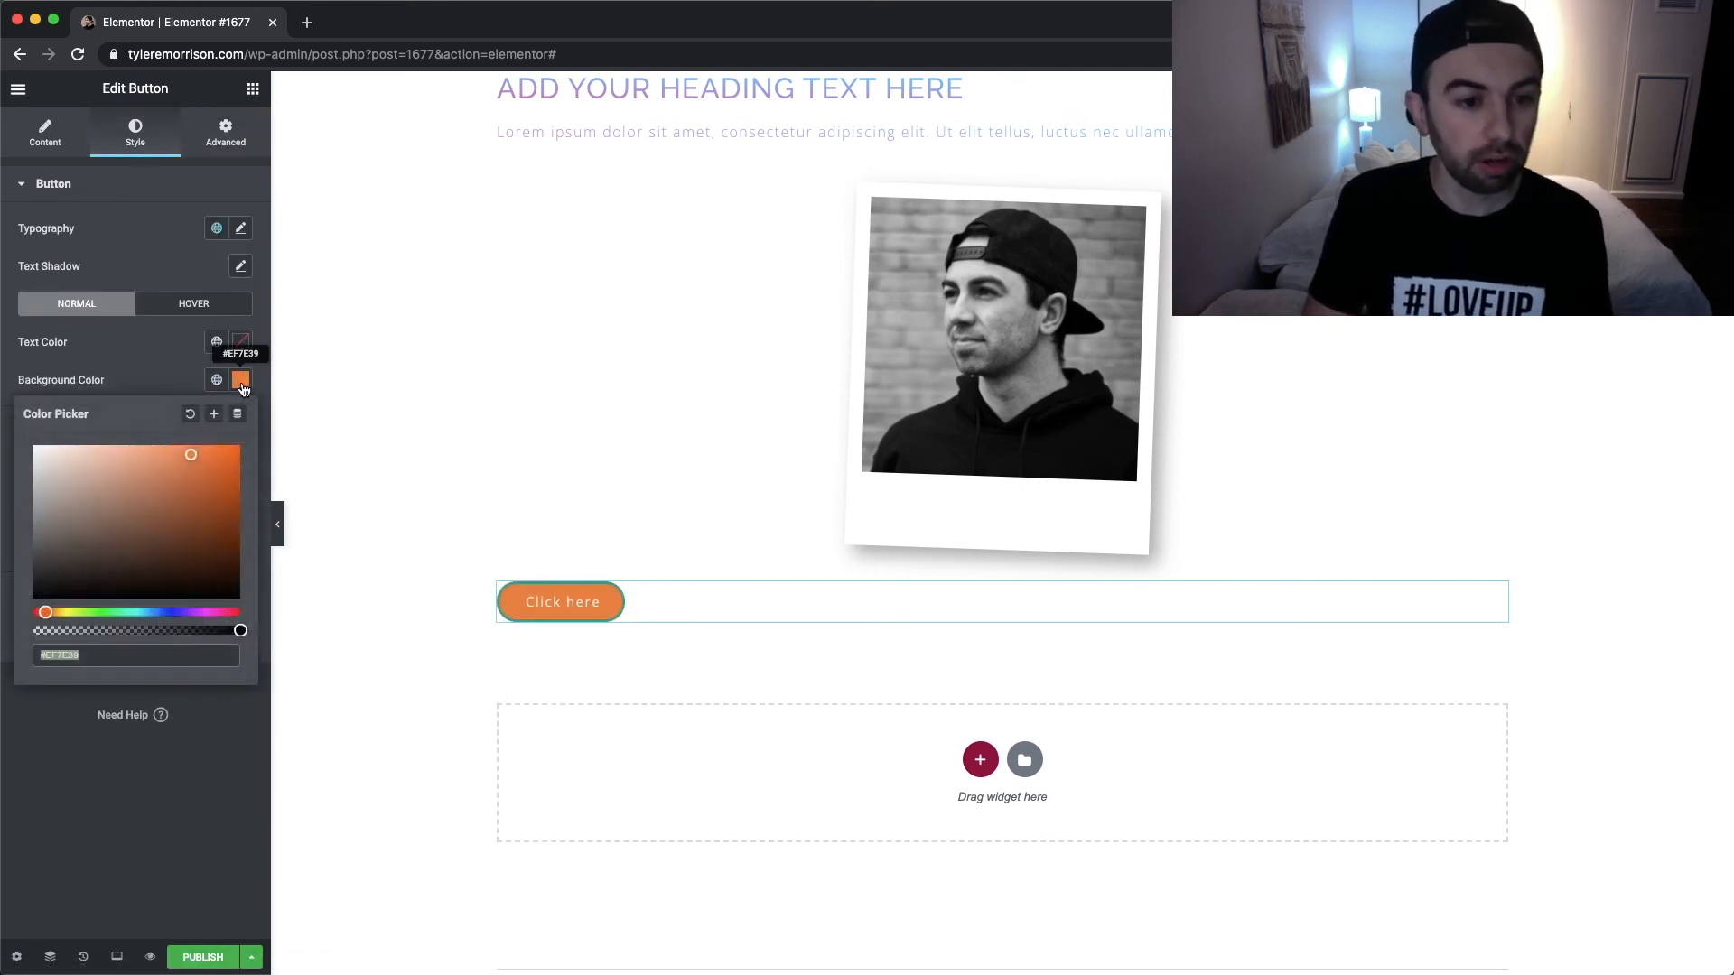
text(#31968E)
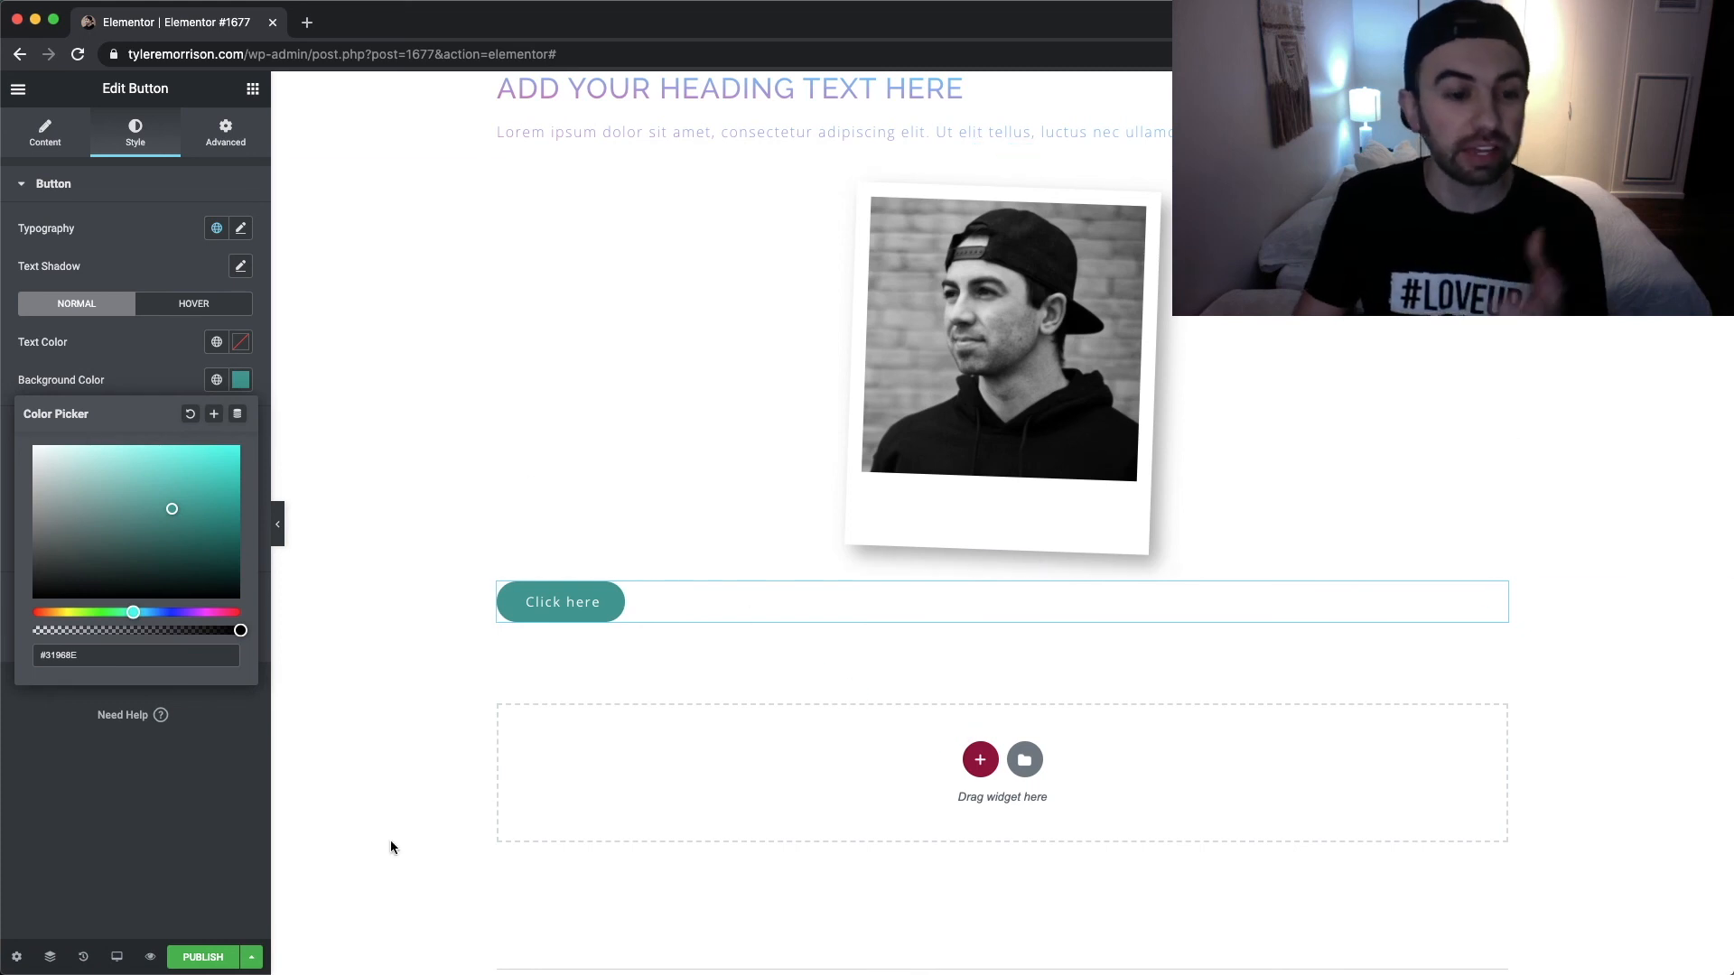
click(19, 959)
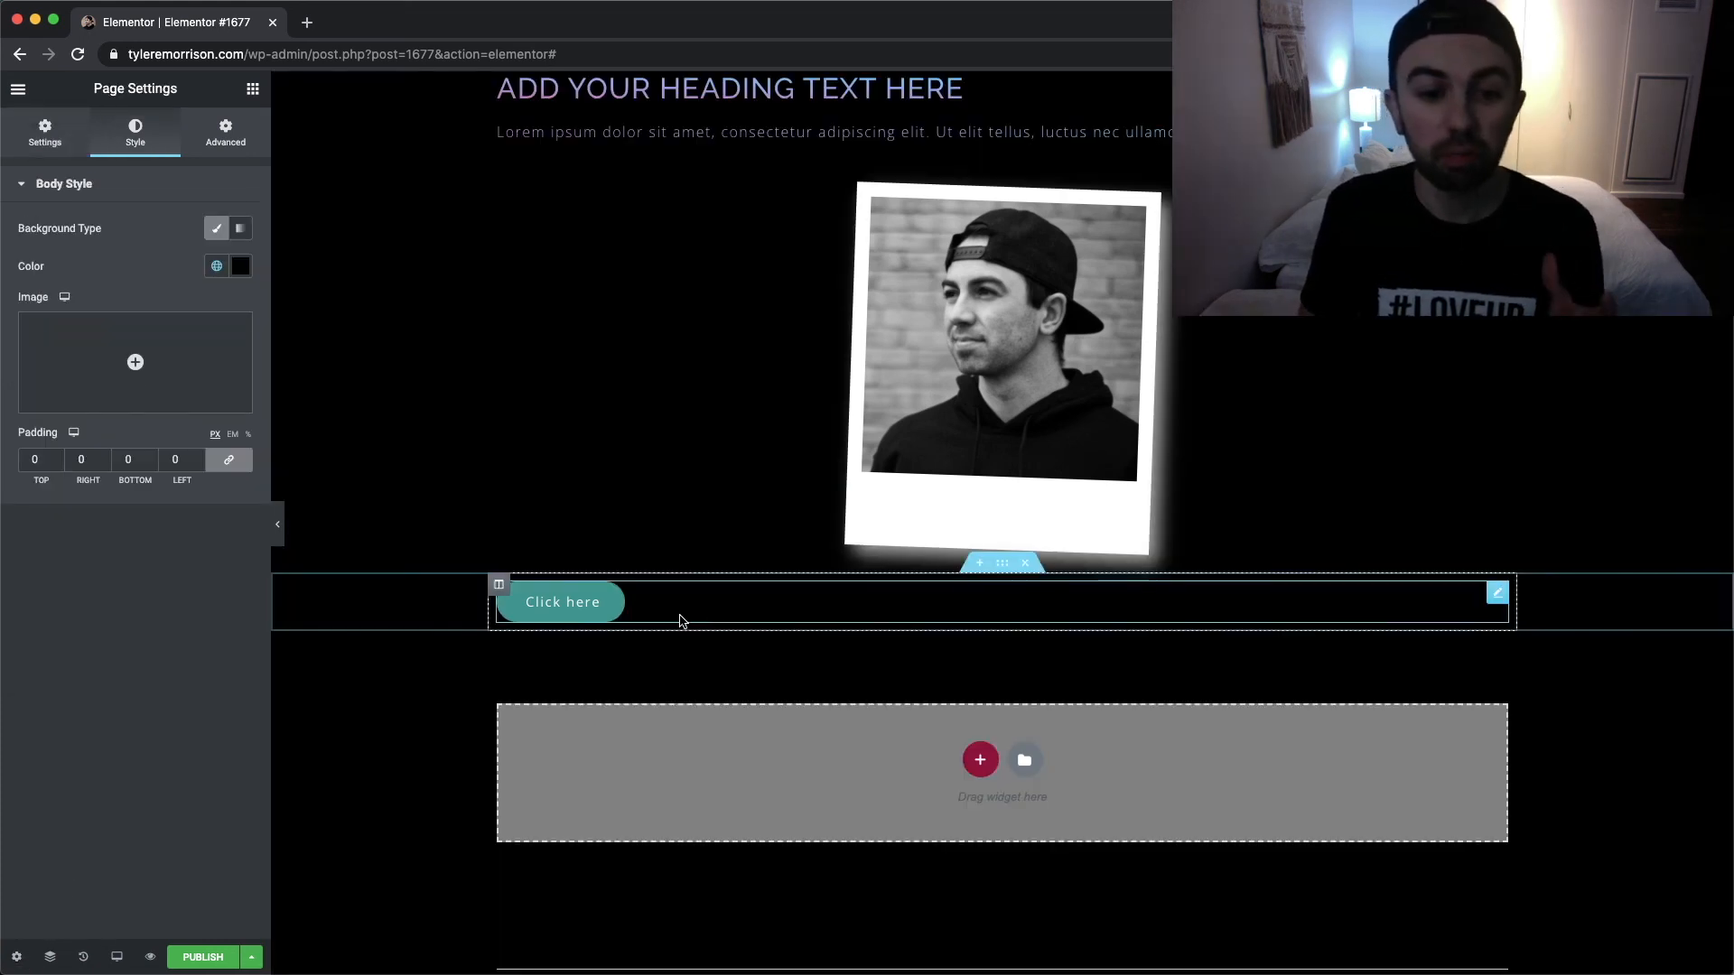